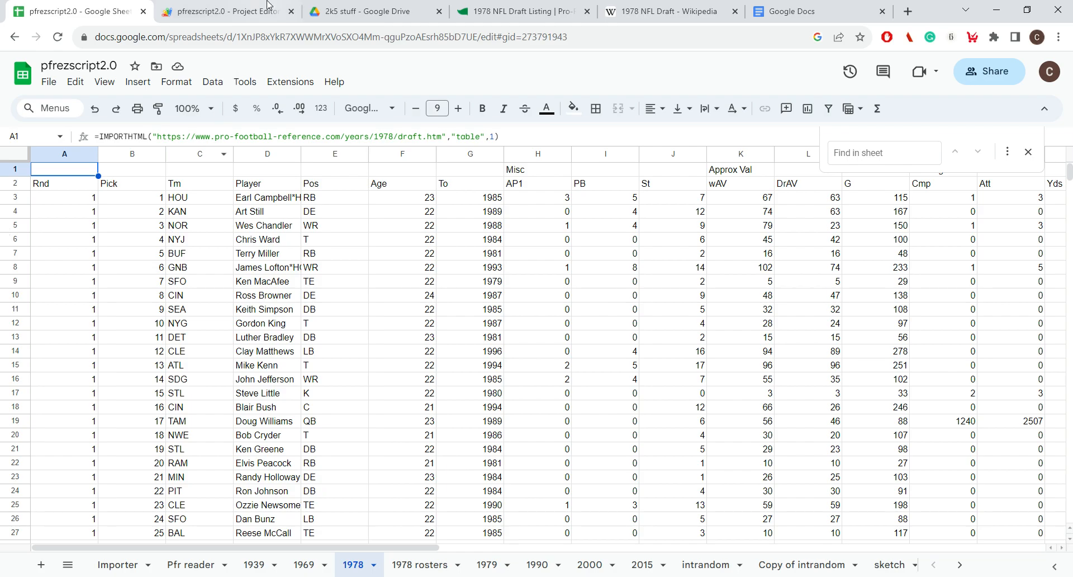
# Review the exportplayers.gs script and the 1978 NFL Draft page on Pro Football Reference, including its web address
pyautogui.click(223, 11)
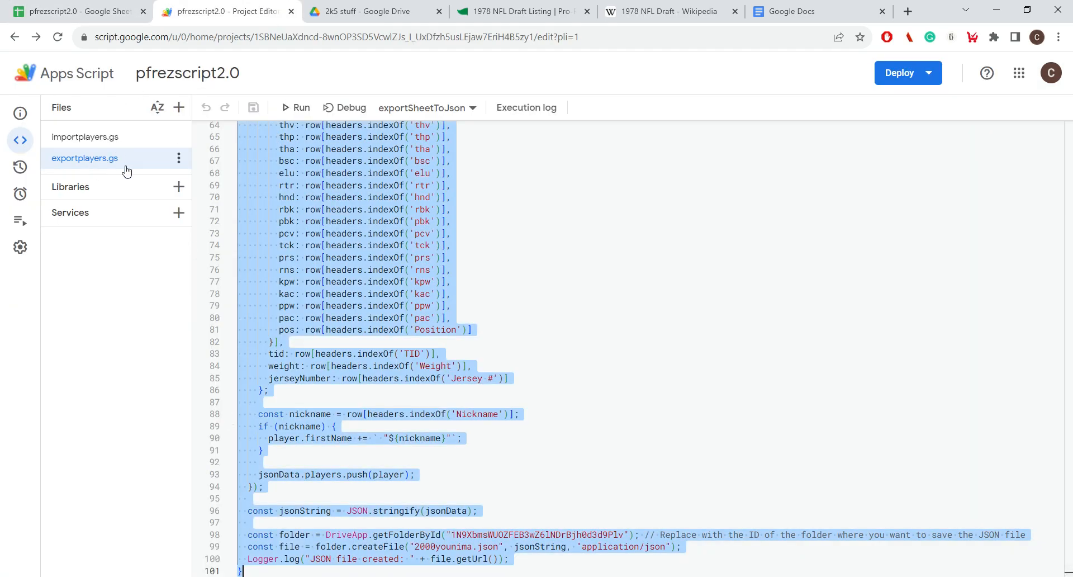
pyautogui.scroll(8, 393, 270)
pyautogui.scroll(5, 393, 269)
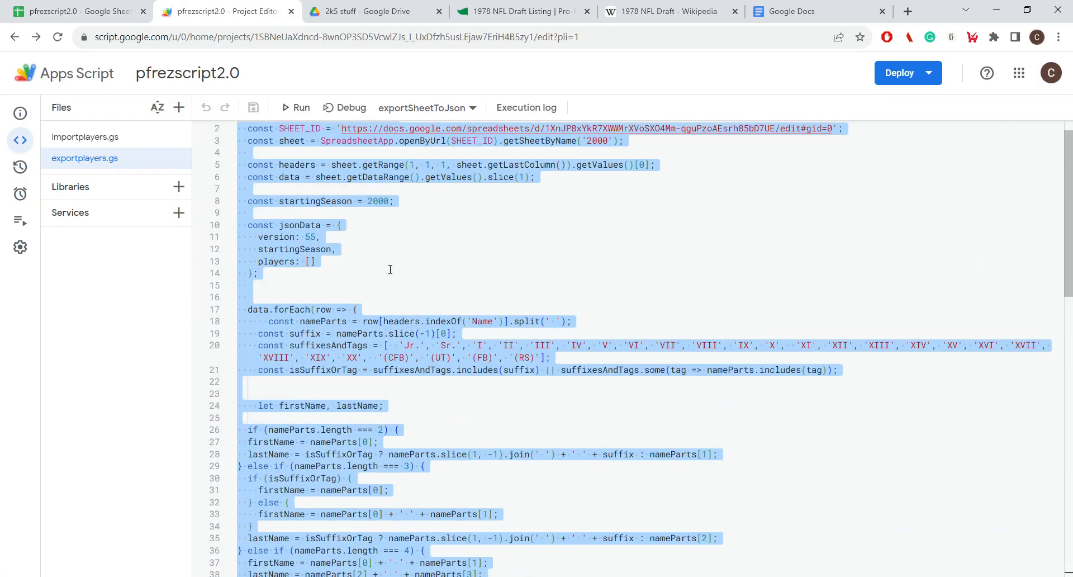
pyautogui.click(93, 5)
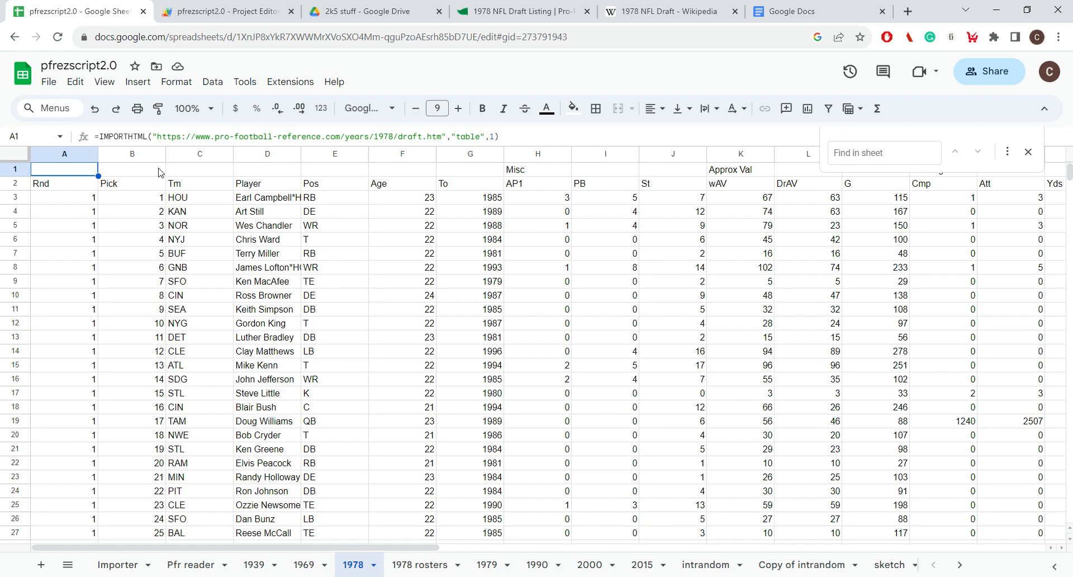
pyautogui.click(523, 8)
pyautogui.click(473, 215)
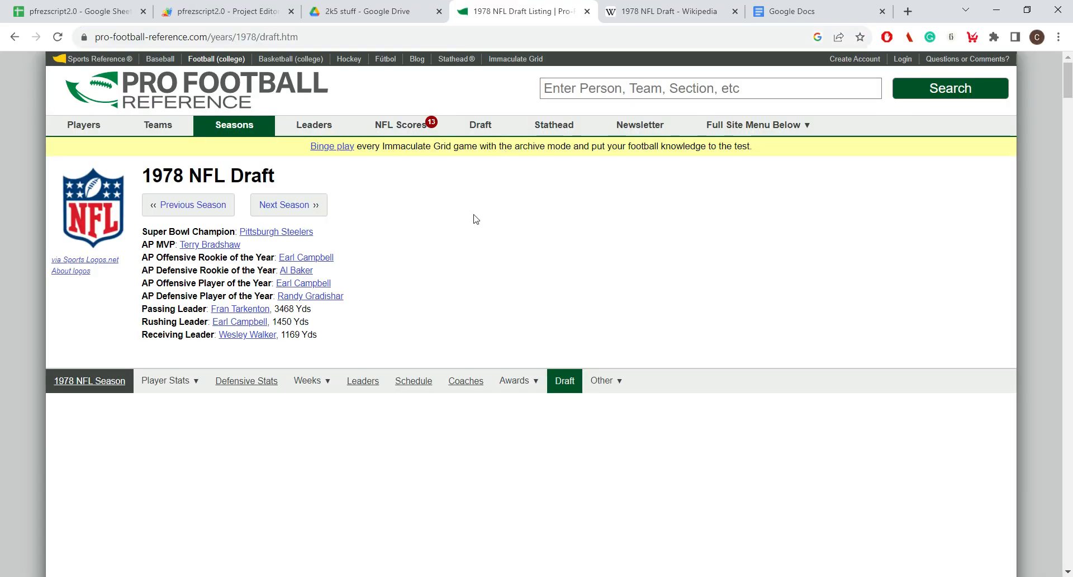
pyautogui.scroll(-8, 474, 216)
pyautogui.scroll(10, 474, 216)
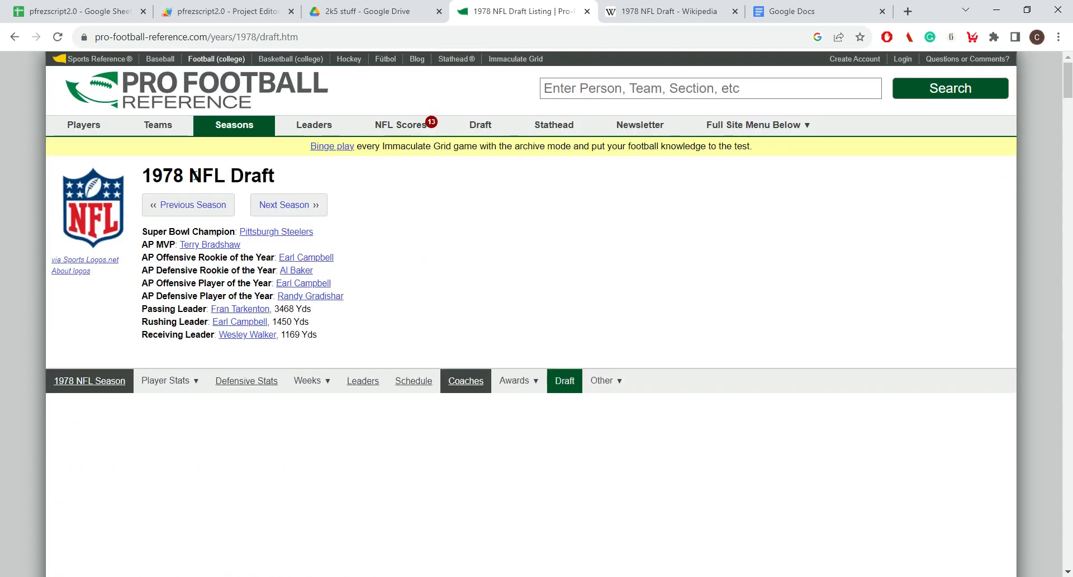
pyautogui.click(186, 35)
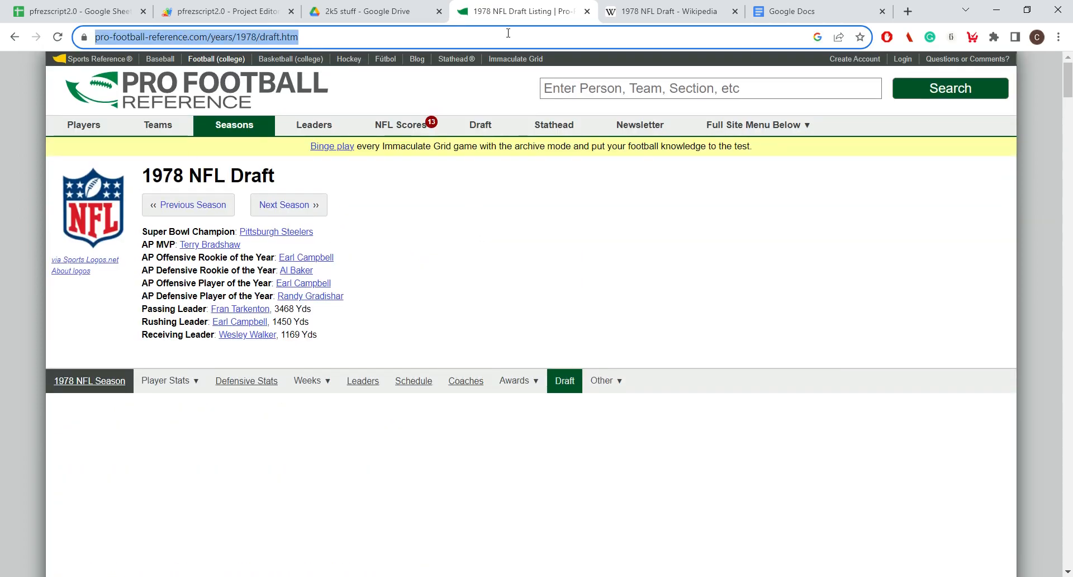
# Copy the whole Notable undrafted players table from the Wikipedia article on the 1978 NFL Draft
pyautogui.click(645, 14)
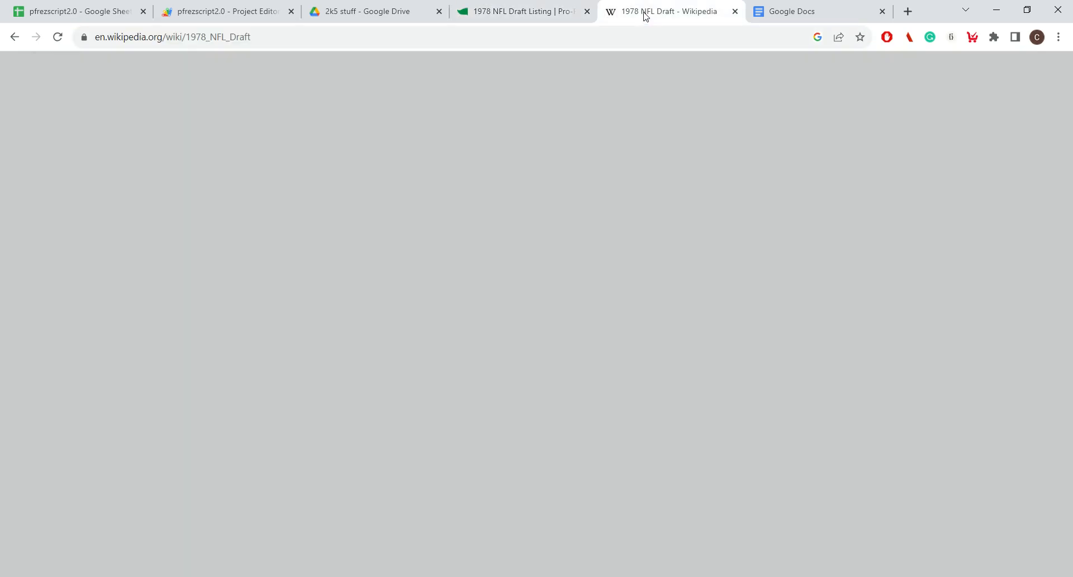
pyautogui.scroll(-20, 507, 123)
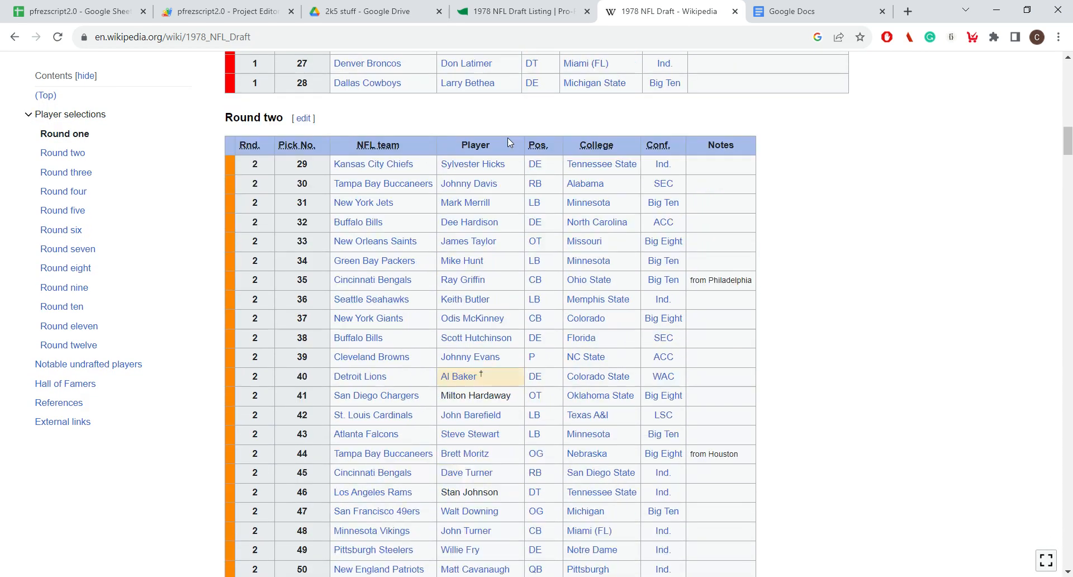
pyautogui.scroll(-20, 507, 143)
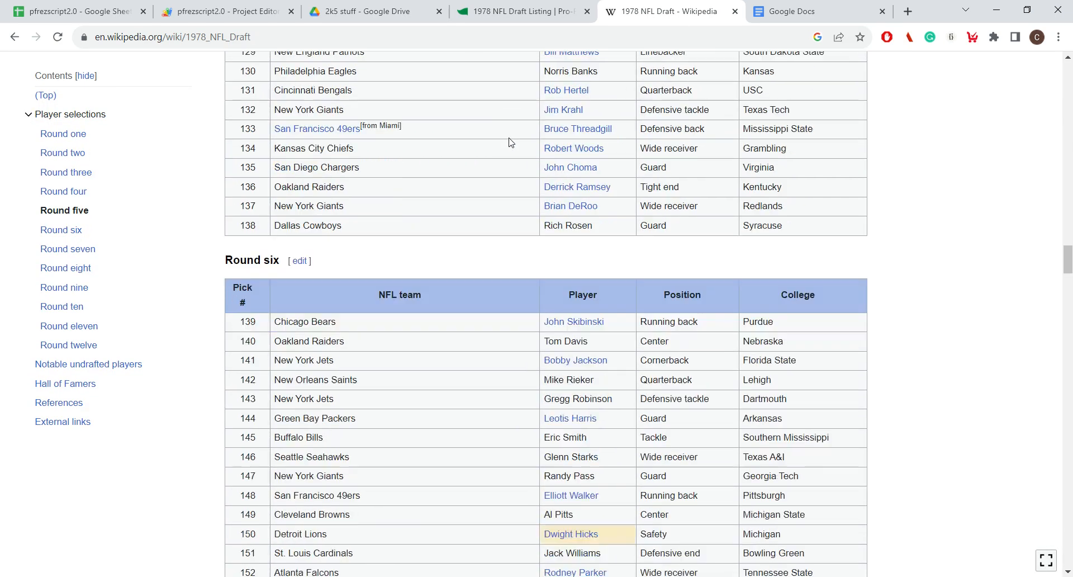
pyautogui.click(83, 366)
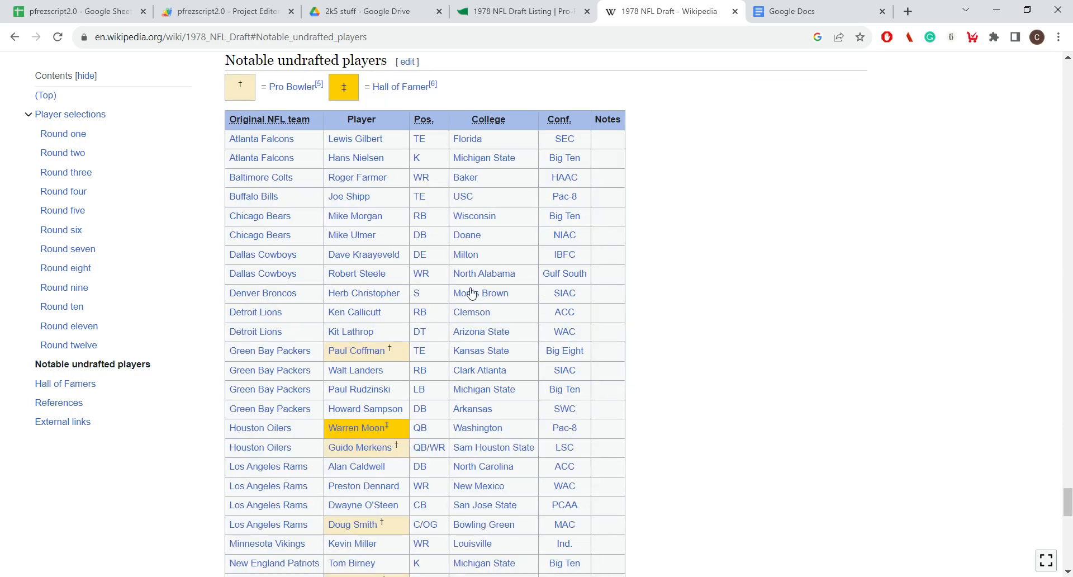
pyautogui.moveTo(222, 119); pyautogui.dragTo(577, 233)
pyautogui.scroll(-10, 584, 168)
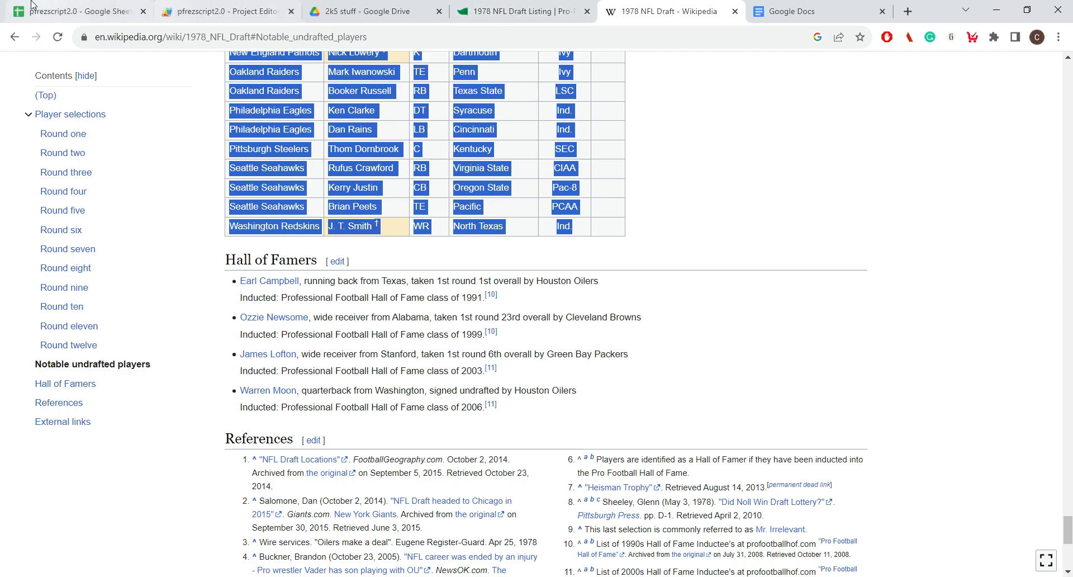
# In the sketch sheet of the pfrezscript2.0 spreadsheet, change the year label below the 2015 undrafted list to 1978
pyautogui.click(56, 3)
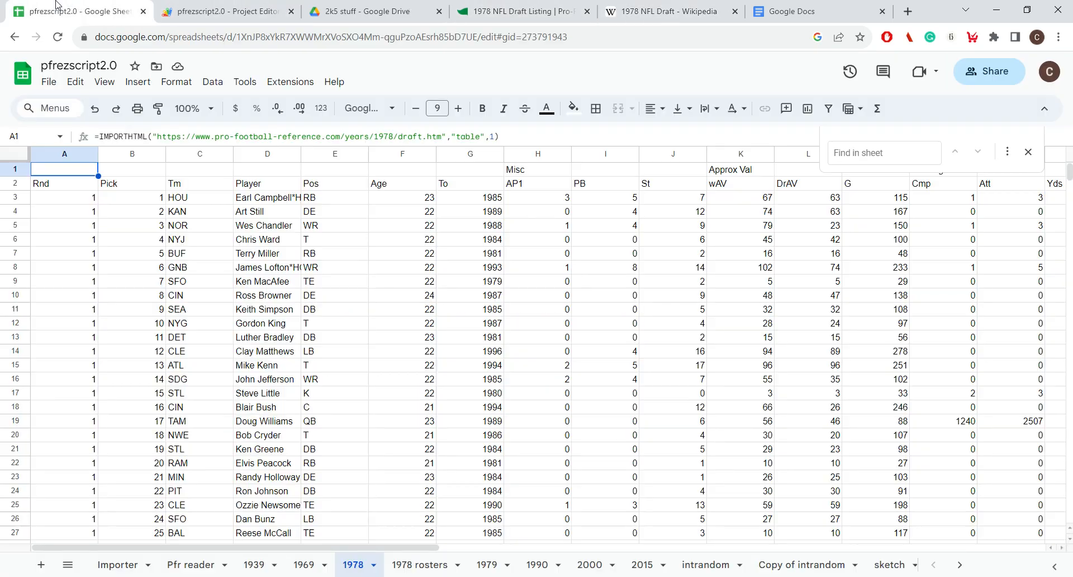
pyautogui.click(889, 564)
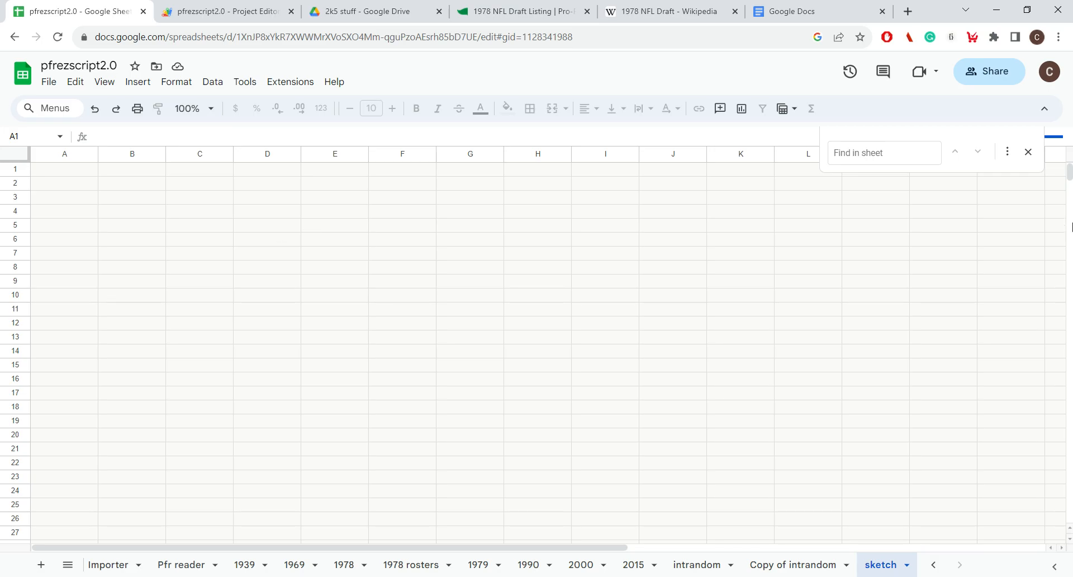
pyautogui.click(1028, 152)
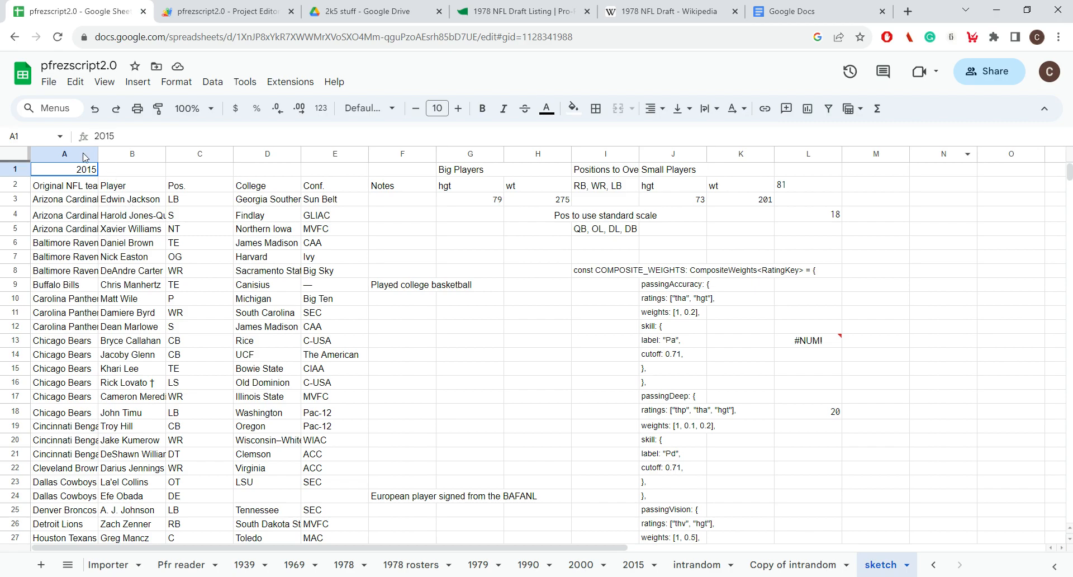
pyautogui.scroll(-12, 76, 178)
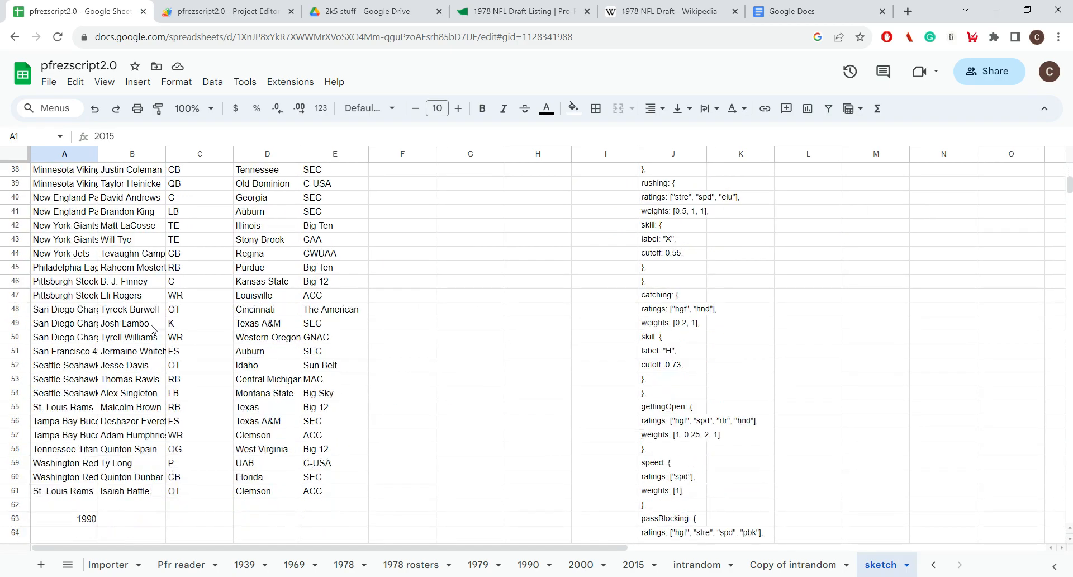
pyautogui.click(85, 378)
pyautogui.click(87, 353)
pyautogui.click(91, 365)
pyautogui.doubleClick(96, 367)
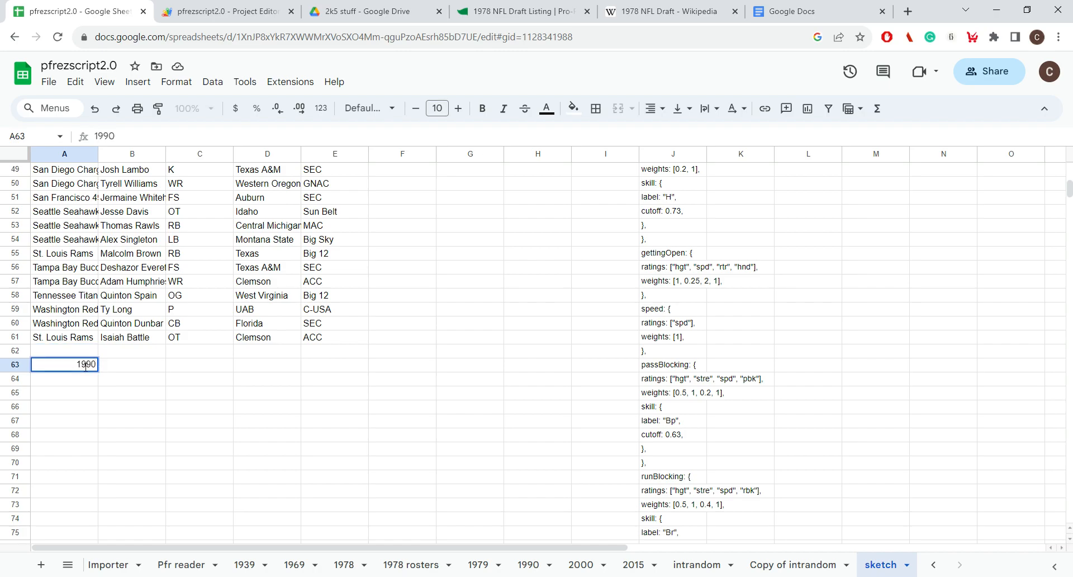
pyautogui.press('BackSpace')
pyautogui.press('BackSpace')
pyautogui.write('78')
pyautogui.press('Return')
# Try pasting the copied undrafted players table at cell A64 with its source formatting, and undo the paste
pyautogui.rightClick(74, 381)
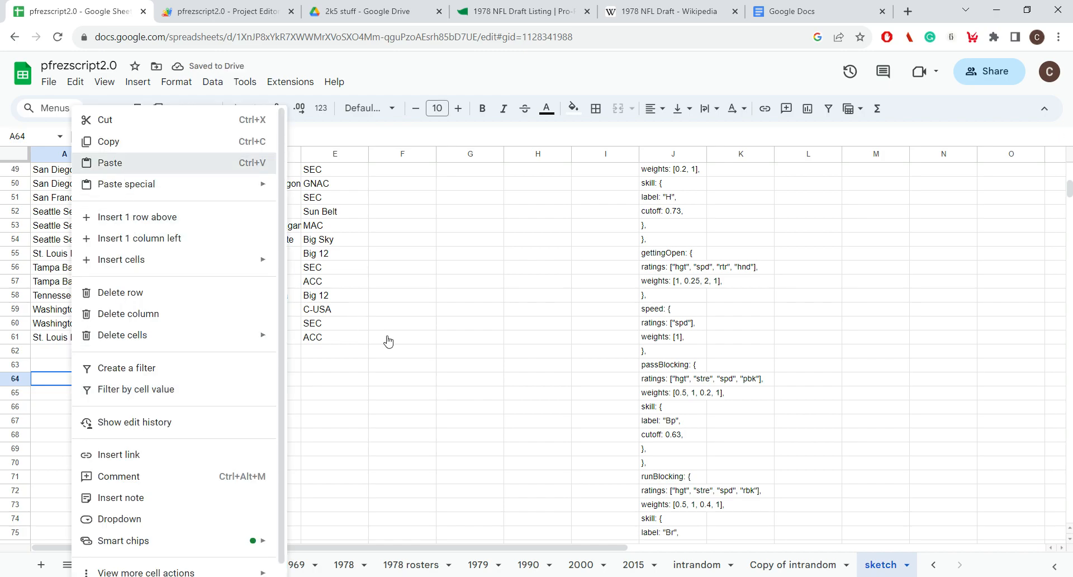
pyautogui.hotkey('ctrl', 'v')
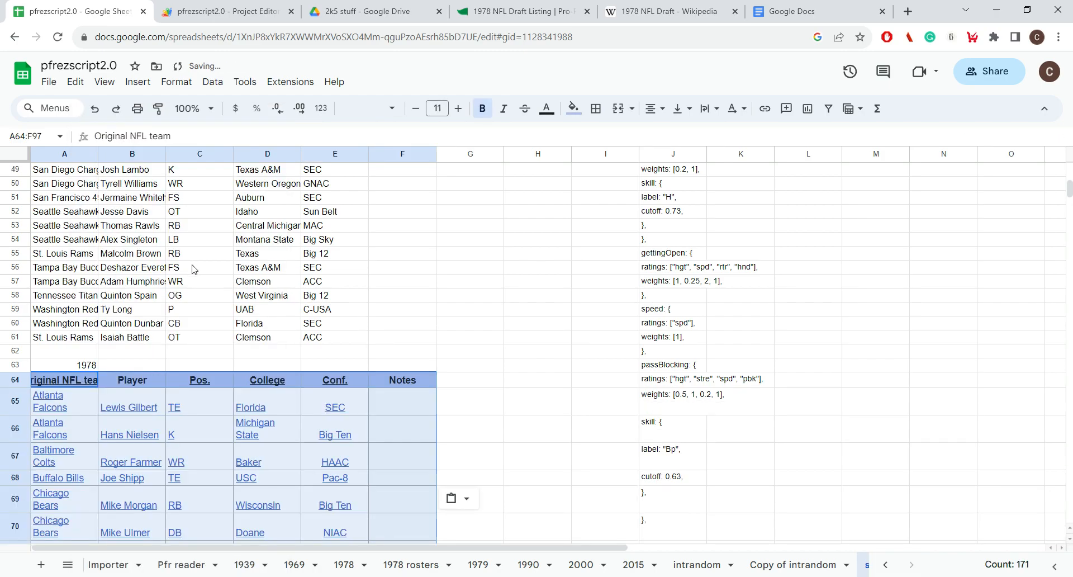
pyautogui.click(95, 108)
# Paste the copied undrafted players table at cell A64 as values only
pyautogui.rightClick(78, 385)
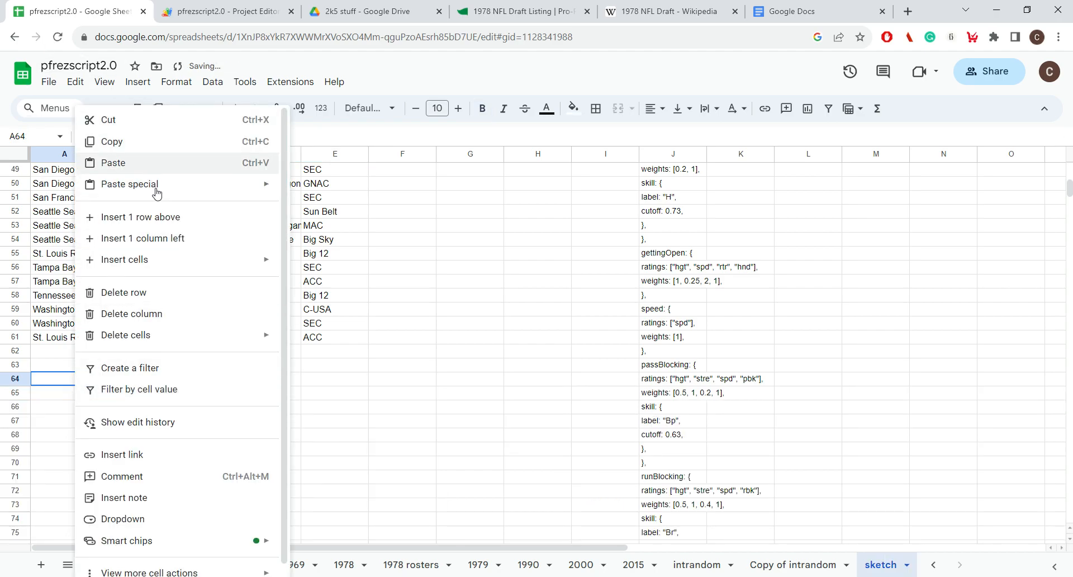
pyautogui.moveTo(156, 186)
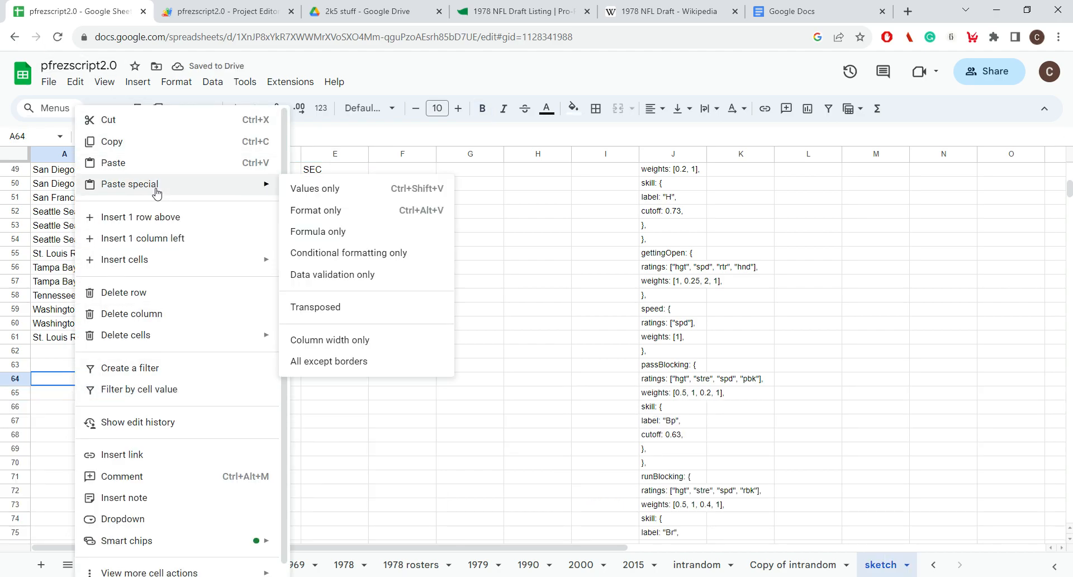
pyautogui.click(324, 190)
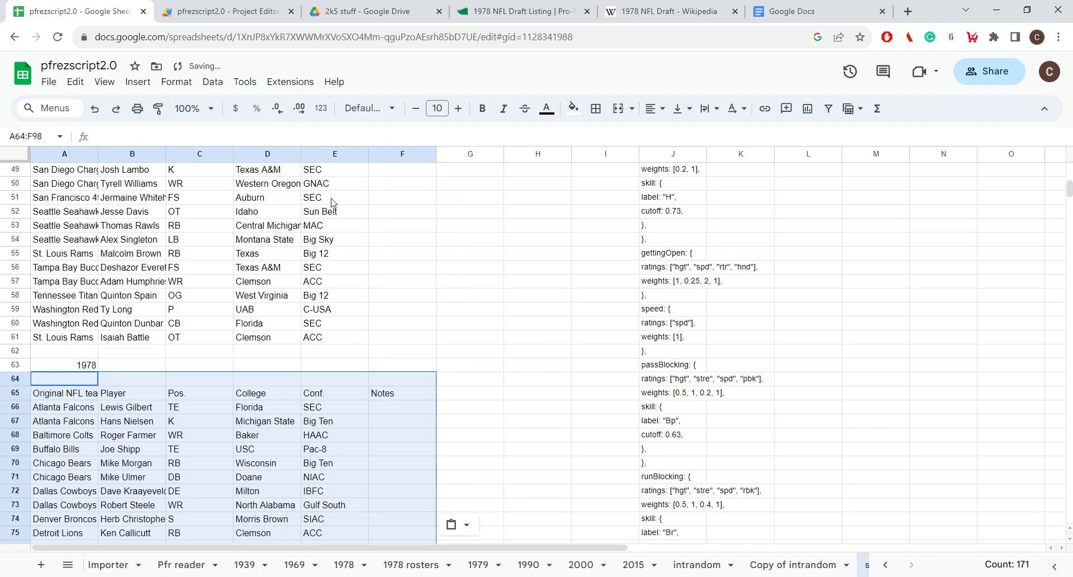
pyautogui.click(442, 322)
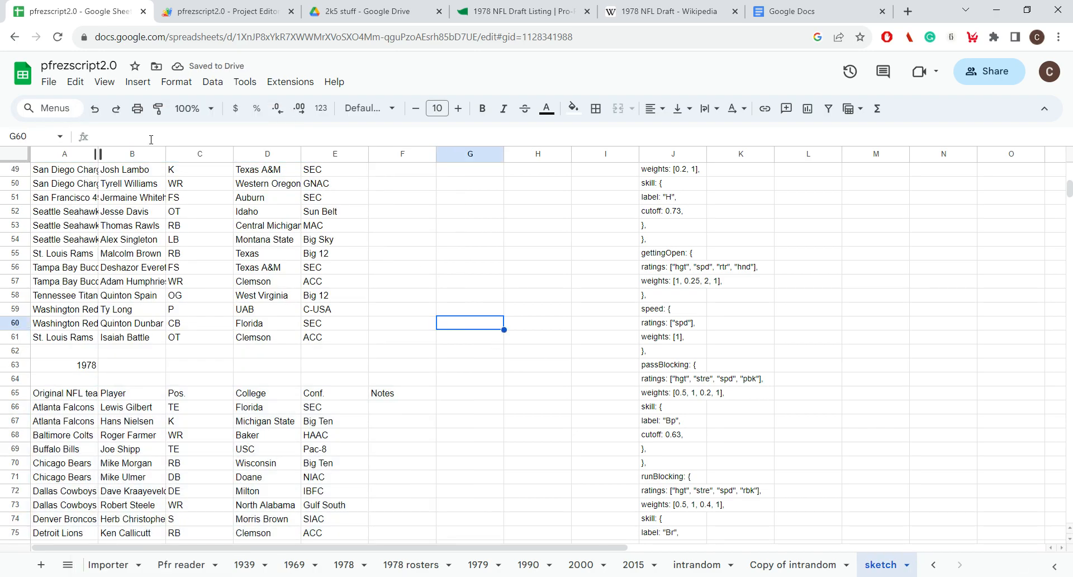
# Open the 1978 sheet and examine the IMPORTHTML formula in cell A1 that imports the draft table
pyautogui.click(352, 565)
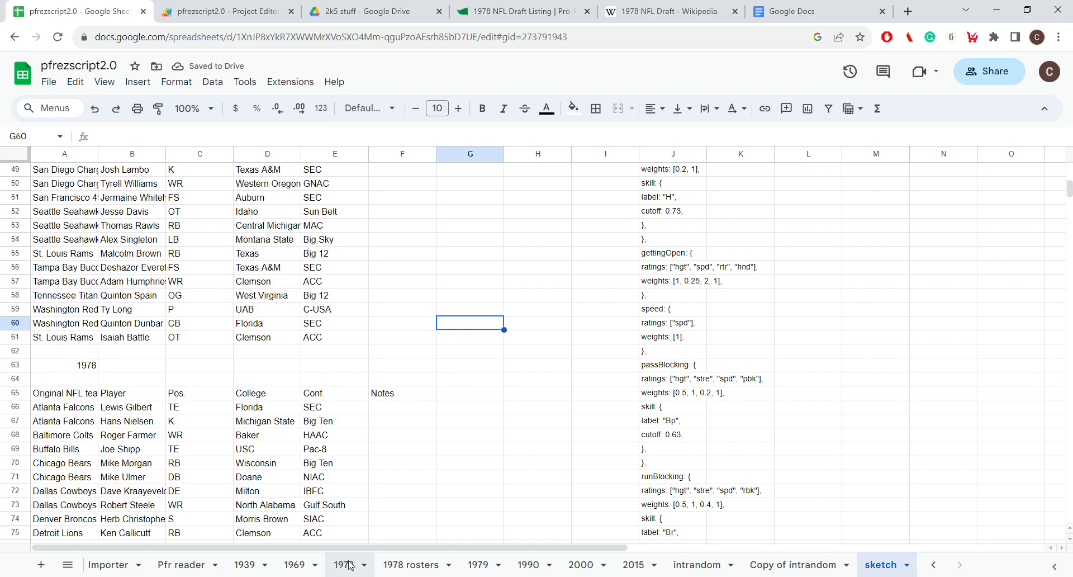
pyautogui.click(350, 565)
pyautogui.click(544, 6)
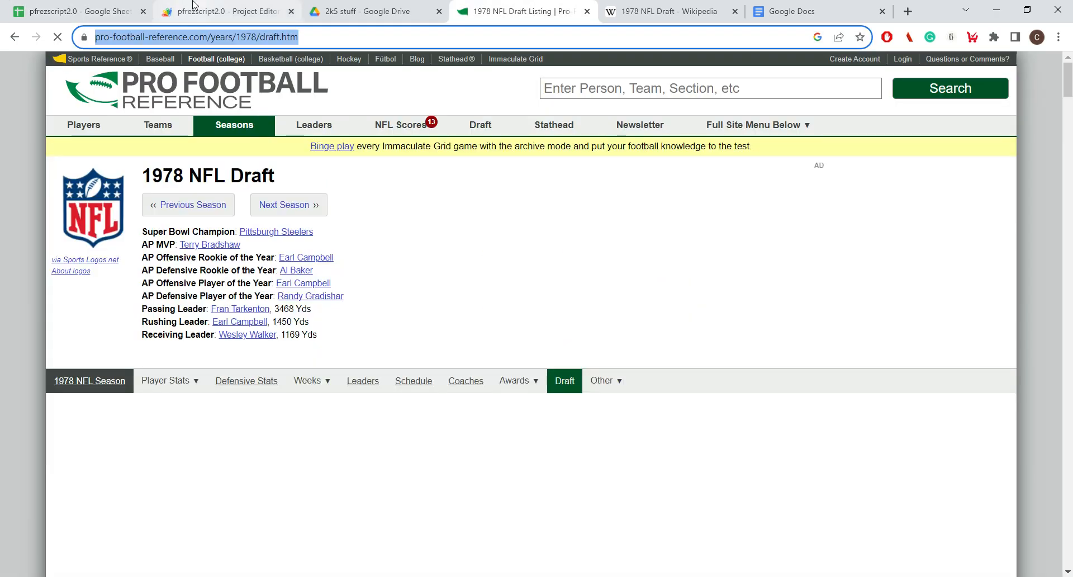
pyautogui.click(170, 9)
pyautogui.click(122, 7)
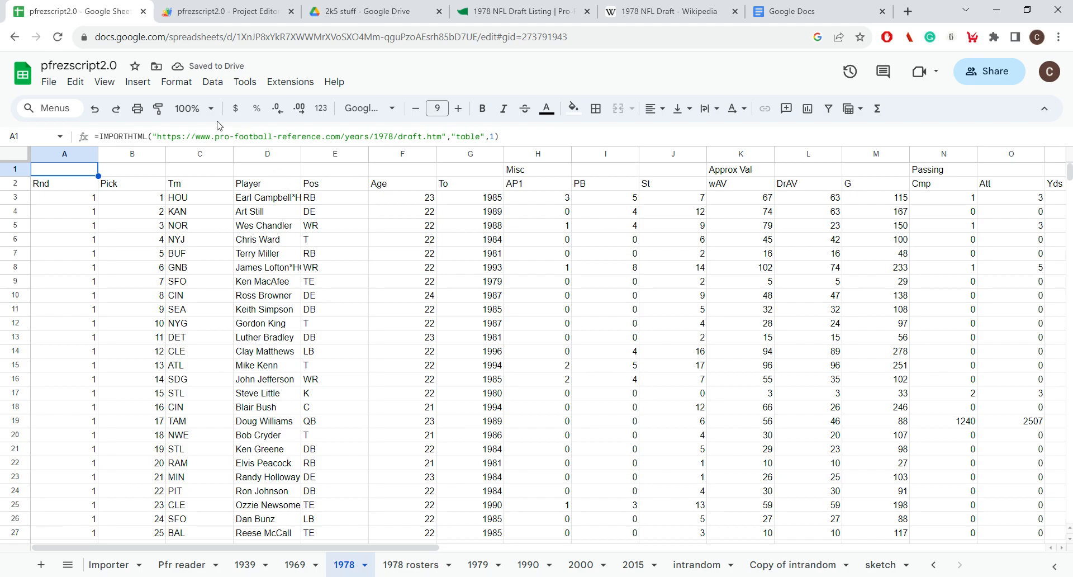
pyautogui.click(103, 138)
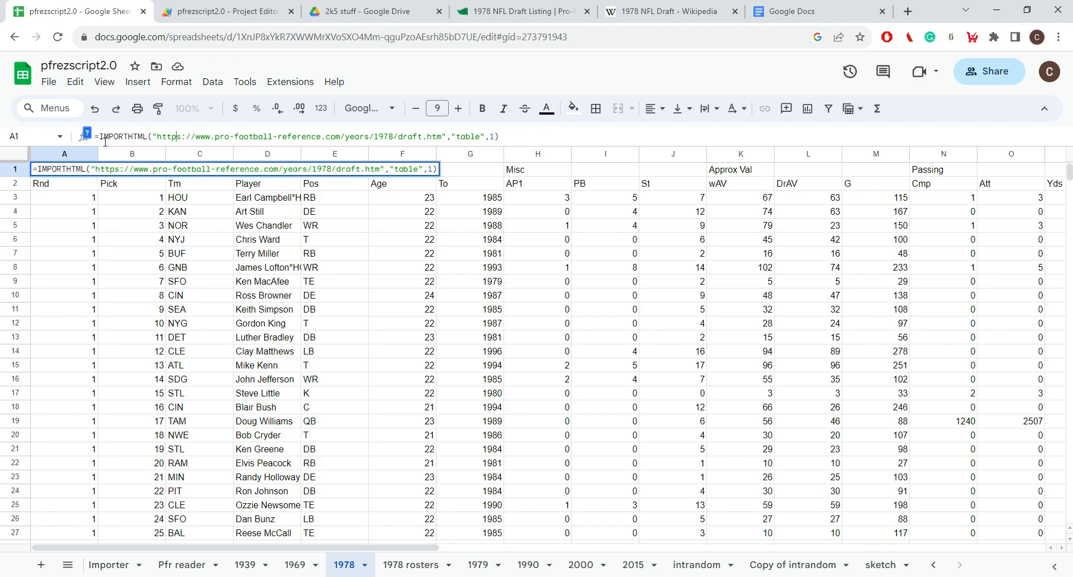
pyautogui.moveTo(99, 141); pyautogui.dragTo(534, 140)
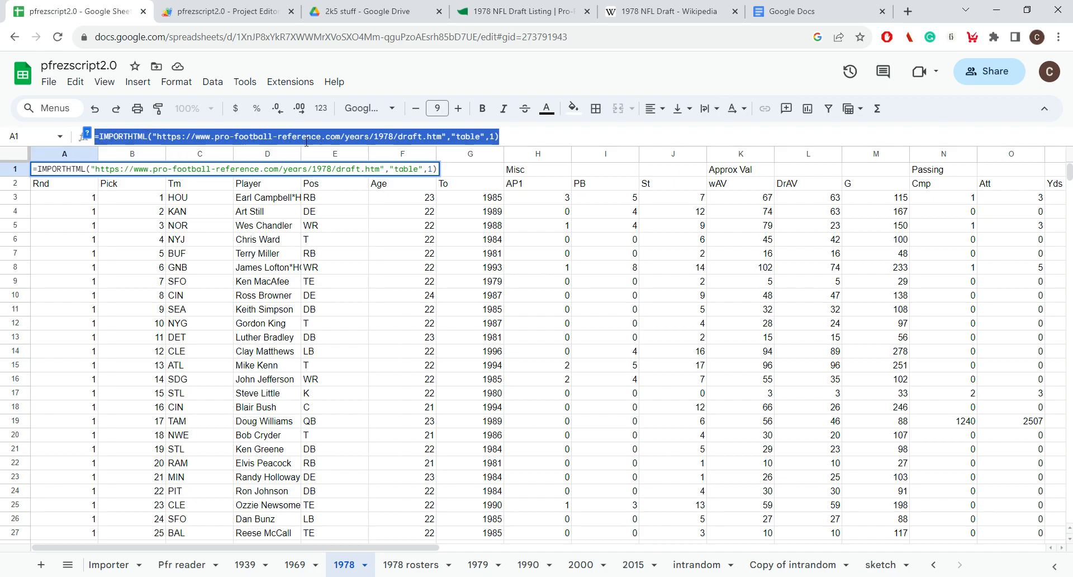
pyautogui.click(109, 216)
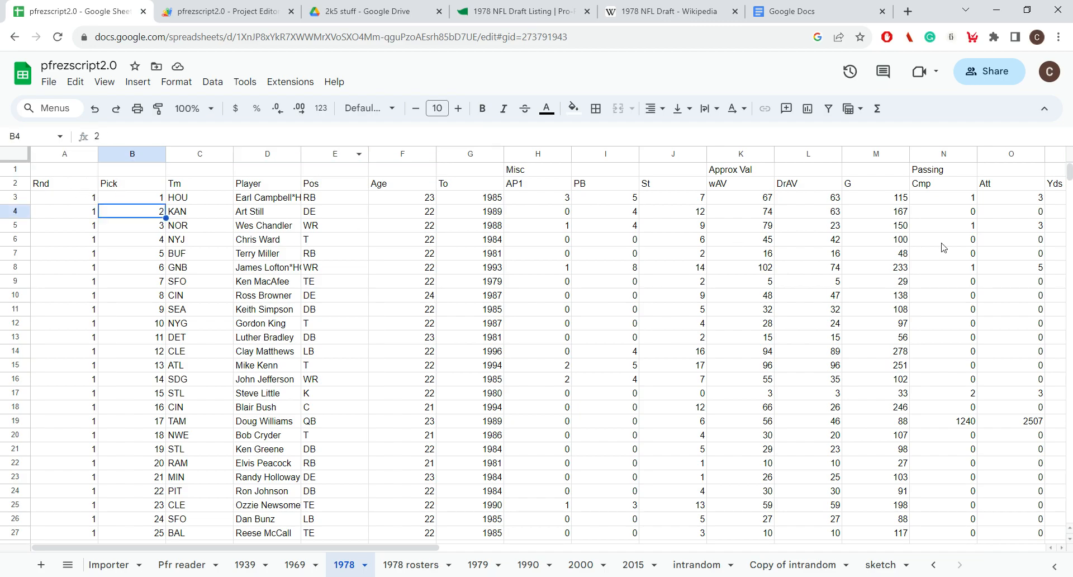
# Replace the formula-driven draft table in the 1978 sheet with its own static values by copying it and pasting values only
pyautogui.click(82, 171)
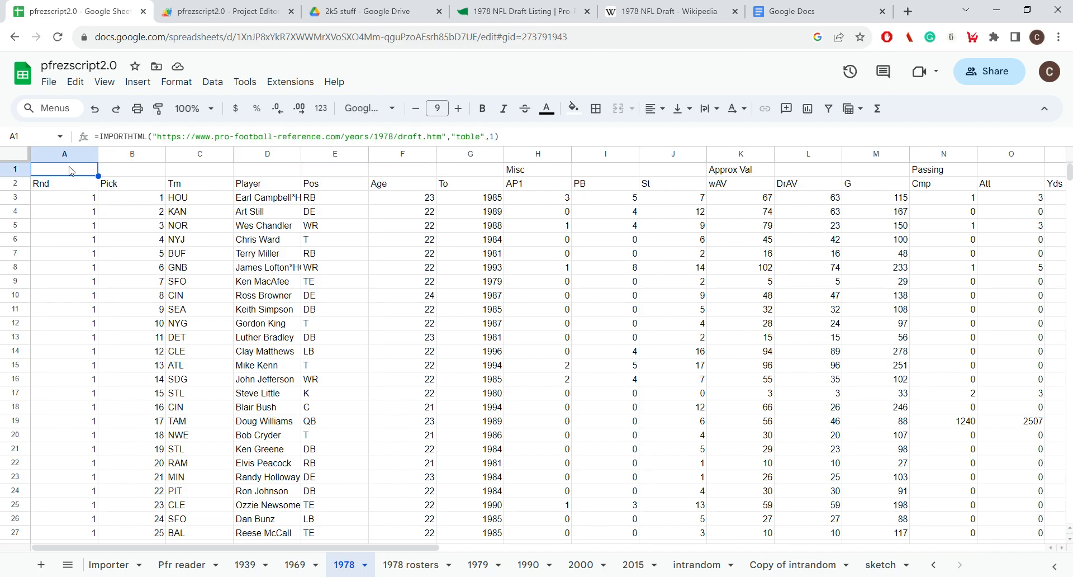
pyautogui.hotkey('ctrl', 'a')
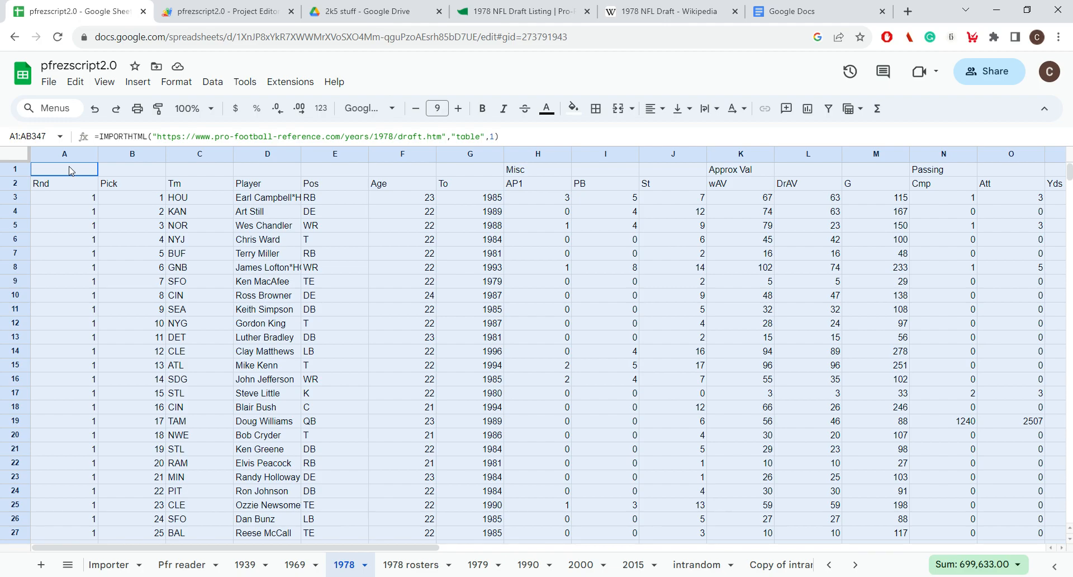
pyautogui.hotkey('ctrl', 'shift', 'v')
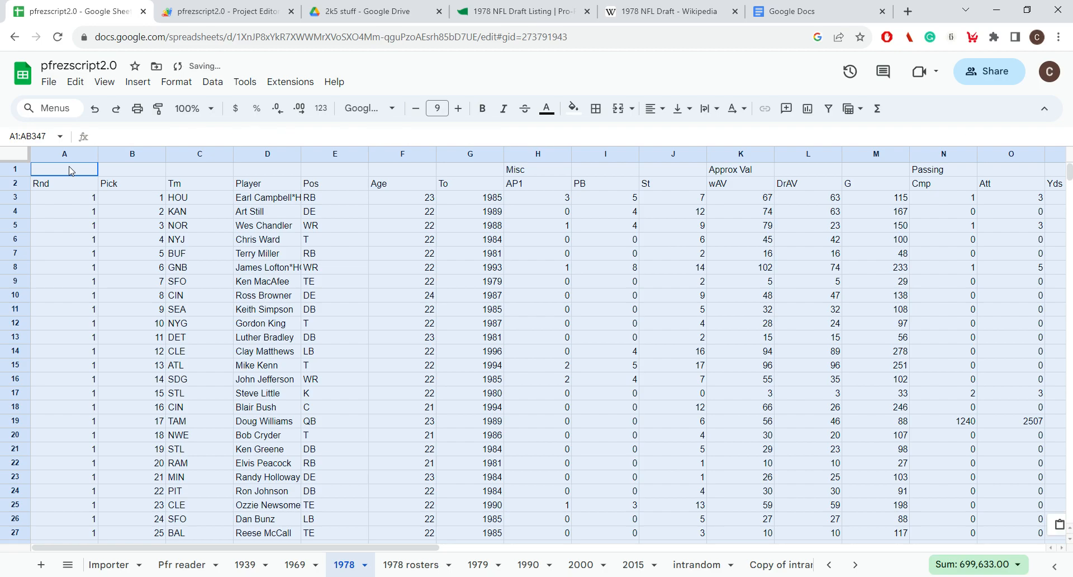
pyautogui.click(77, 178)
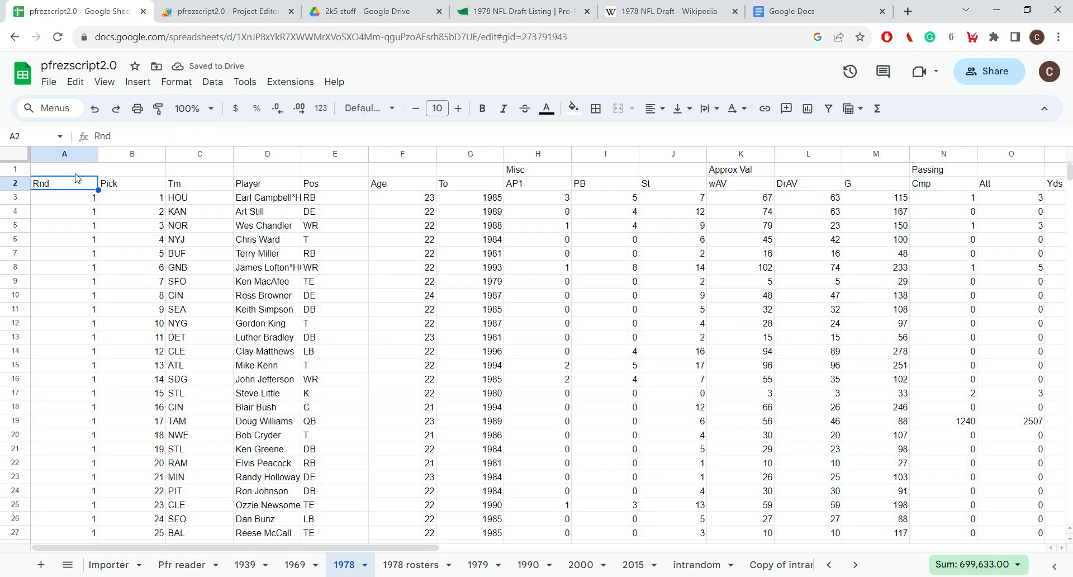
pyautogui.click(89, 211)
pyautogui.click(130, 186)
pyautogui.click(84, 184)
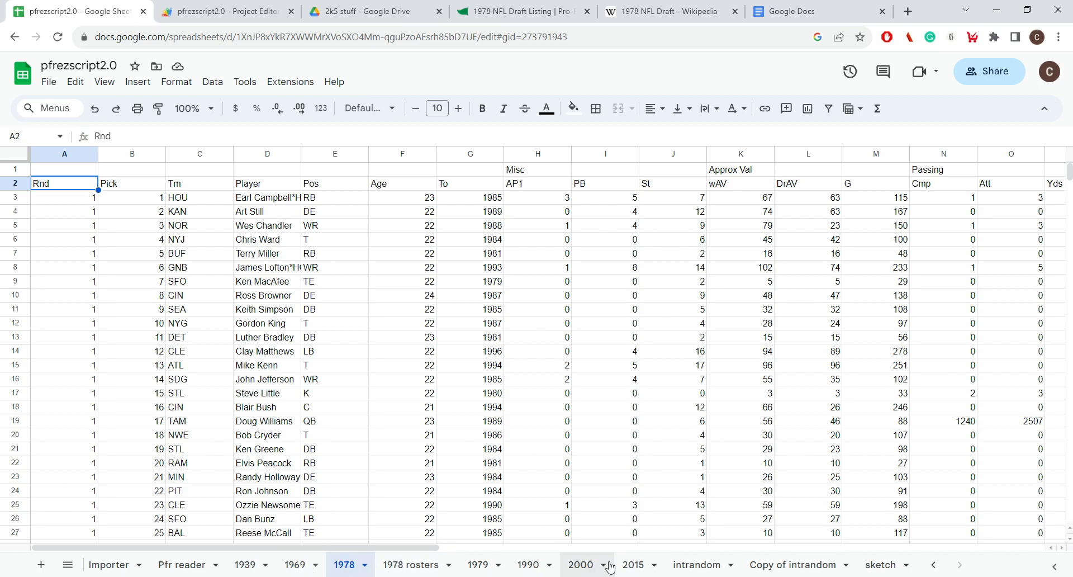
# Copy the entire header row, row 1, of the 2000 sheet
pyautogui.click(580, 566)
pyautogui.click(23, 174)
pyautogui.rightClick(23, 174)
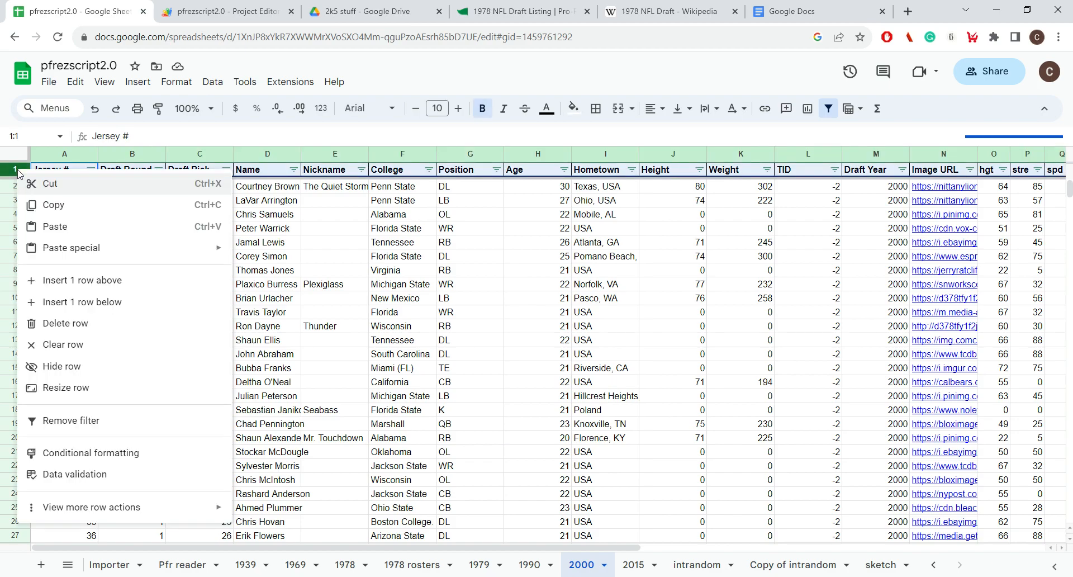
pyautogui.click(69, 207)
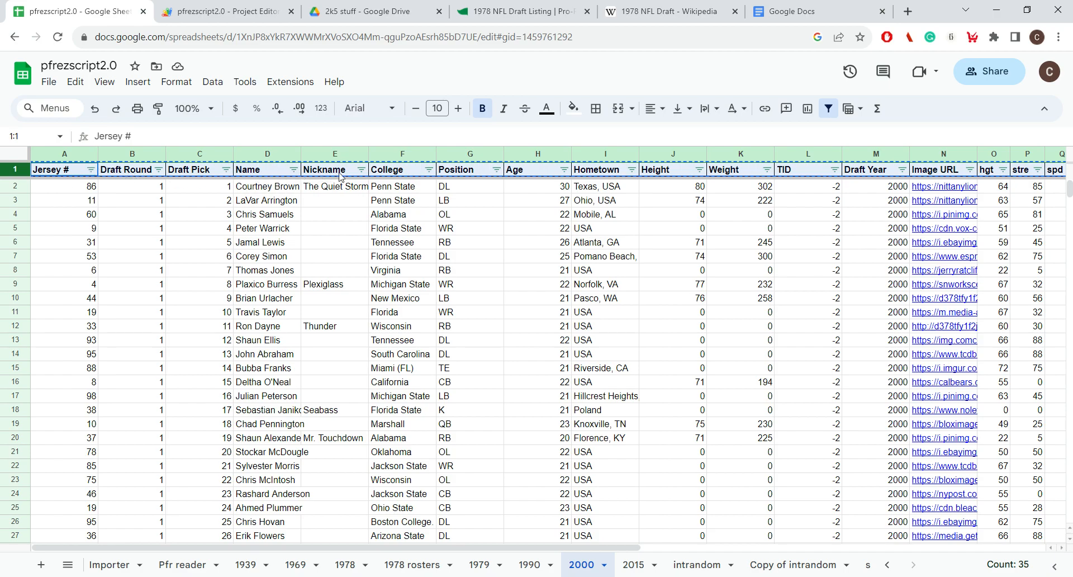
# Paste the copied 2000 header row into the 1978 sheet starting at cell A1
pyautogui.moveTo(528, 550); pyautogui.dragTo(1044, 511)
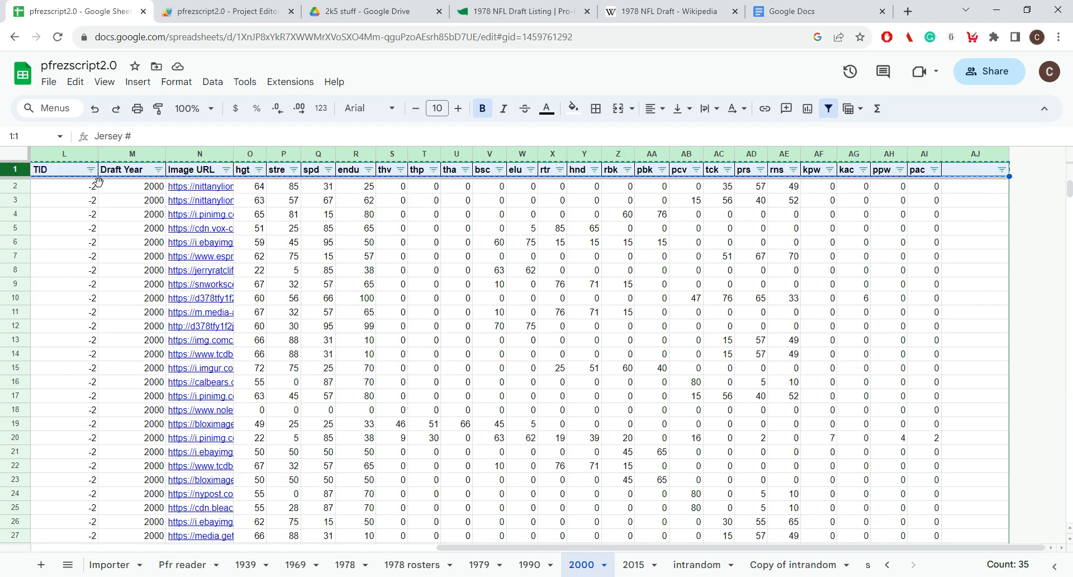
pyautogui.moveTo(598, 551); pyautogui.dragTo(152, 543)
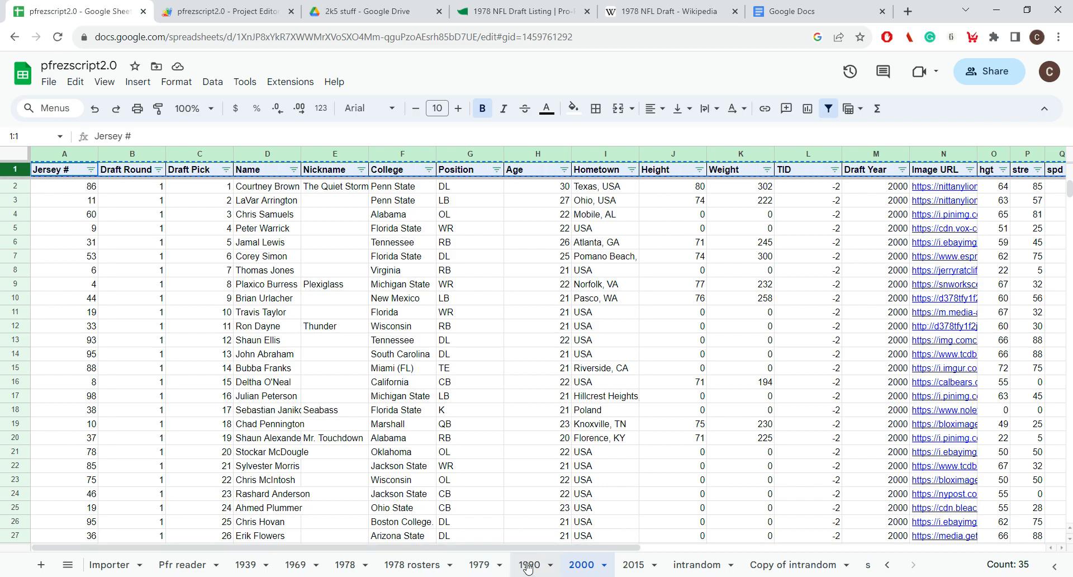
pyautogui.click(338, 565)
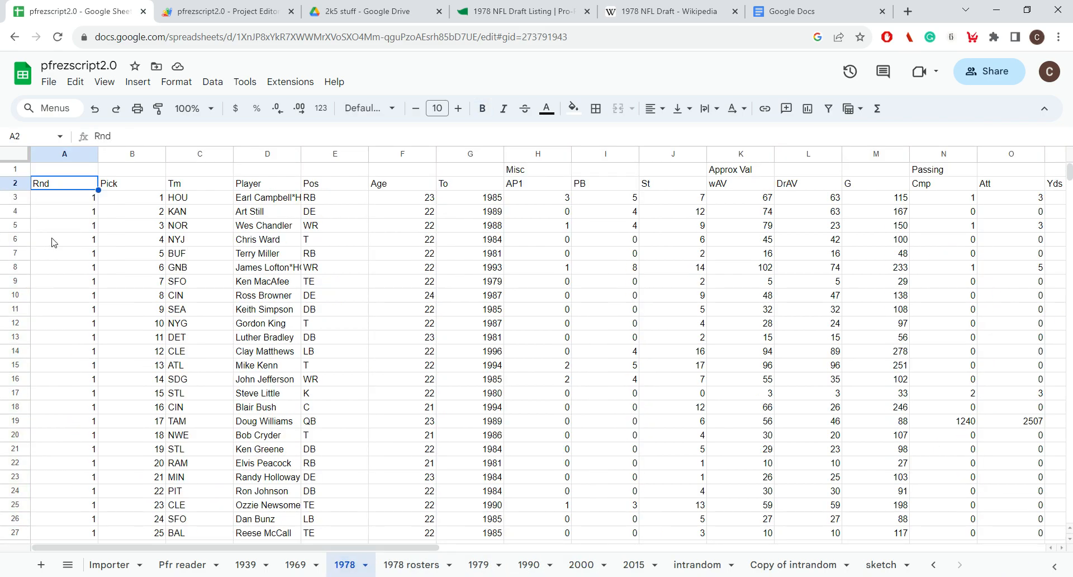
pyautogui.click(62, 173)
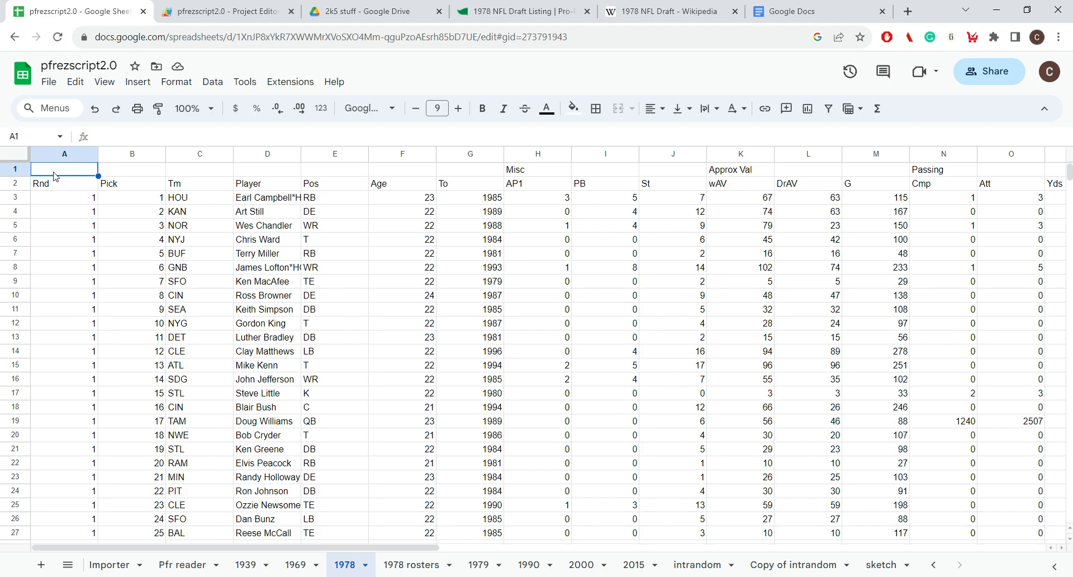
pyautogui.hotkey('ctrl', 'v')
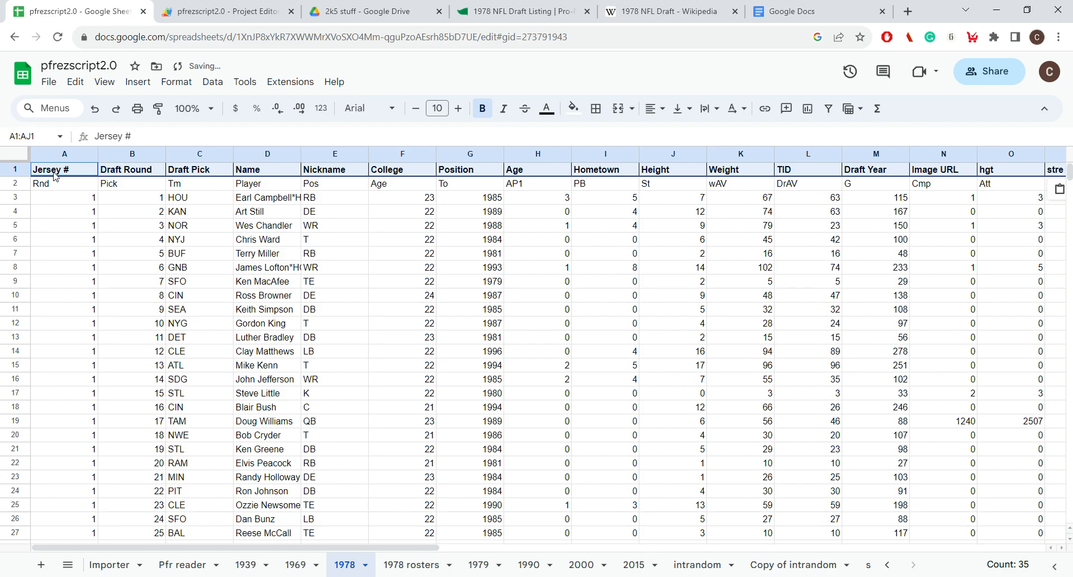
pyautogui.click(282, 154)
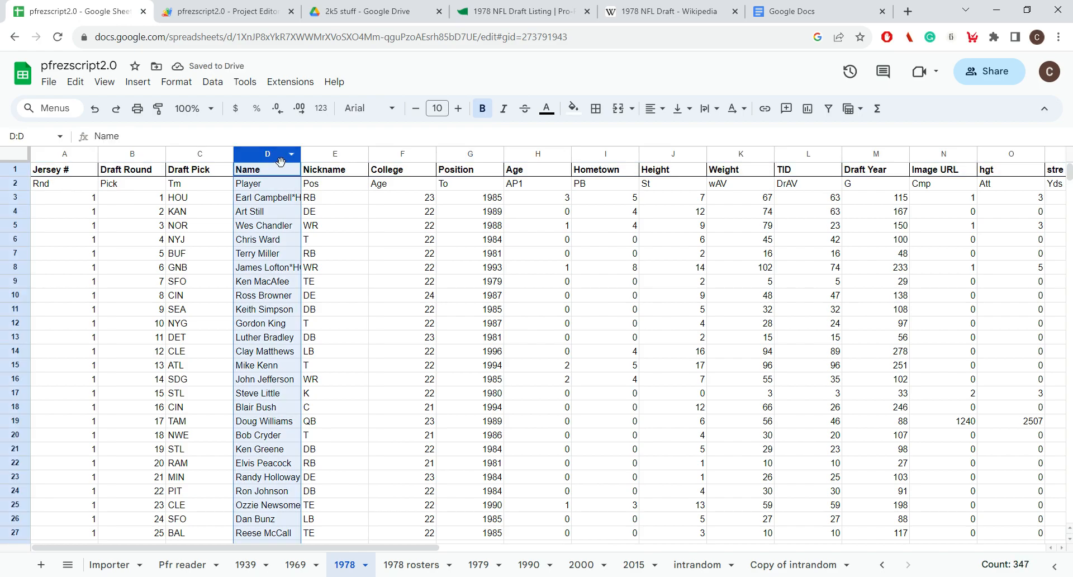
pyautogui.click(176, 81)
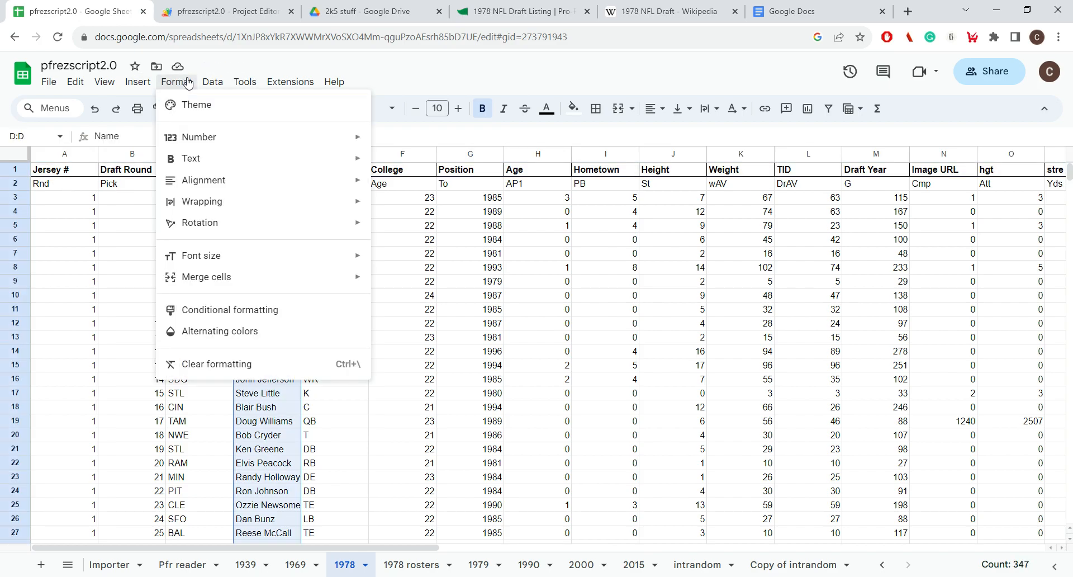
pyautogui.moveTo(135, 84)
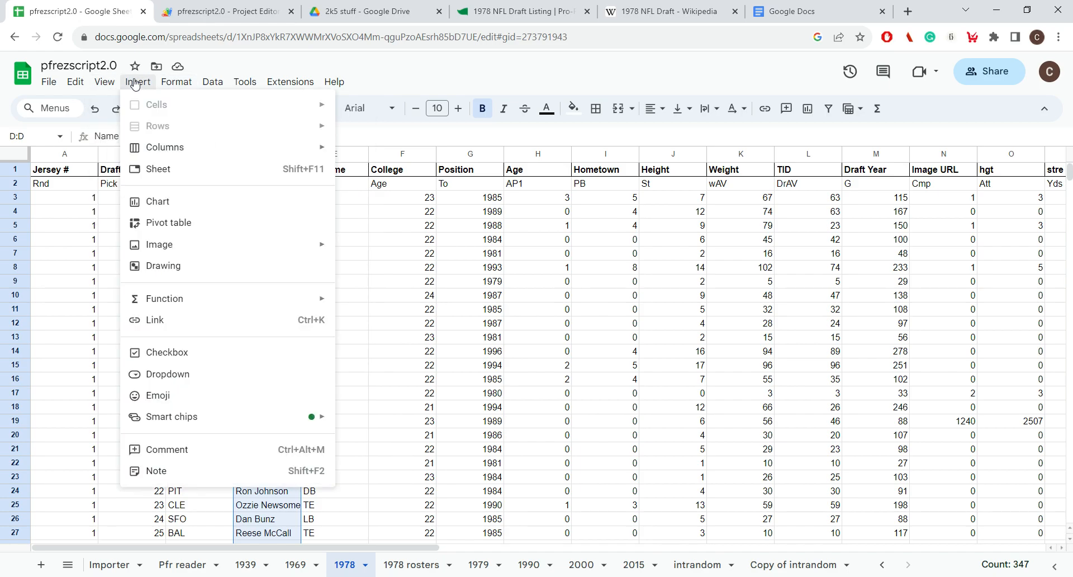
pyautogui.click(389, 282)
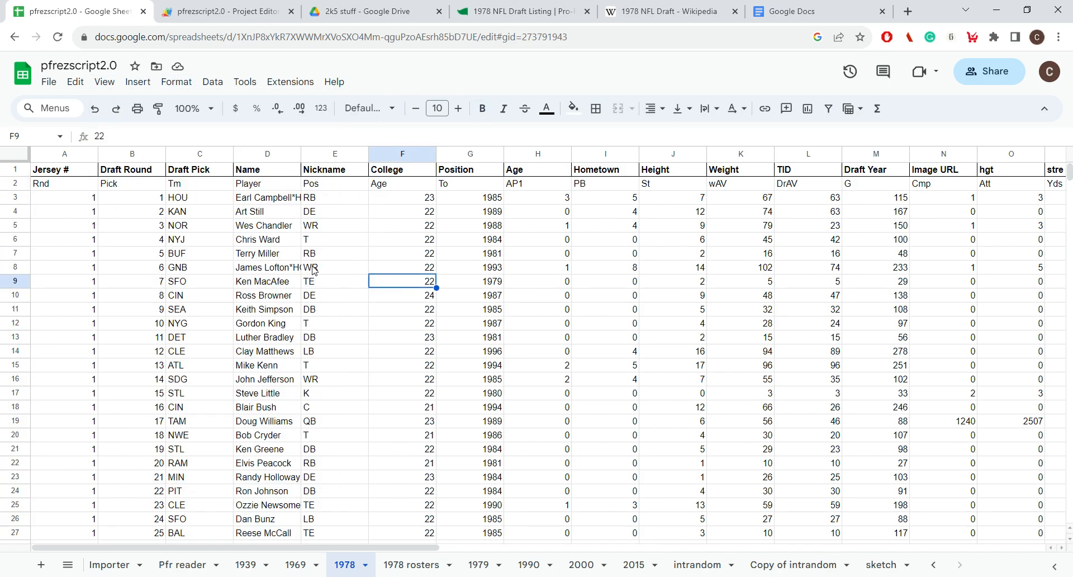
# Locate and select the repeated header row between the round 2 and round 3 picks
pyautogui.scroll(-10, 315, 288)
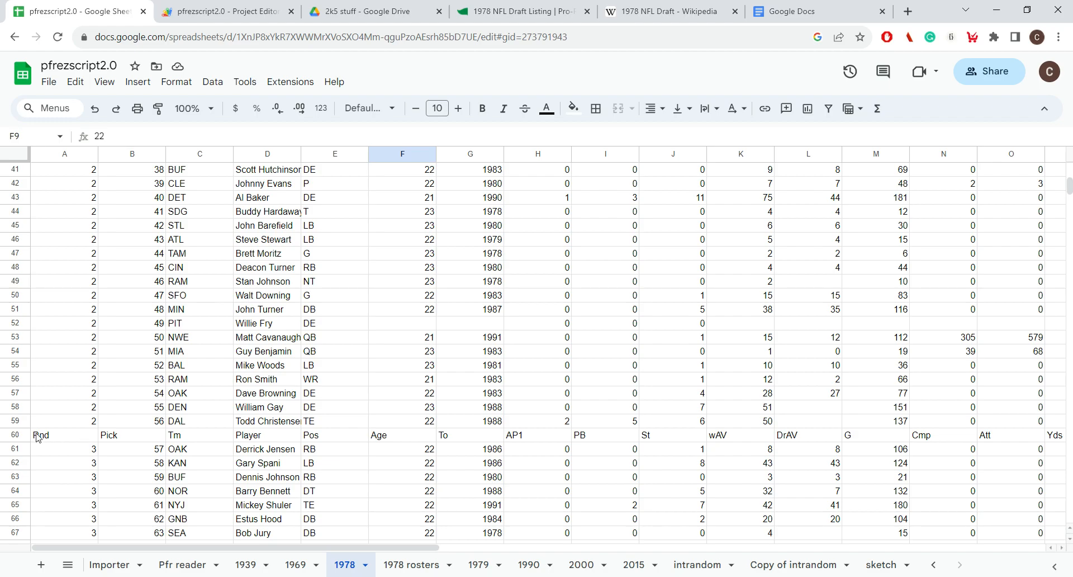
pyautogui.click(16, 435)
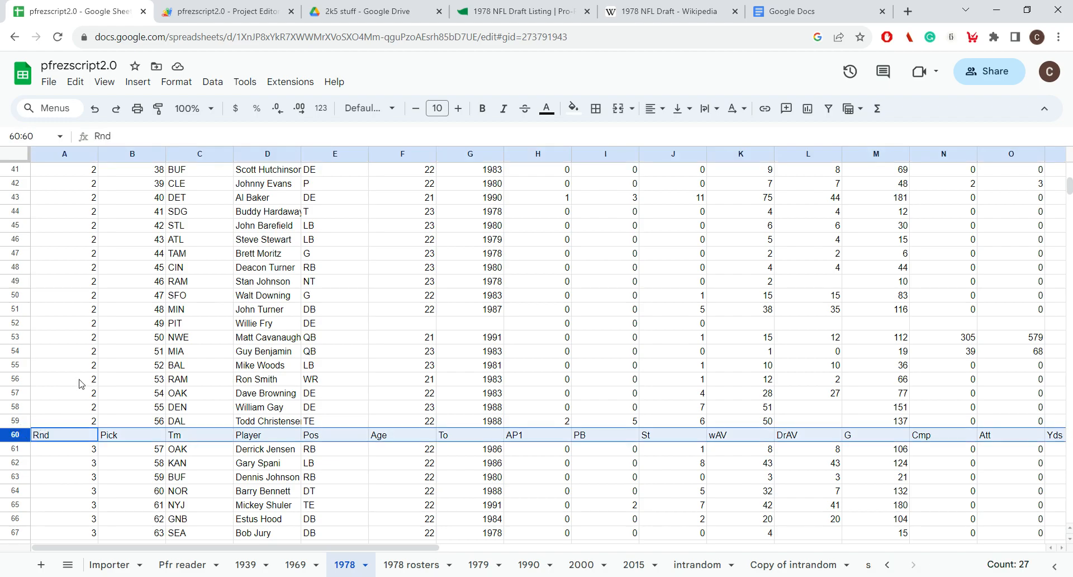
pyautogui.scroll(10, 79, 384)
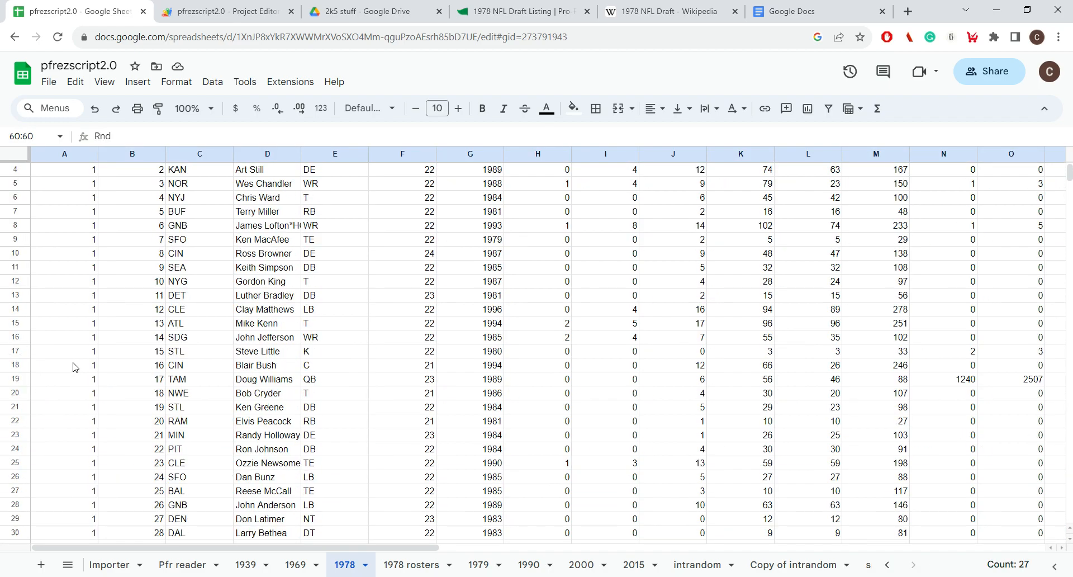
pyautogui.scroll(1, 78, 366)
# Review the Remove duplicates settings and the columns to analyze for the whole 1978 table, without removing anything
pyautogui.click(413, 200)
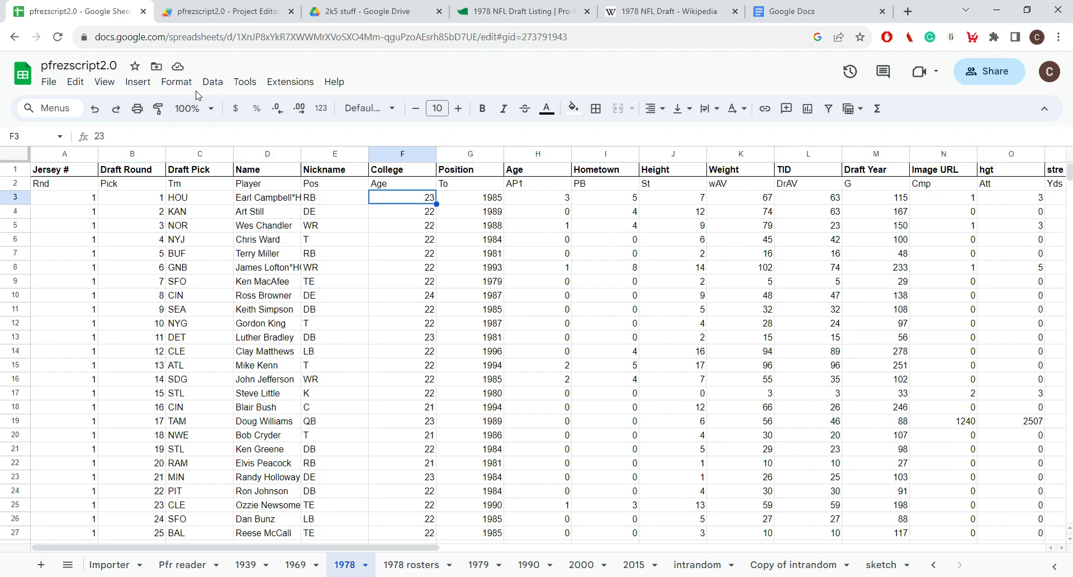
pyautogui.click(217, 84)
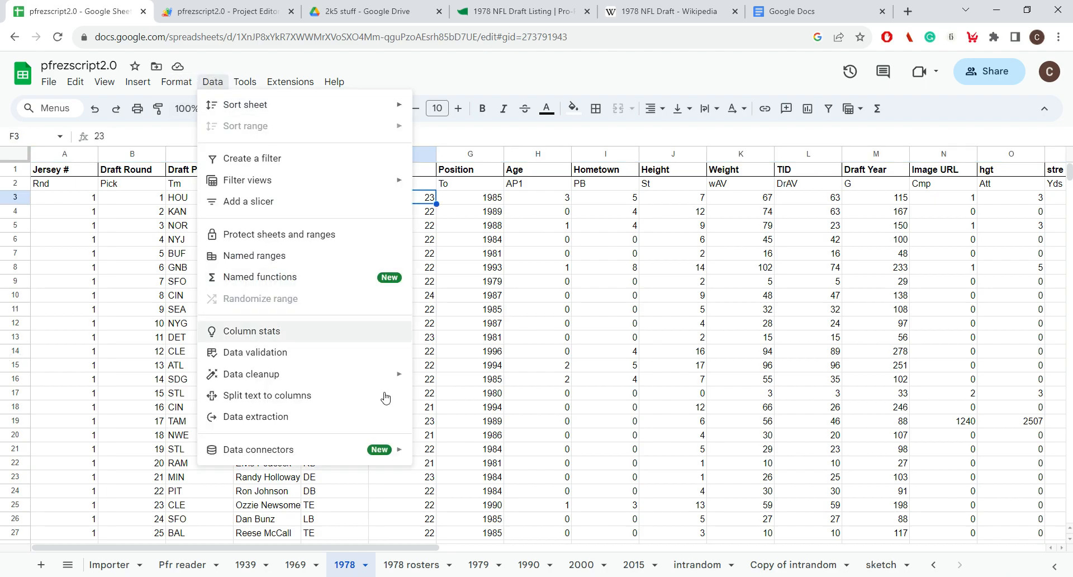
pyautogui.moveTo(353, 447)
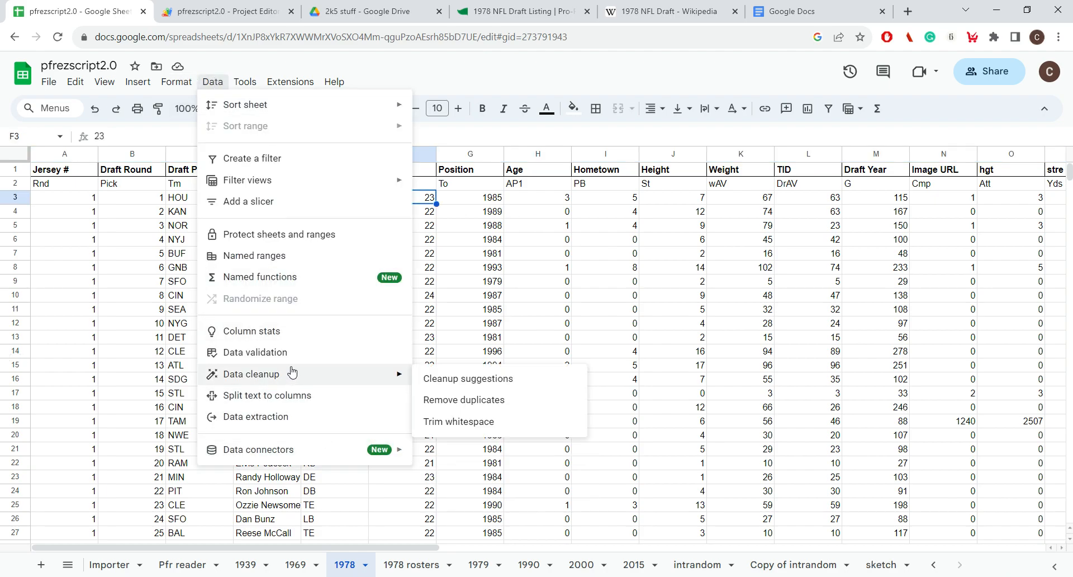
pyautogui.moveTo(295, 378)
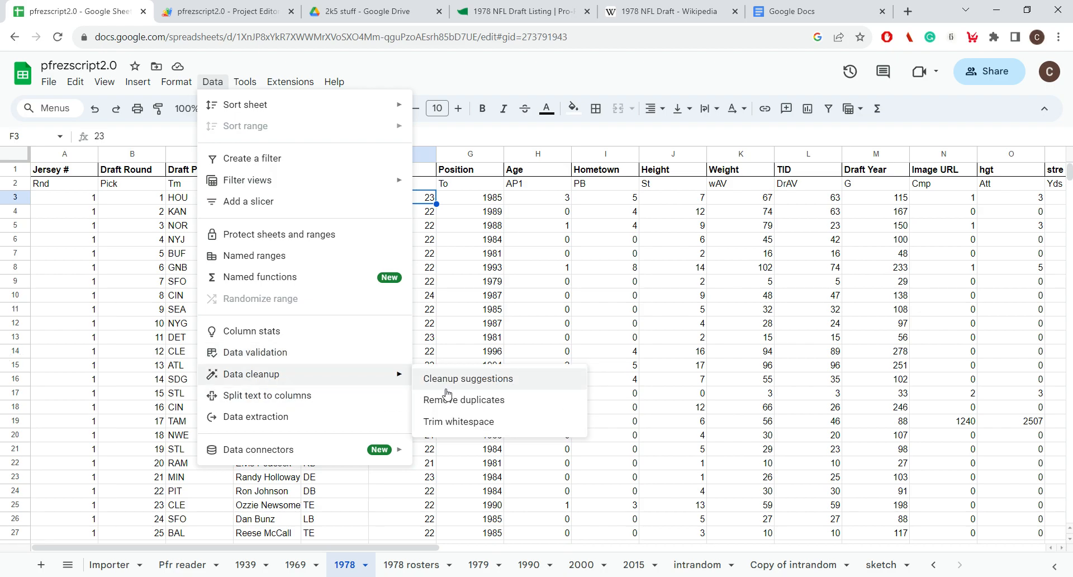
pyautogui.click(464, 400)
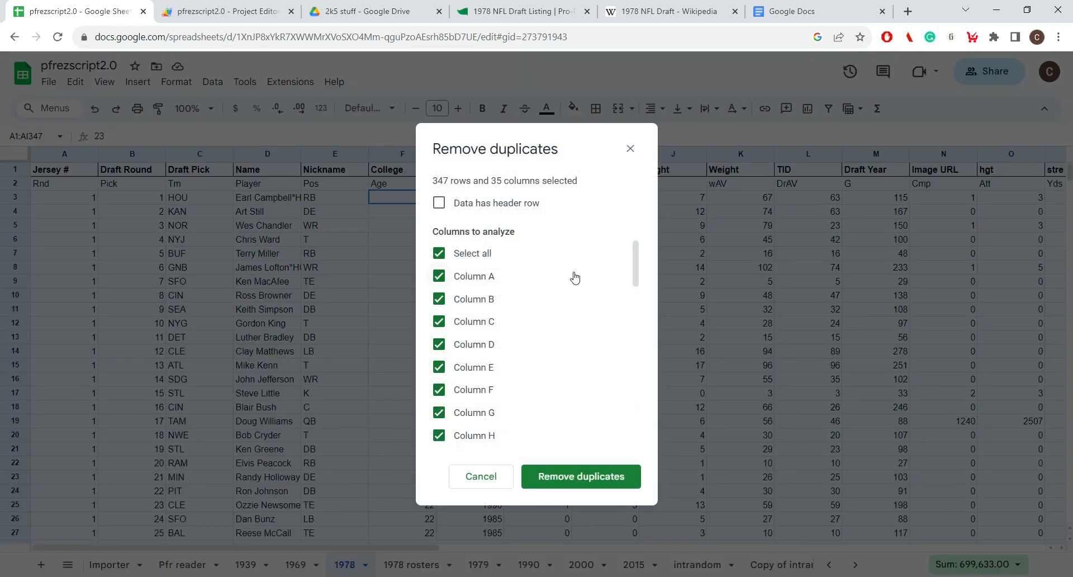
pyautogui.moveTo(636, 271); pyautogui.dragTo(626, 451)
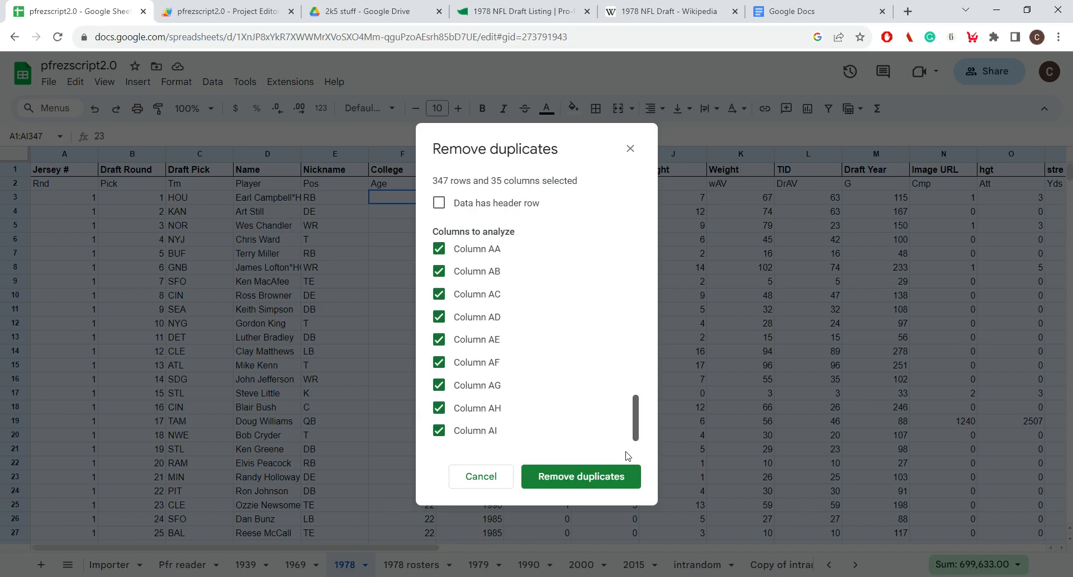
pyautogui.click(631, 148)
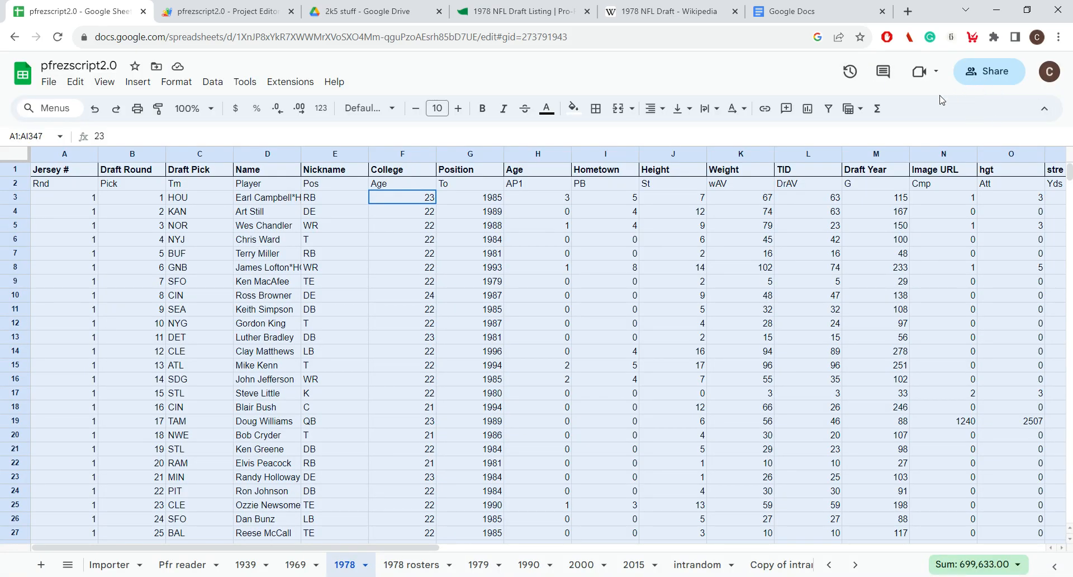
pyautogui.click(879, 81)
pyautogui.click(1052, 114)
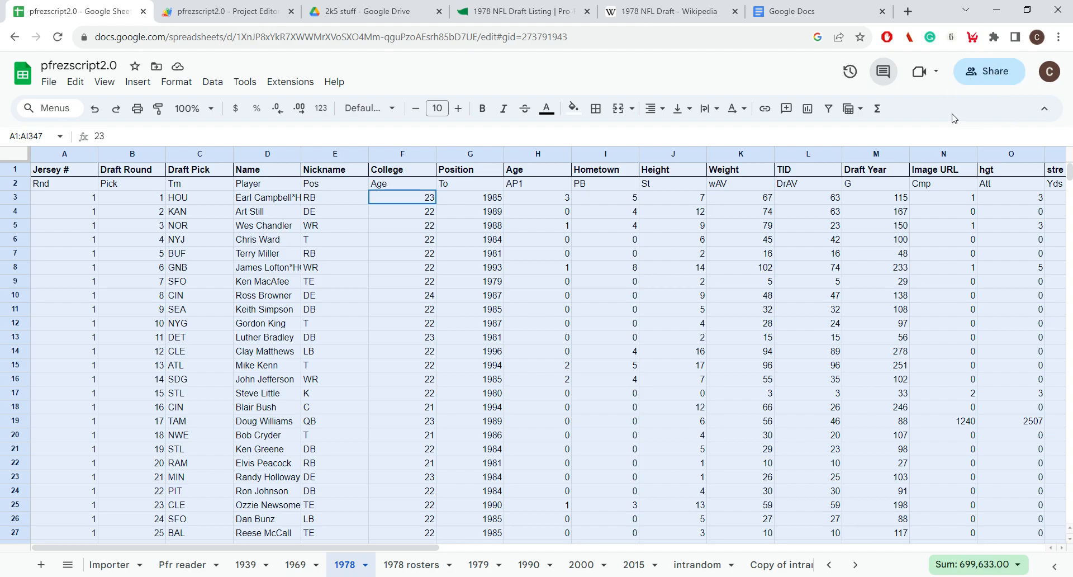
pyautogui.click(1054, 114)
pyautogui.click(1051, 114)
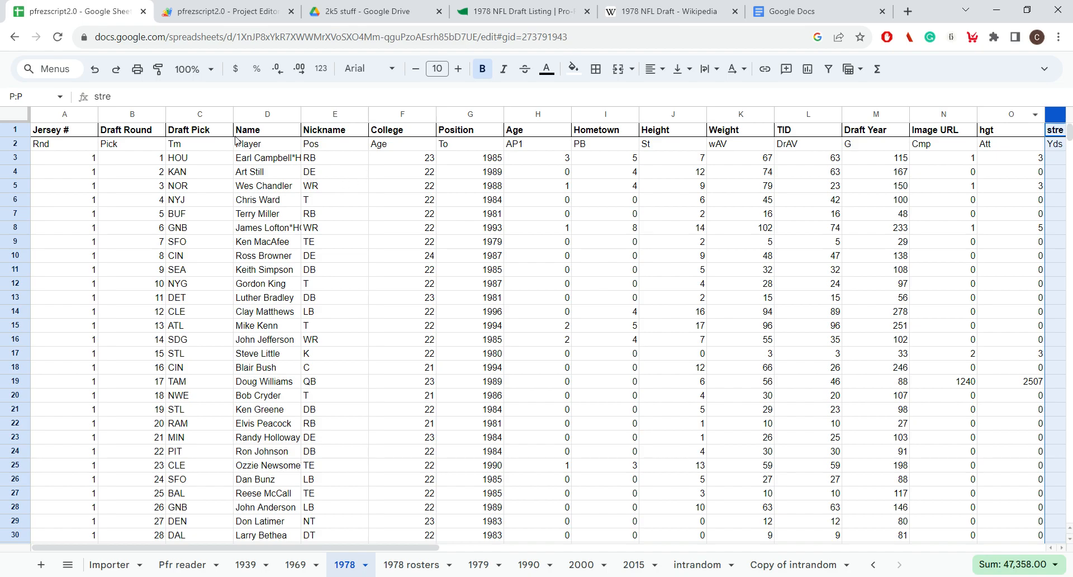
pyautogui.click(189, 148)
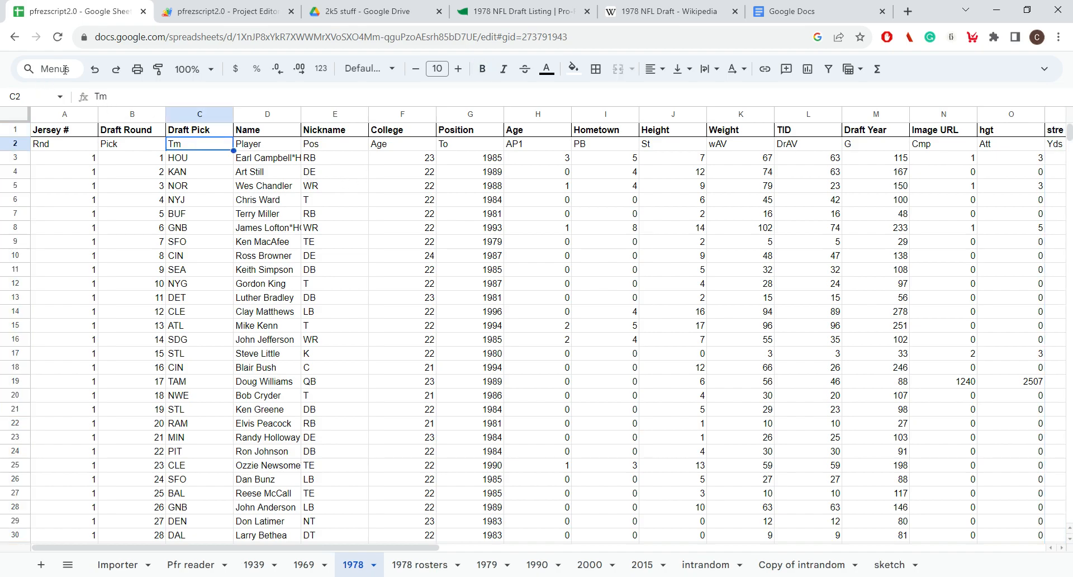
pyautogui.click(95, 69)
pyautogui.click(115, 69)
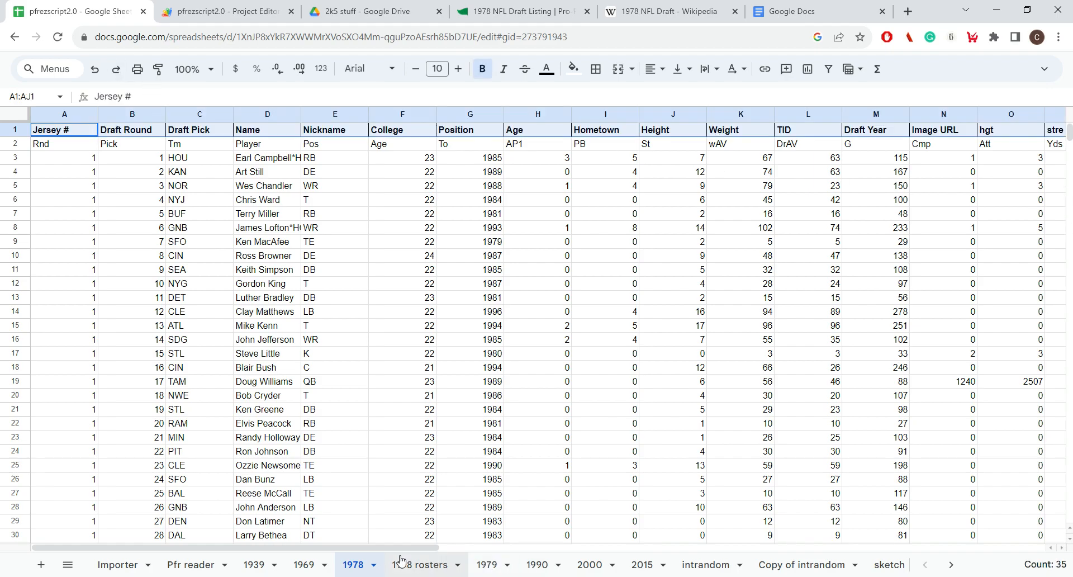
# Examine the far columns of the 1978 sheet, including the College/Univ data and the ends of the pasted headers
pyautogui.moveTo(437, 548); pyautogui.dragTo(1068, 529)
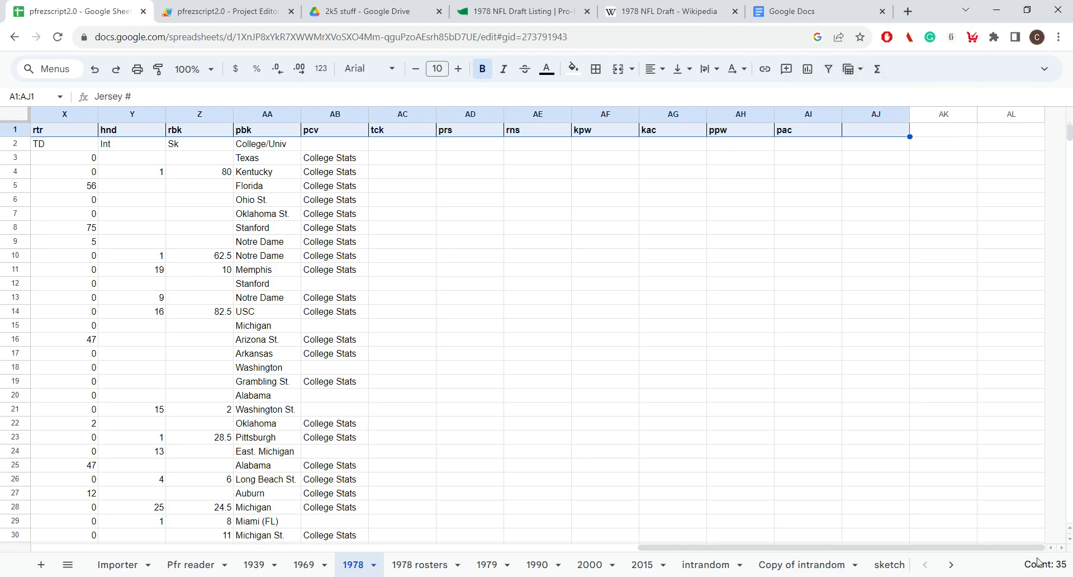
pyautogui.scroll(-10, 378, 202)
pyautogui.scroll(10, 421, 242)
pyautogui.moveTo(824, 547); pyautogui.dragTo(221, 547)
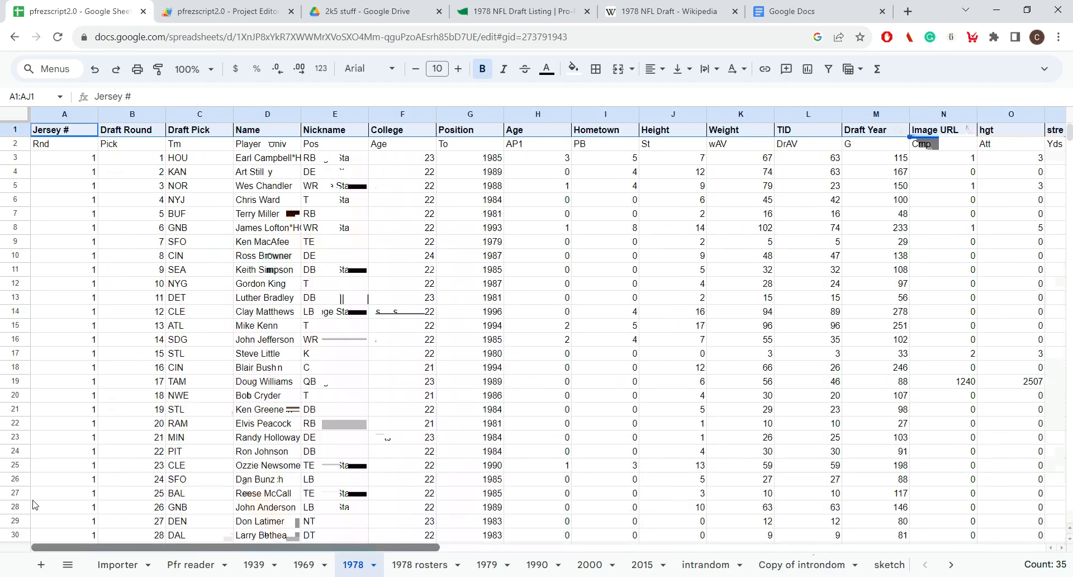
pyautogui.click(421, 174)
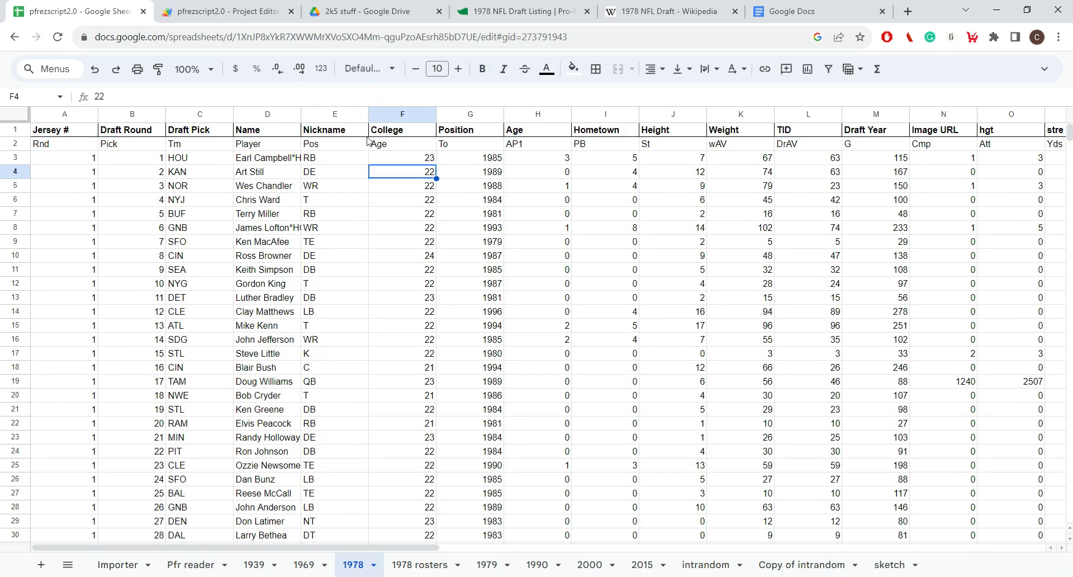
pyautogui.click(22, 129)
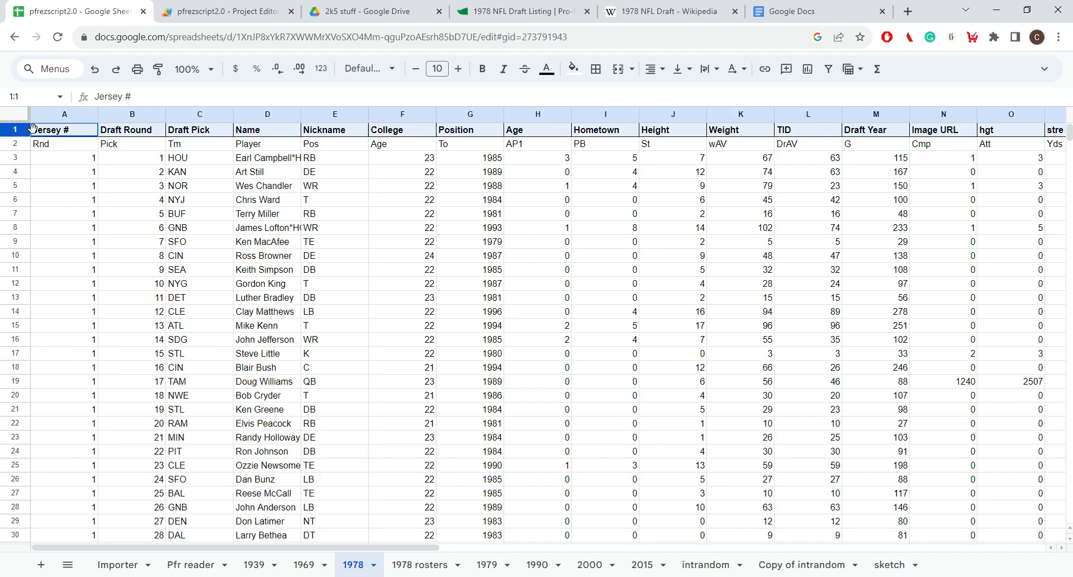
pyautogui.click(48, 70)
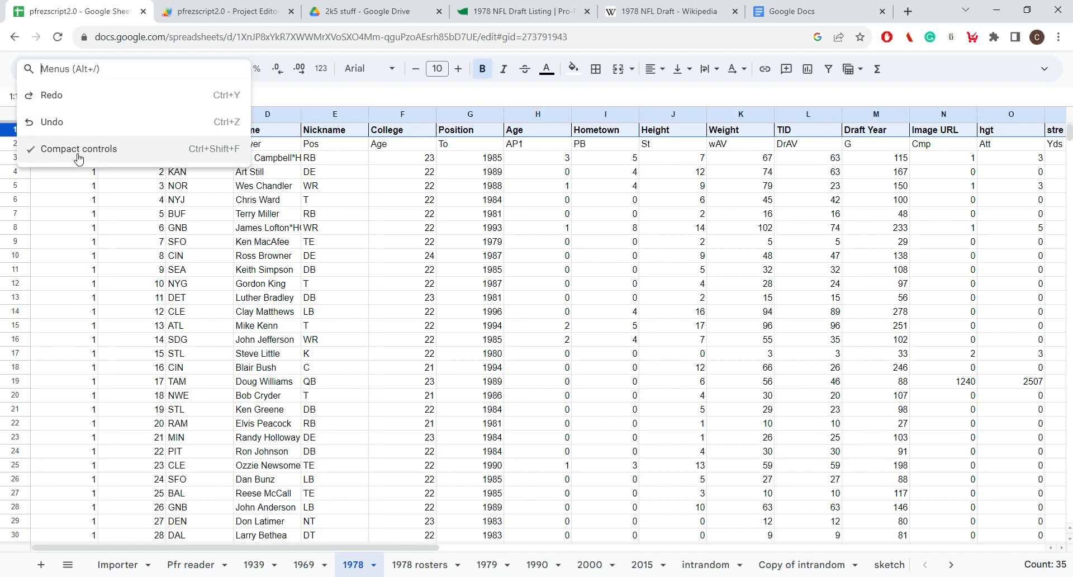
pyautogui.click(72, 123)
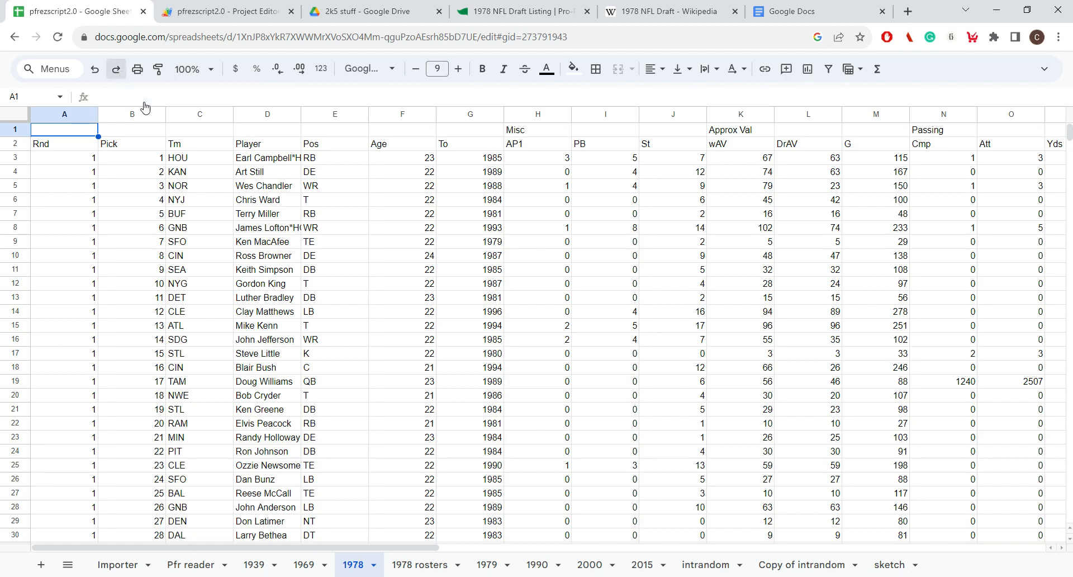
pyautogui.click(116, 69)
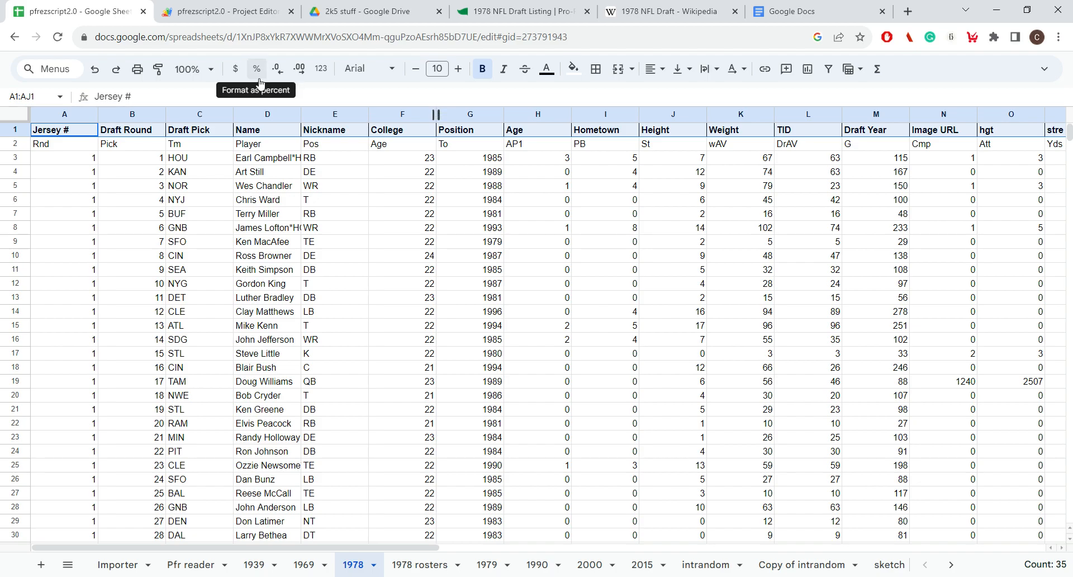
# Turn off compact controls to show the full menu bar again
pyautogui.click(28, 70)
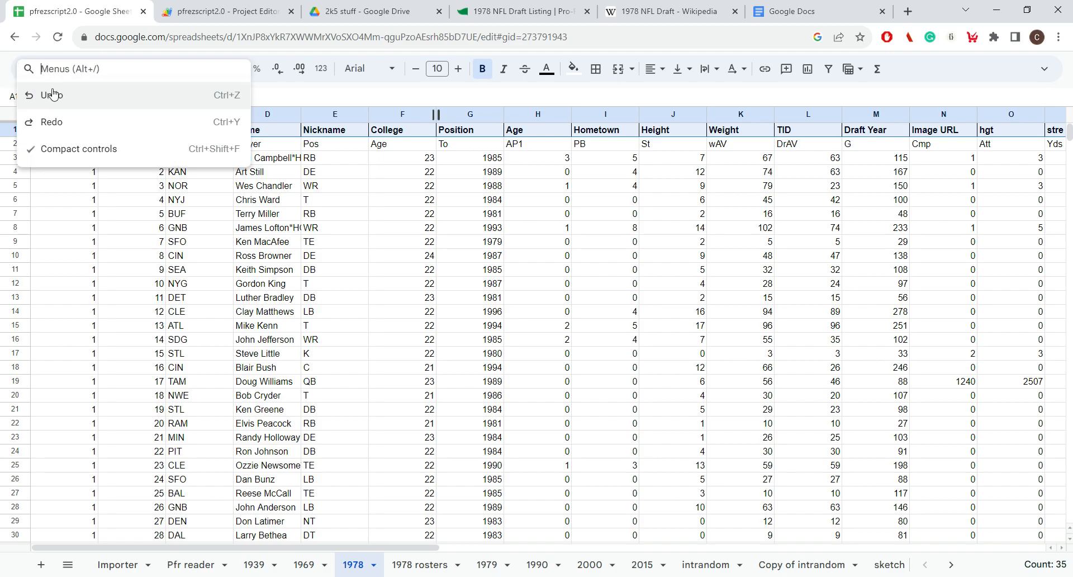
pyautogui.click(95, 148)
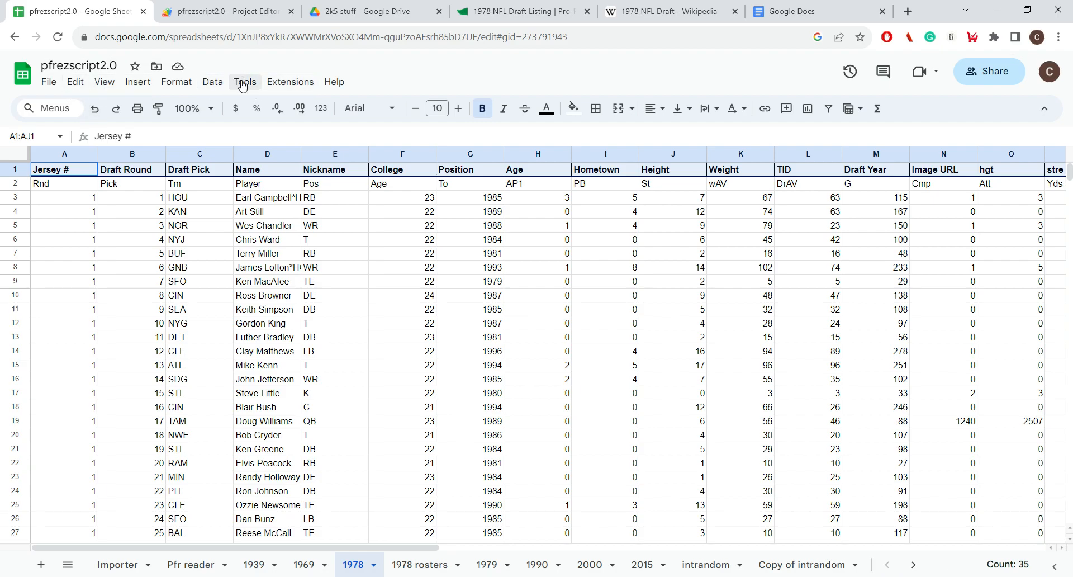
# Open the cleanup suggestions for the 1978 sheet and expand the full list of duplicate header rows
pyautogui.click(289, 86)
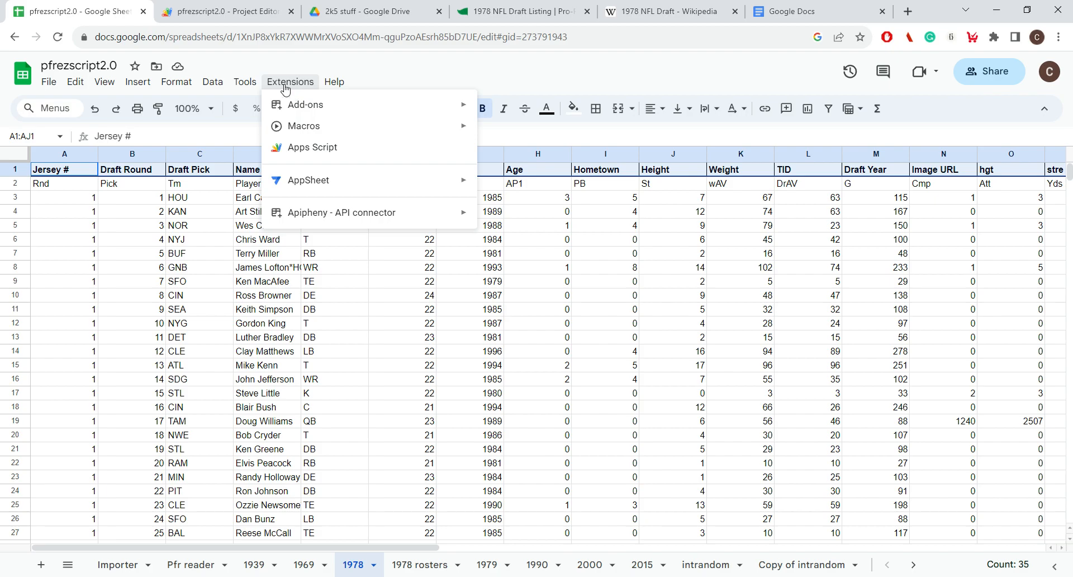
pyautogui.moveTo(248, 84)
pyautogui.moveTo(213, 84)
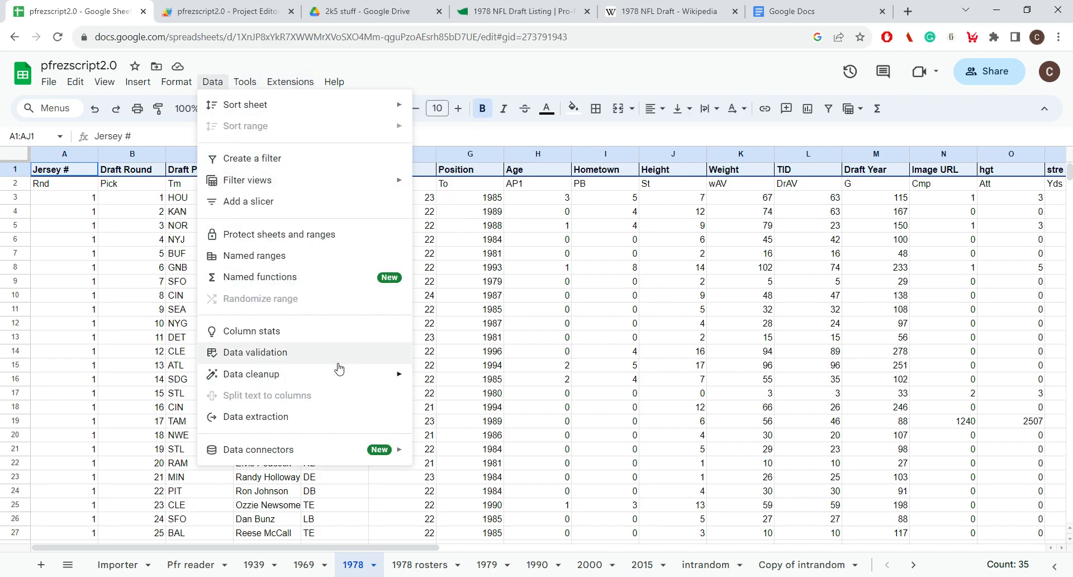
pyautogui.moveTo(339, 380)
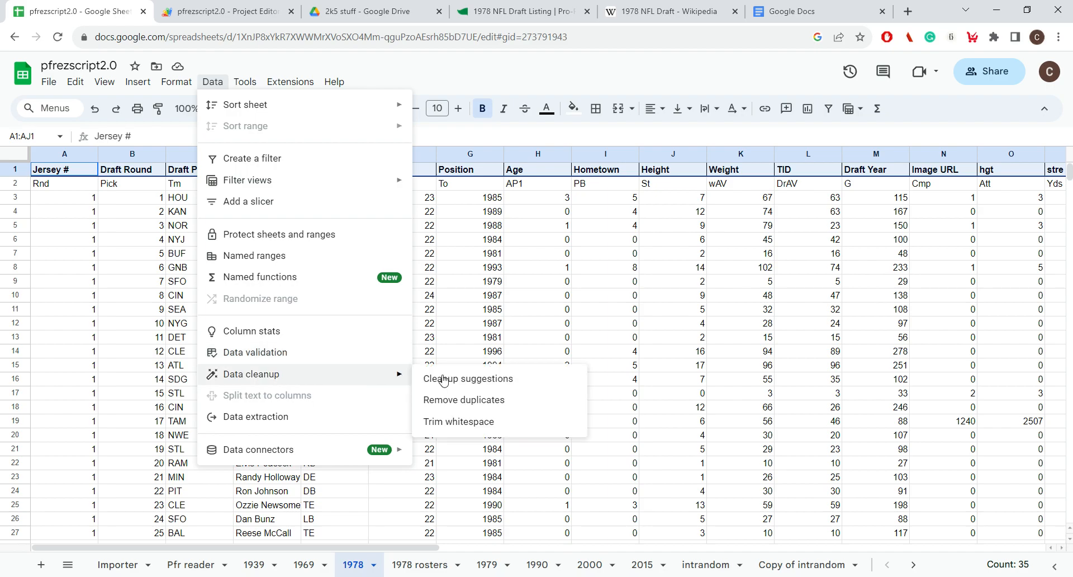
pyautogui.click(470, 379)
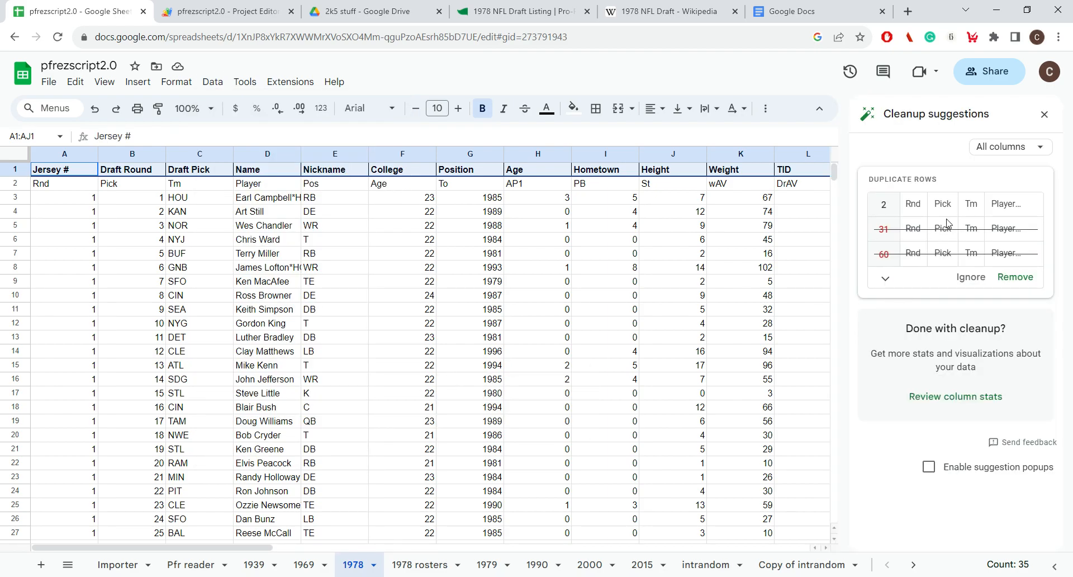
pyautogui.click(884, 278)
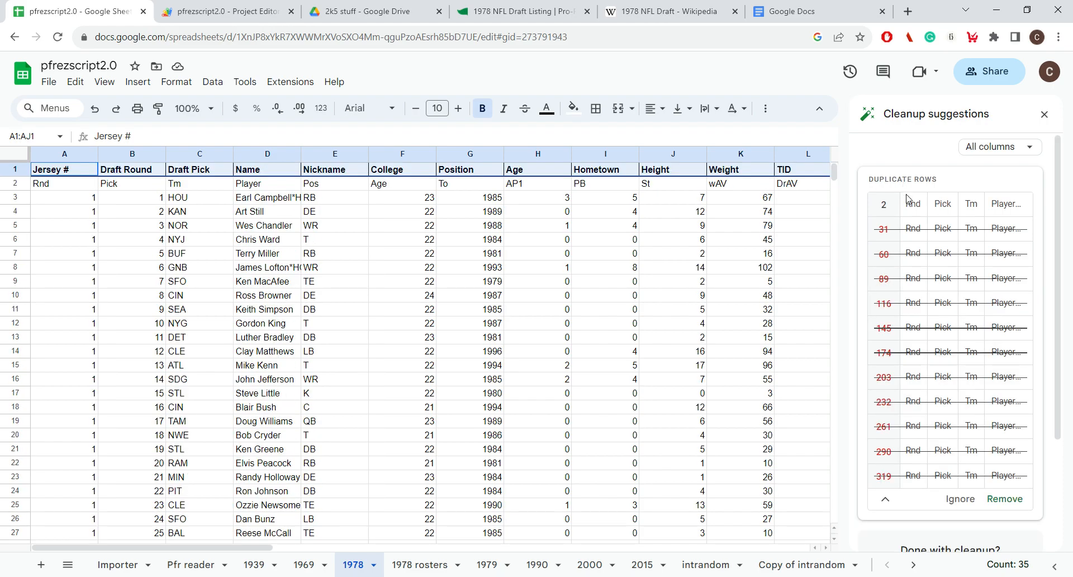
pyautogui.scroll(-3, 914, 210)
pyautogui.scroll(3, 924, 235)
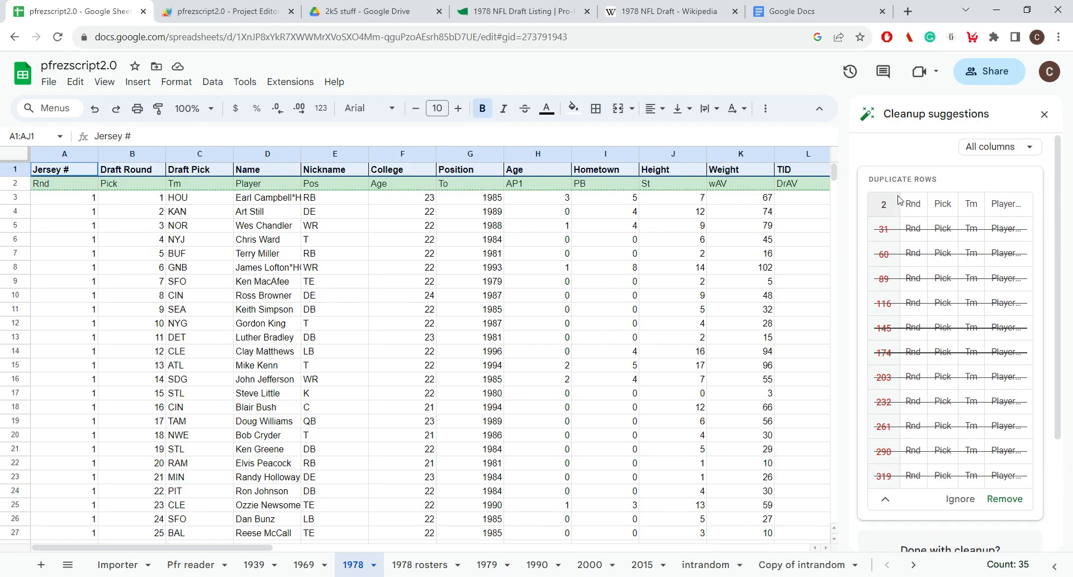
# Remove the suggested duplicate header rows and check the boundary between the round 1 and round 2 picks
pyautogui.click(1014, 504)
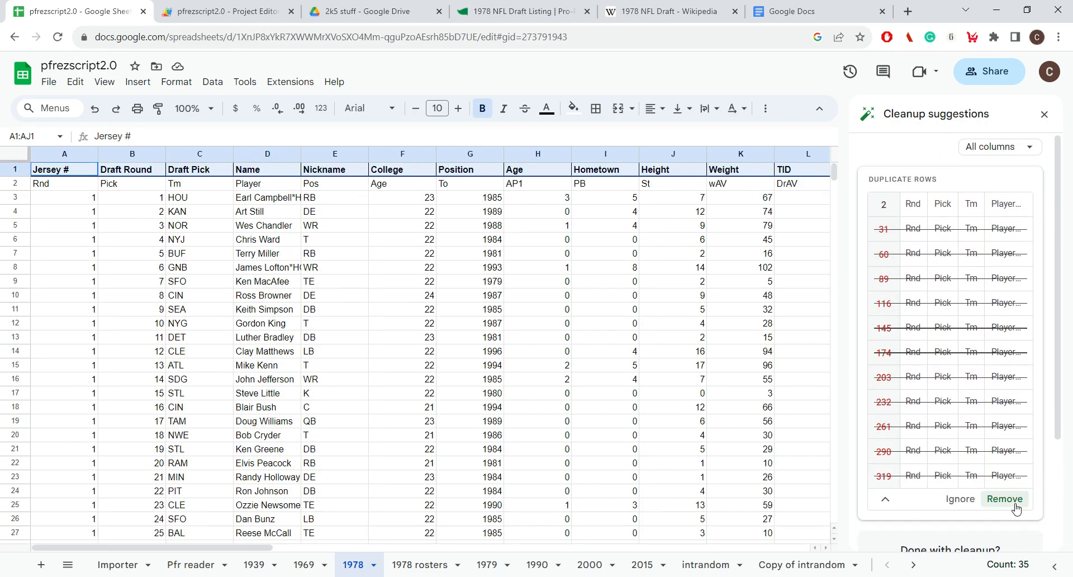
pyautogui.scroll(-13, 103, 274)
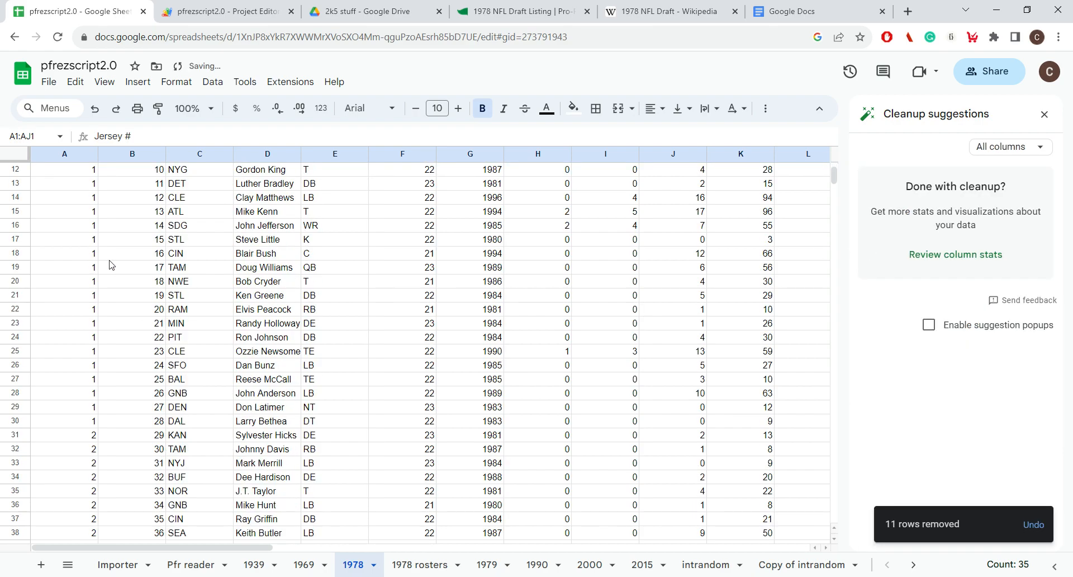
pyautogui.scroll(-15, 148, 385)
pyautogui.scroll(19, 172, 366)
pyautogui.scroll(8, 174, 366)
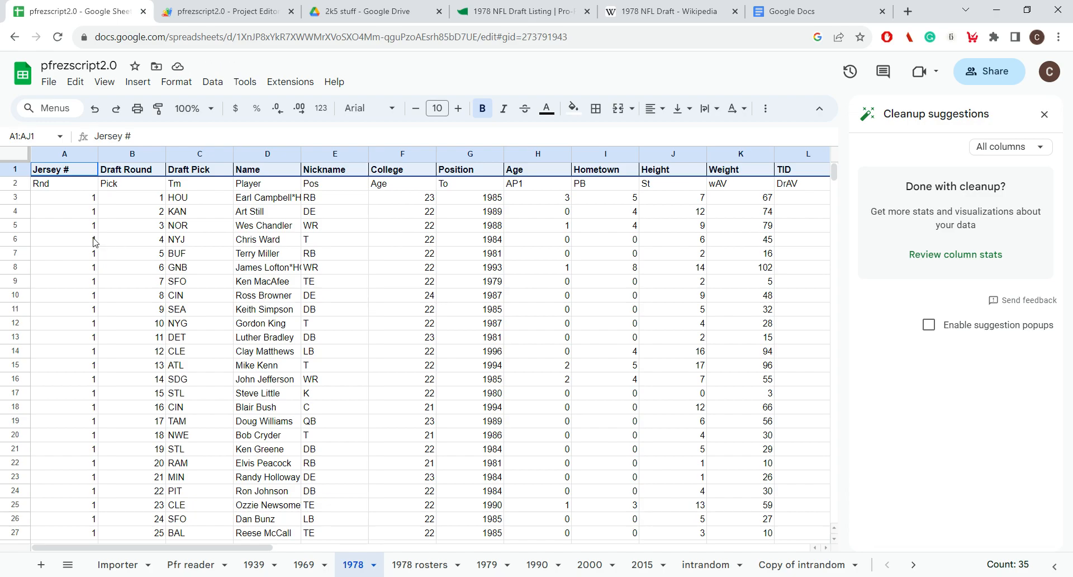
# Delete row 2, the leftover imported header row starting with Rnd and Pick, from the 1978 sheet
pyautogui.click(108, 197)
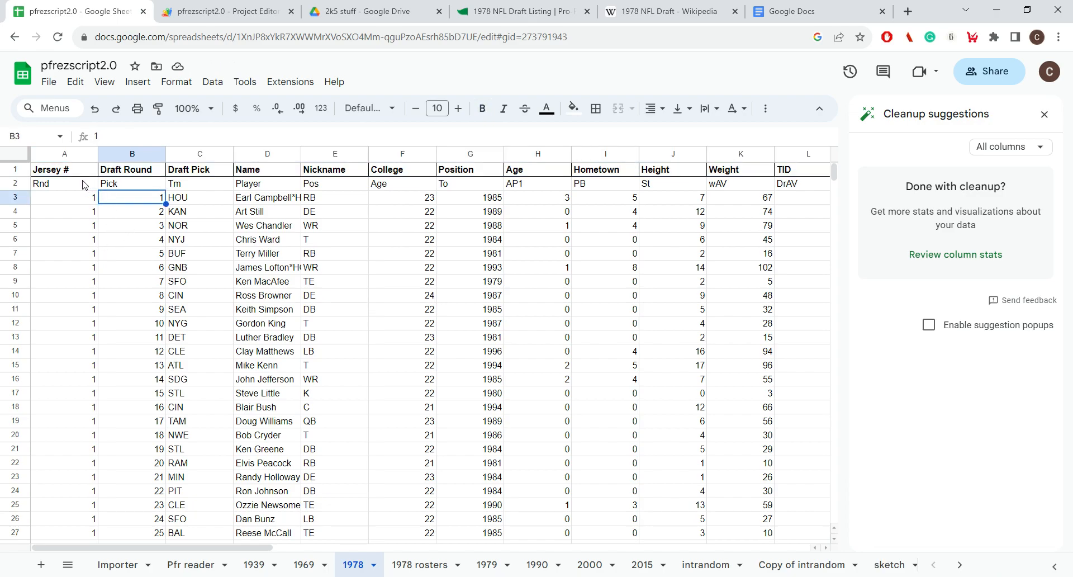
pyautogui.click(84, 184)
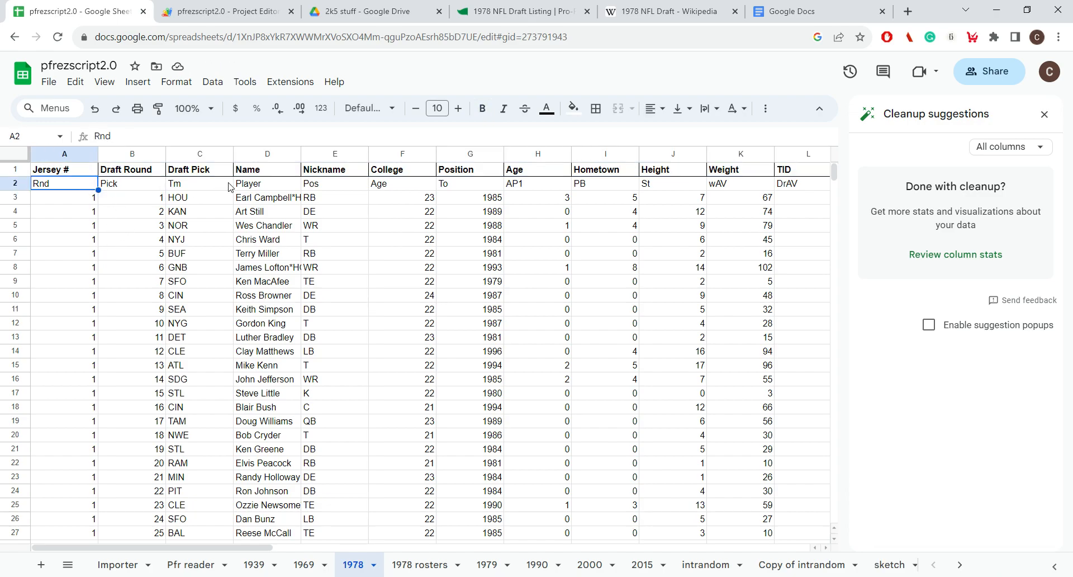
pyautogui.click(408, 188)
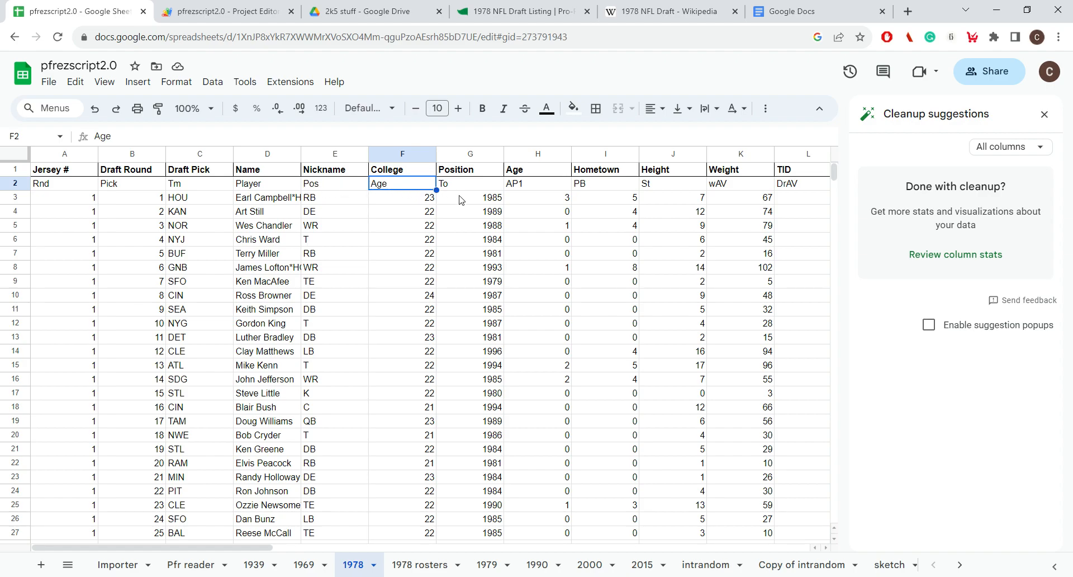
pyautogui.moveTo(243, 548); pyautogui.dragTo(260, 546)
pyautogui.moveTo(162, 547); pyautogui.dragTo(4, 542)
pyautogui.click(19, 184)
pyautogui.rightClick(18, 184)
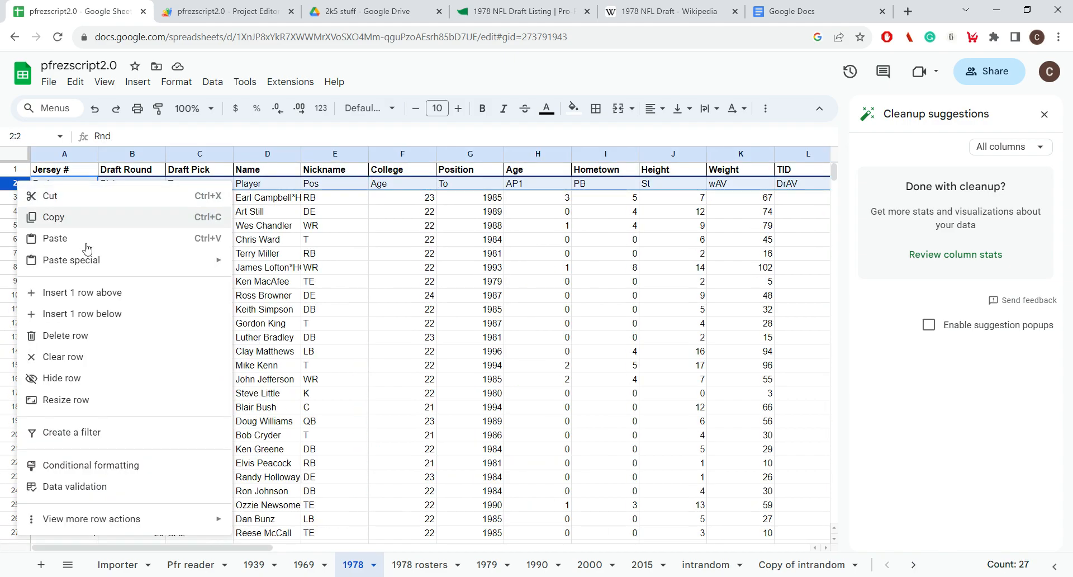
pyautogui.click(88, 339)
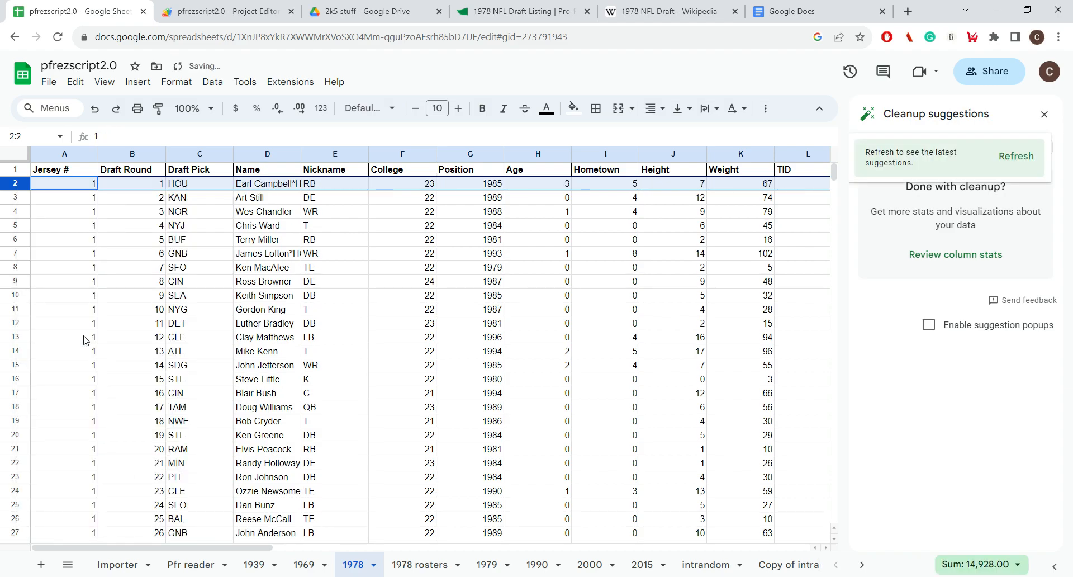
# Compare the 1978 data in the first columns with the headers above it, from Jersey # through Nickname and College
pyautogui.click(85, 185)
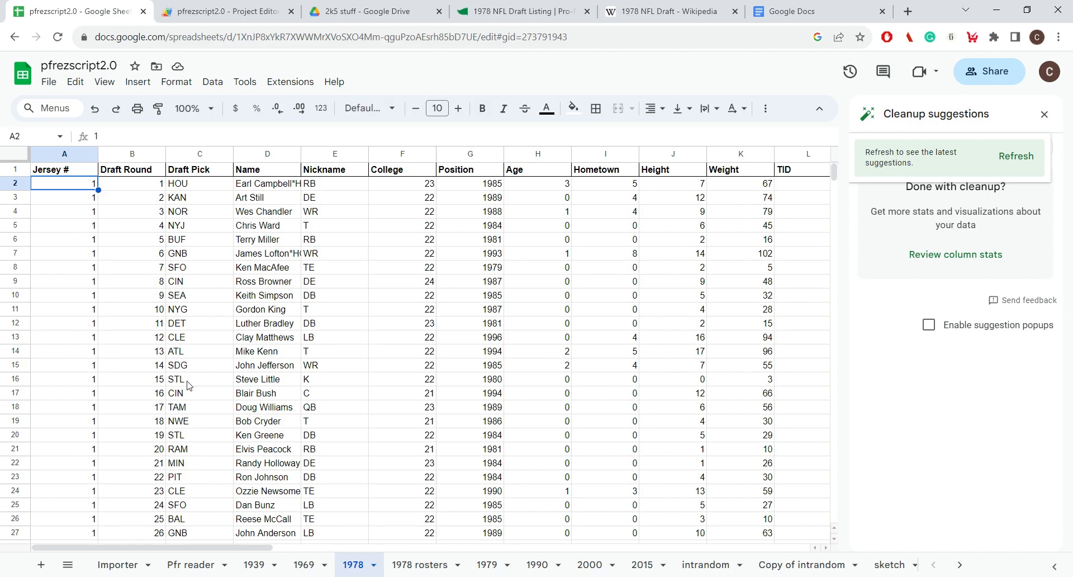
pyautogui.moveTo(243, 552); pyautogui.dragTo(299, 548)
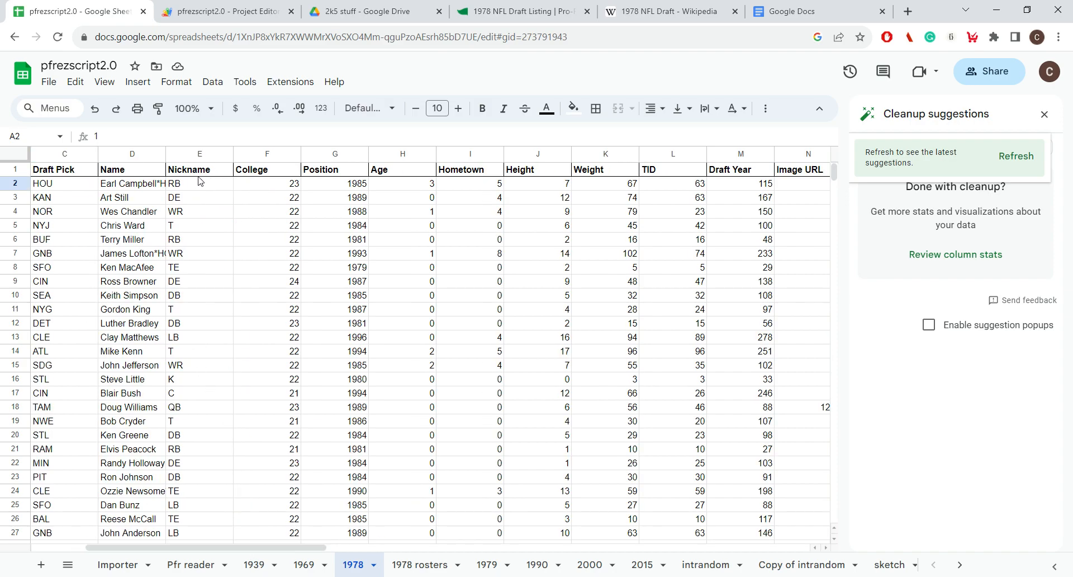
pyautogui.click(156, 187)
pyautogui.click(185, 191)
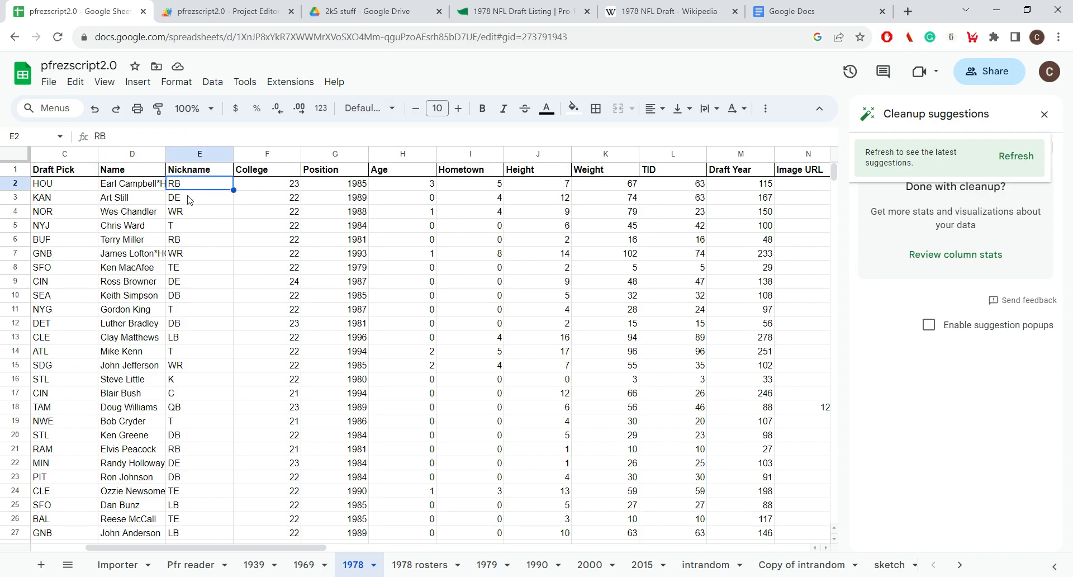
pyautogui.click(223, 200)
pyautogui.click(220, 212)
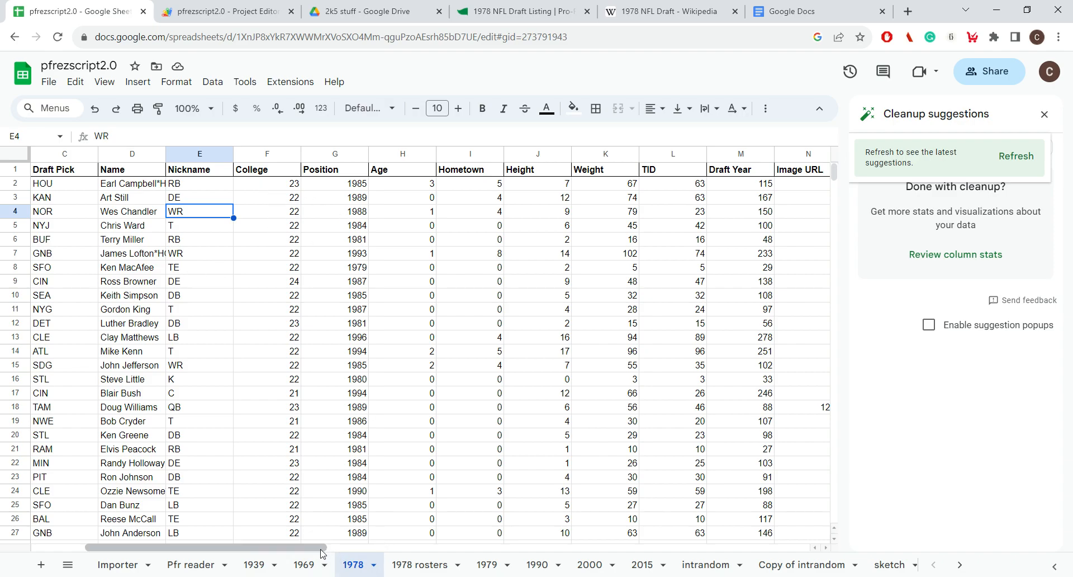
pyautogui.moveTo(323, 548); pyautogui.dragTo(331, 549)
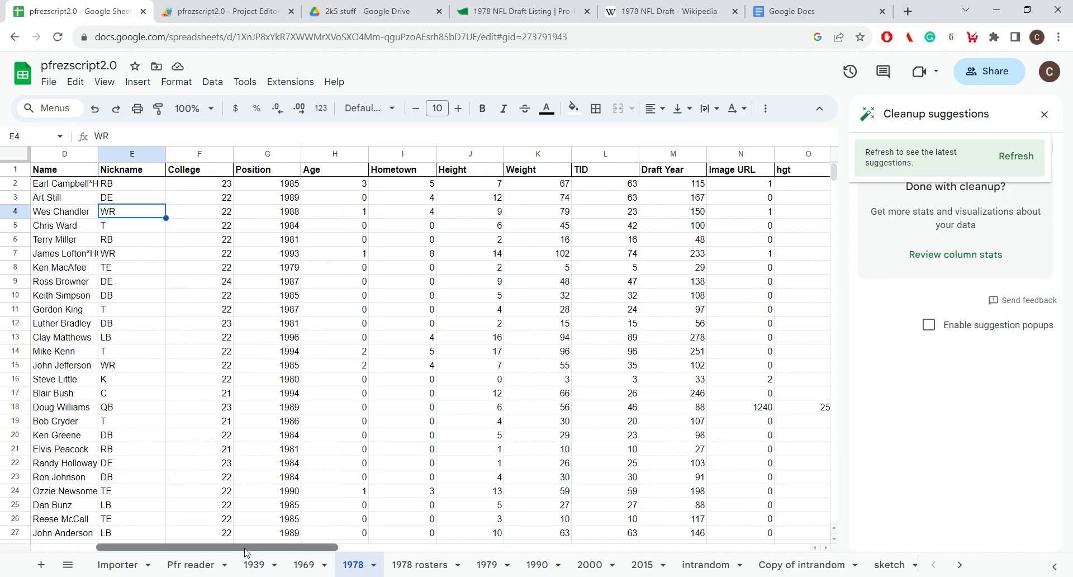
pyautogui.moveTo(240, 548); pyautogui.dragTo(256, 548)
pyautogui.moveTo(158, 186); pyautogui.dragTo(163, 434)
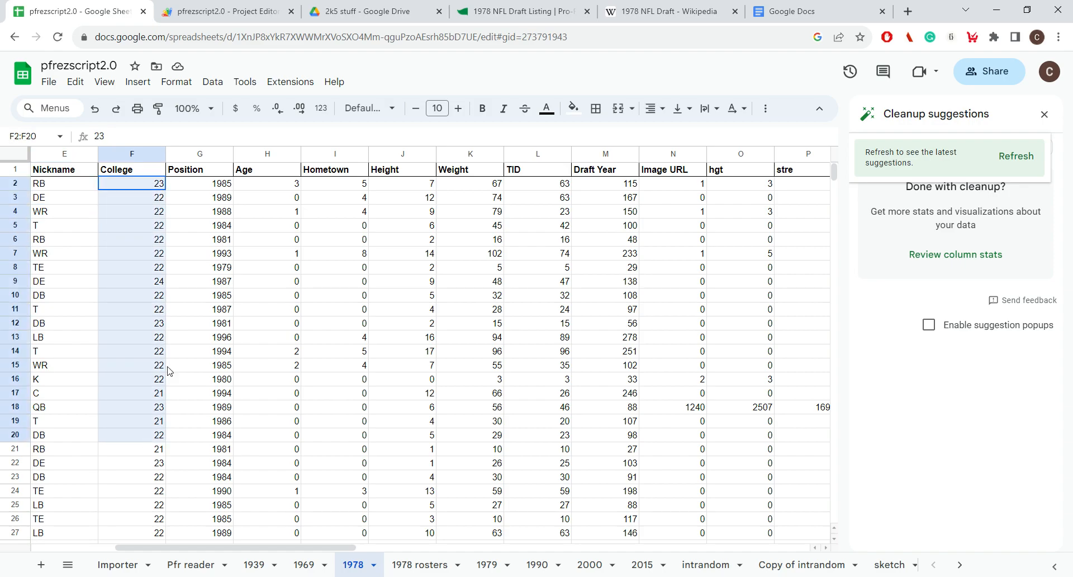
pyautogui.moveTo(140, 184); pyautogui.dragTo(160, 395)
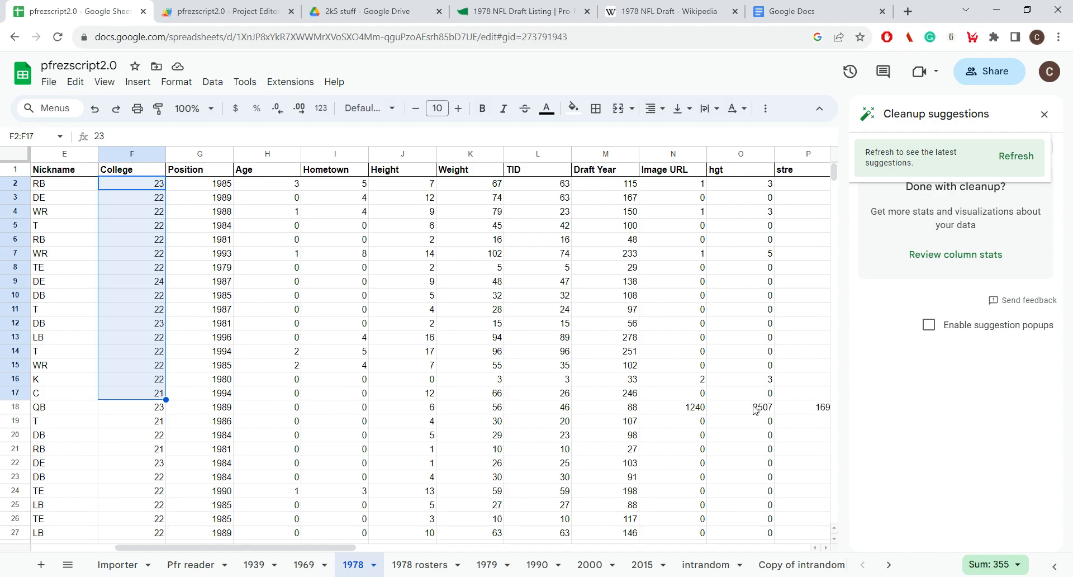
# Check how the Age column is filled in on the 2015 sheet, and return to the 1978 sheet
pyautogui.click(647, 565)
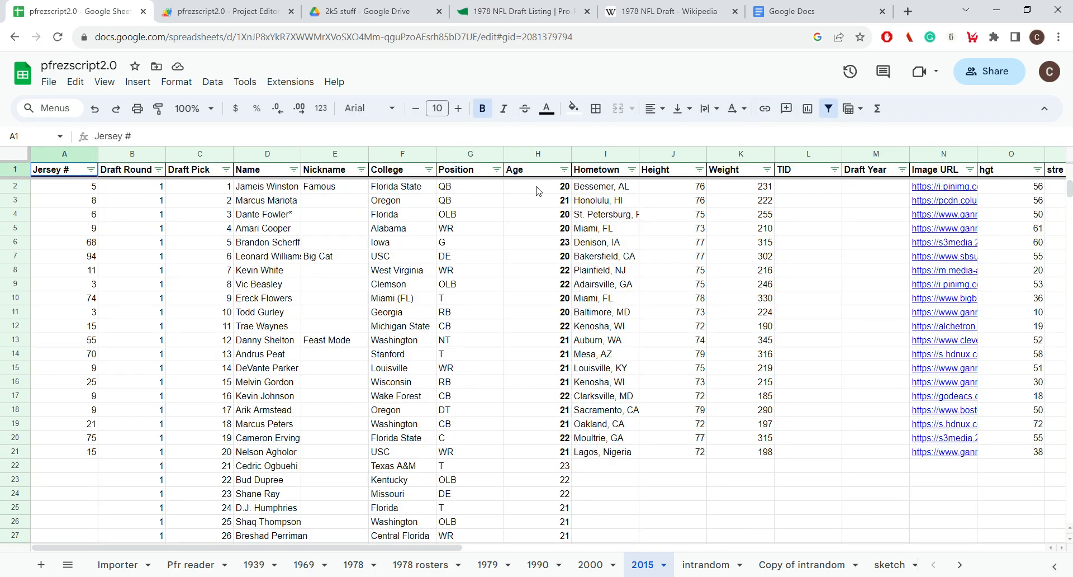
pyautogui.click(537, 190)
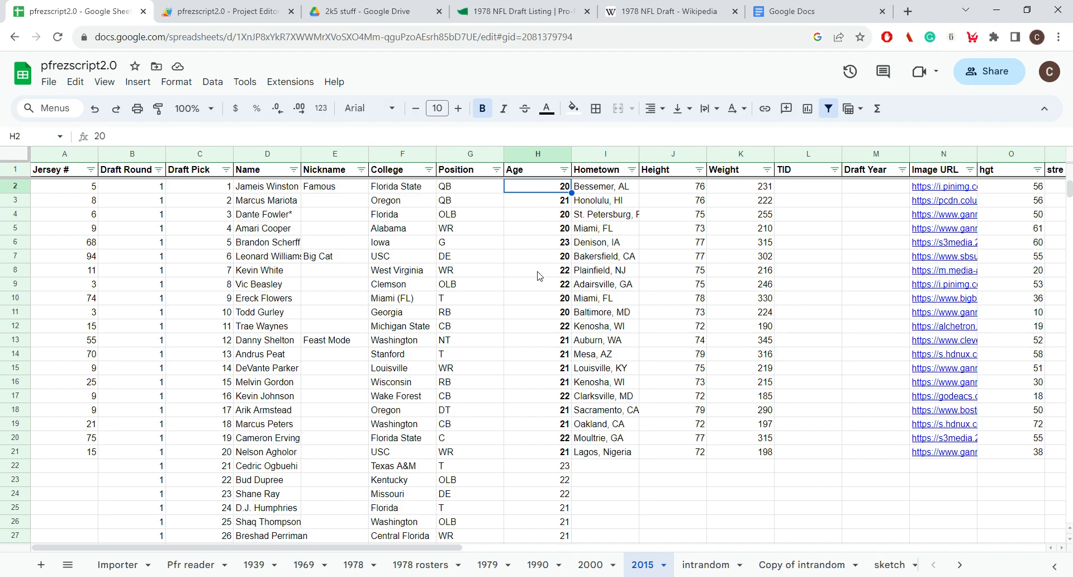
pyautogui.click(363, 566)
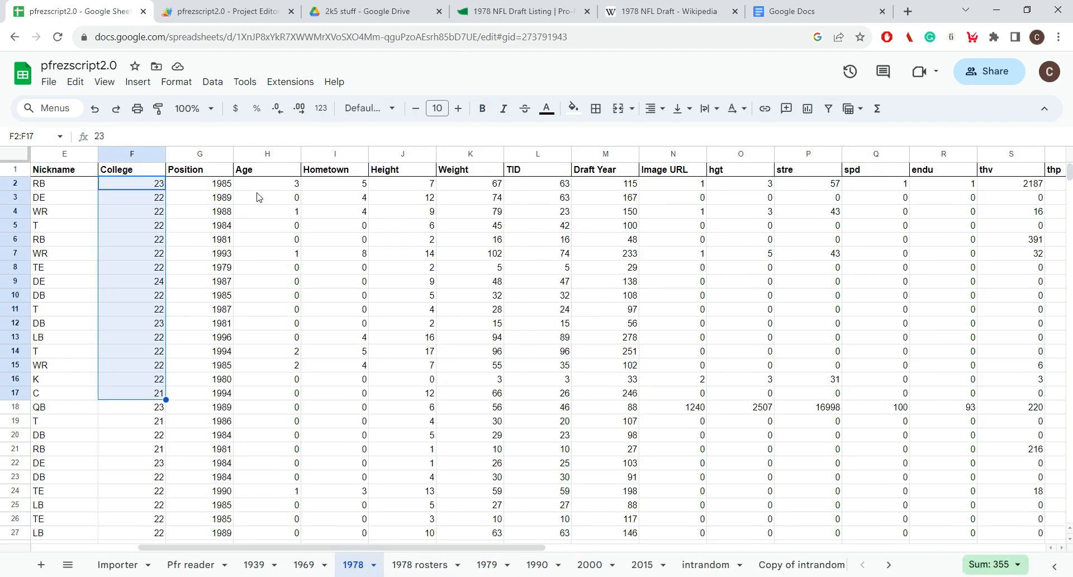
# Examine the 1978 data under the remaining headers, from TID and Draft Year to the college columns
pyautogui.moveTo(335, 548); pyautogui.dragTo(420, 551)
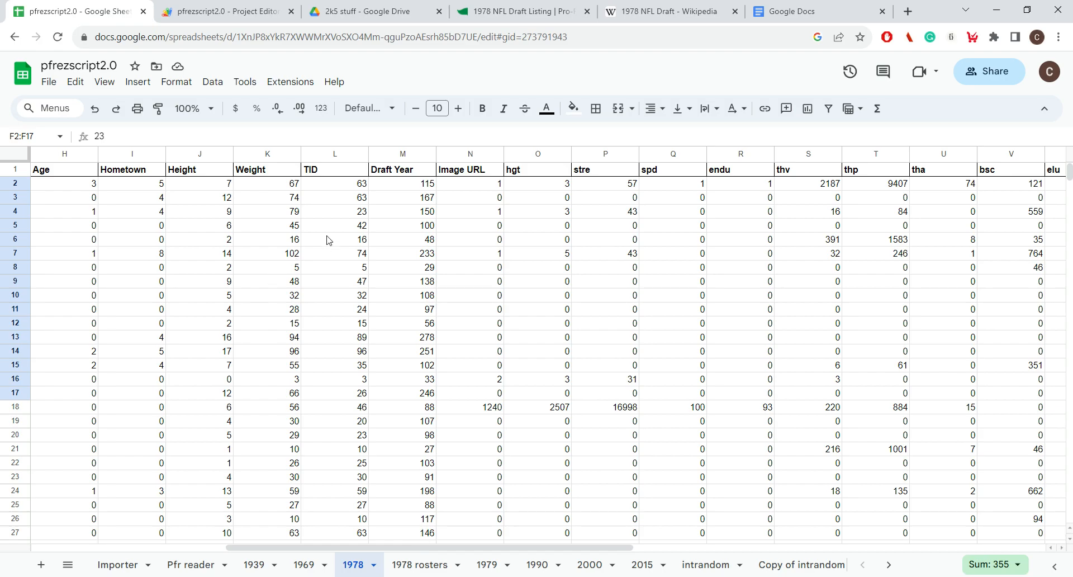
pyautogui.click(341, 189)
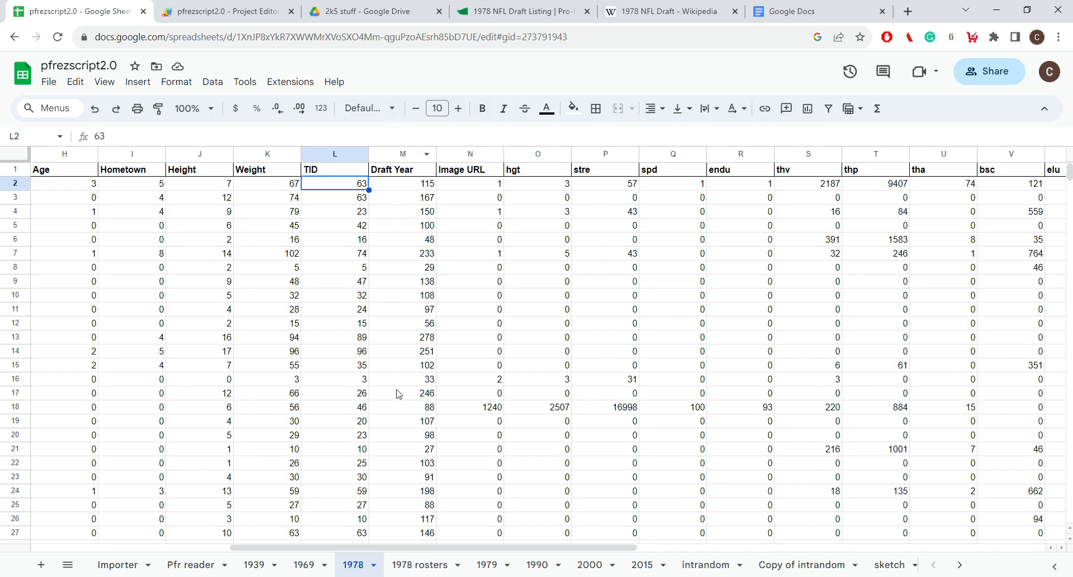
pyautogui.moveTo(422, 547); pyautogui.dragTo(712, 520)
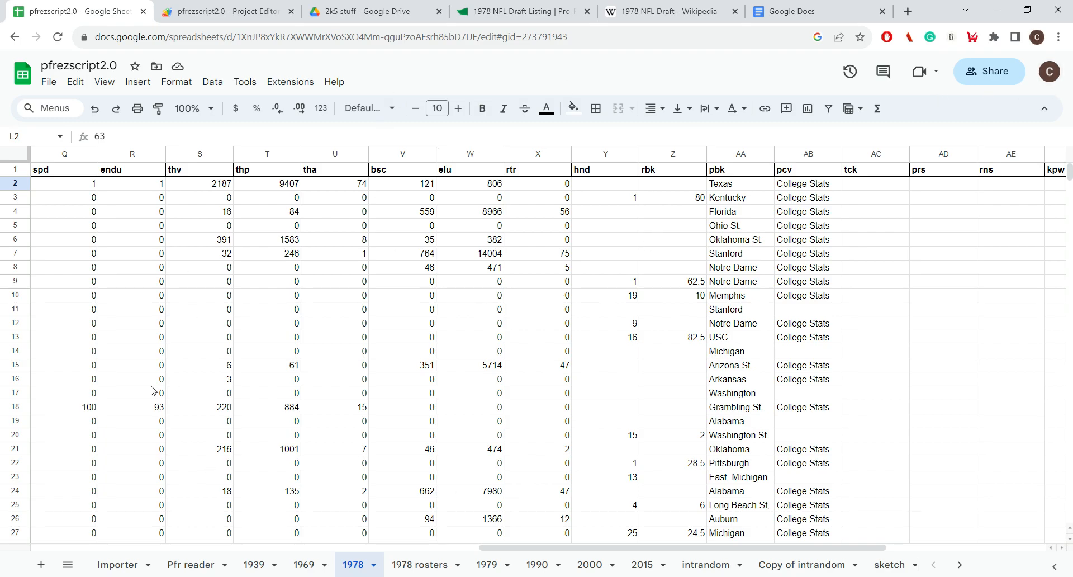
pyautogui.moveTo(518, 548); pyautogui.dragTo(394, 549)
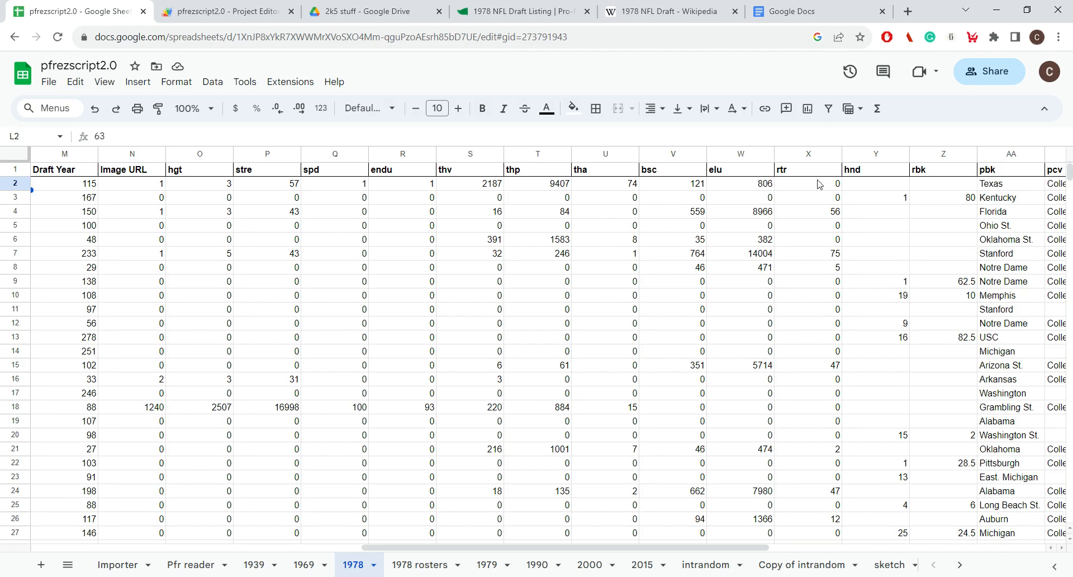
pyautogui.moveTo(435, 547); pyautogui.dragTo(168, 527)
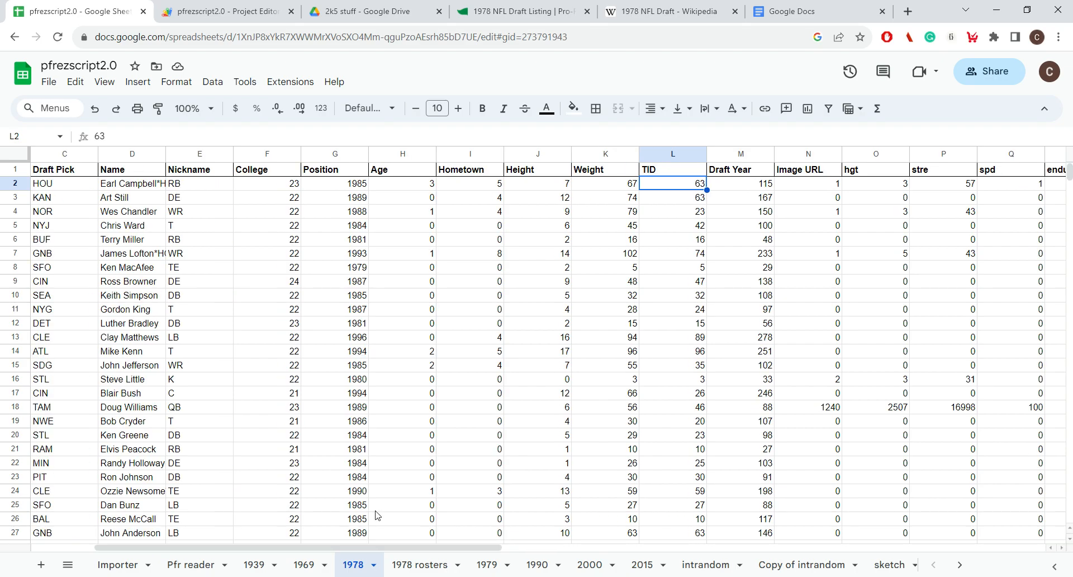
# Examine the 2000 sheet as a layout reference, including its Jersey #, Age, Weight, TID and Draft Year columns
pyautogui.click(614, 558)
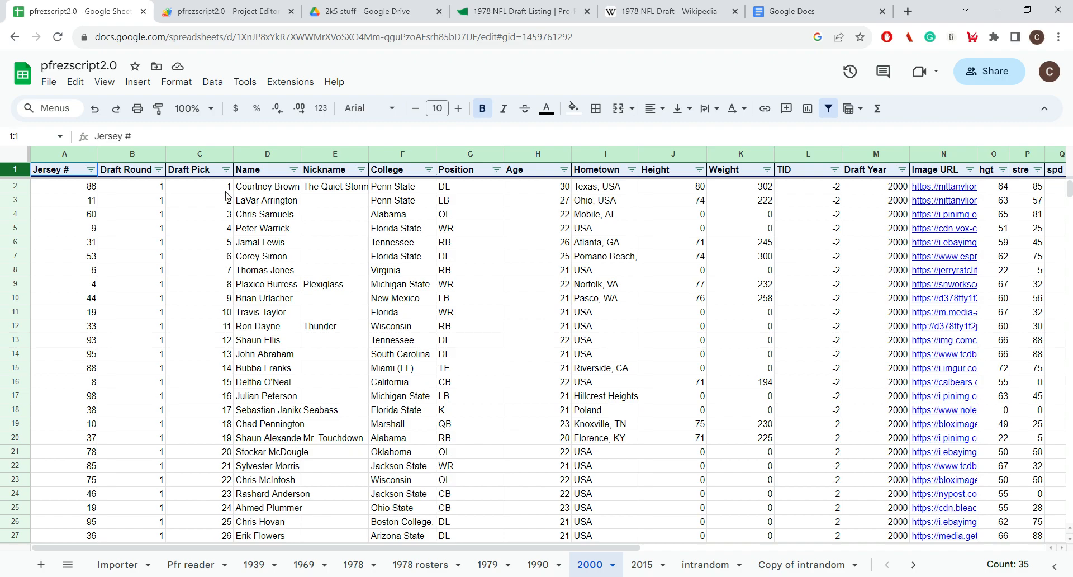
pyautogui.click(81, 194)
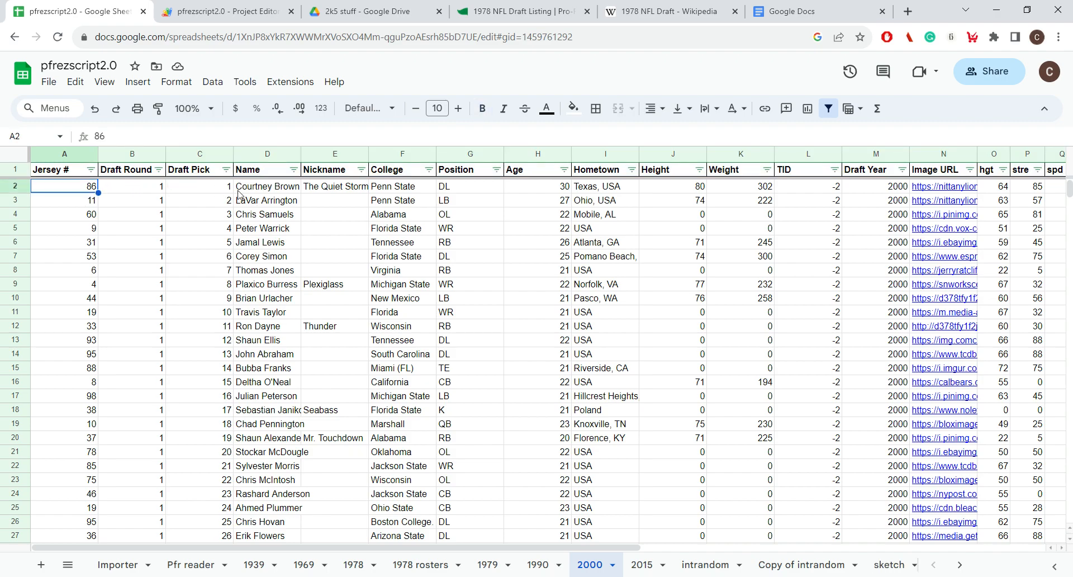
pyautogui.click(705, 188)
pyautogui.click(731, 201)
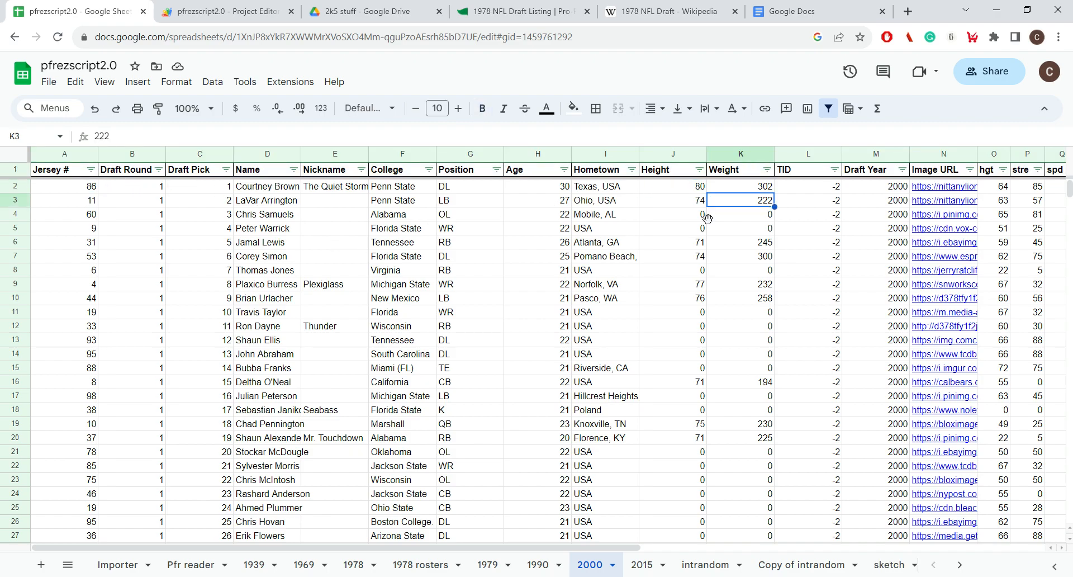
pyautogui.click(542, 192)
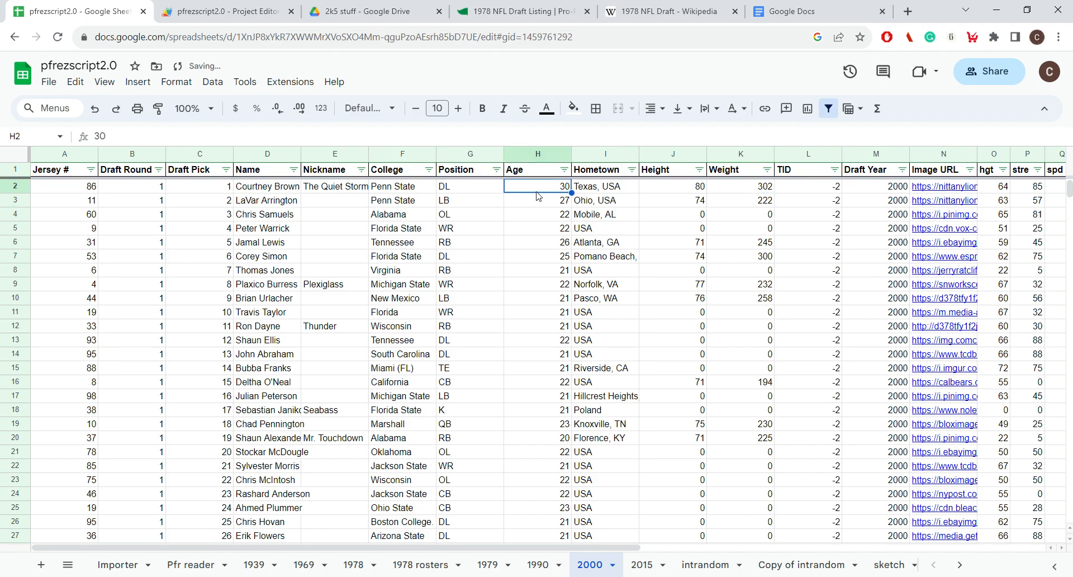
pyautogui.moveTo(579, 548); pyautogui.dragTo(879, 528)
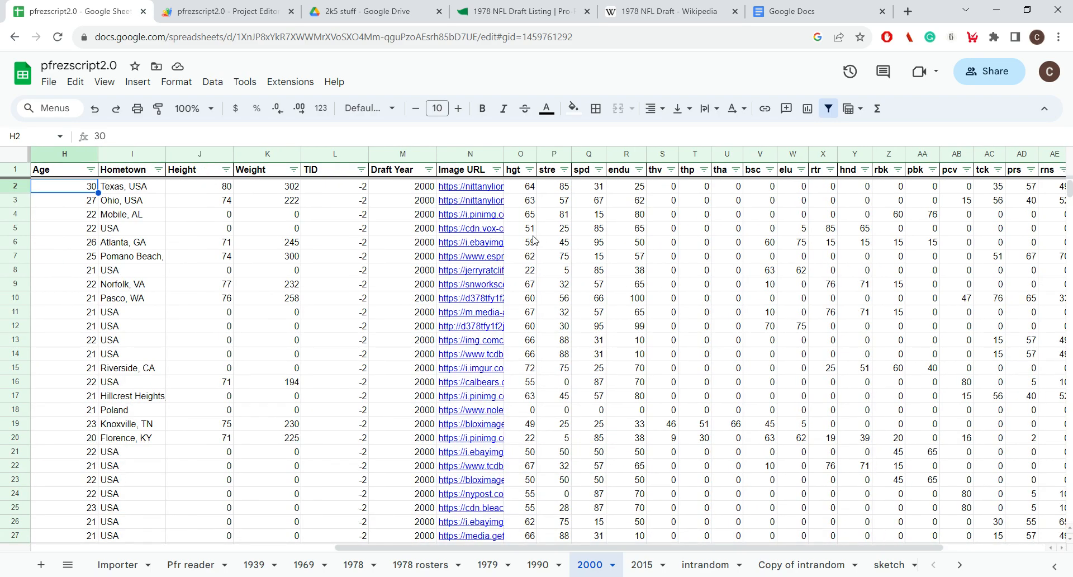
pyautogui.click(392, 190)
pyautogui.click(339, 188)
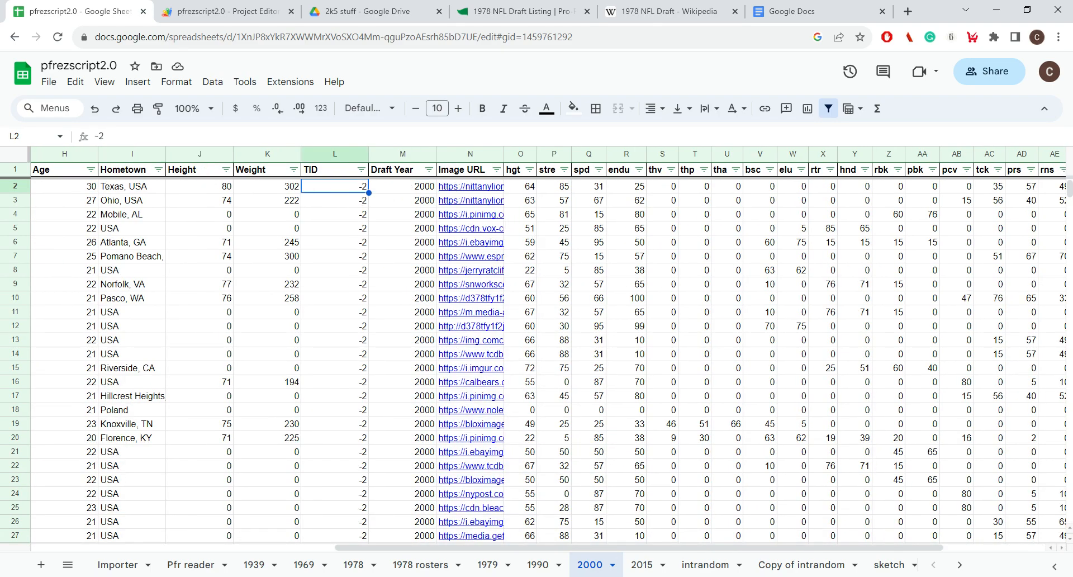
# Examine the rating columns of the 2000 sheet, from hgt through pac, down its player rows
pyautogui.moveTo(631, 550); pyautogui.dragTo(735, 550)
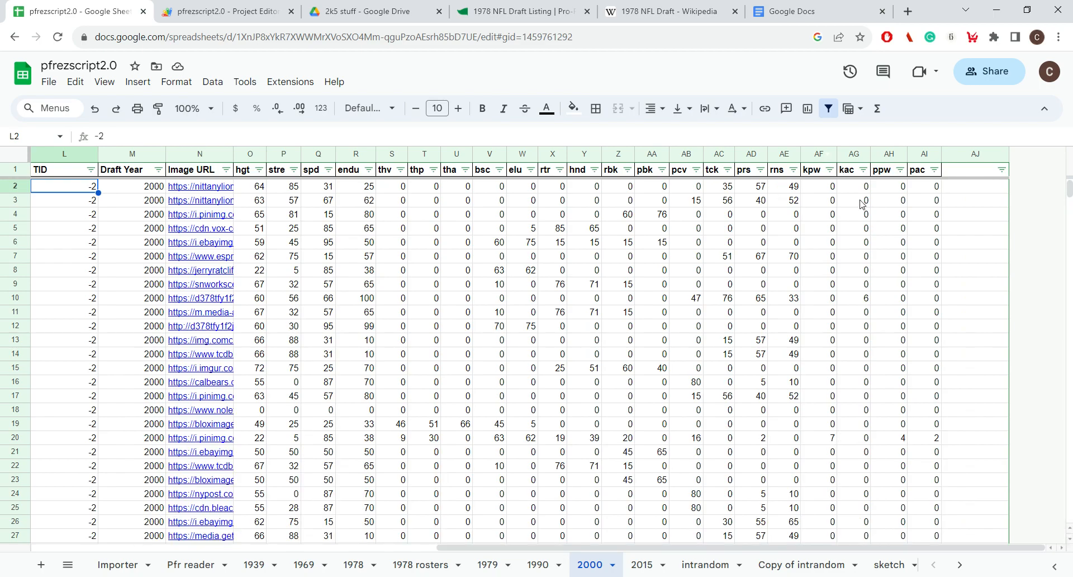
pyautogui.scroll(-5, 834, 269)
pyautogui.scroll(-20, 834, 269)
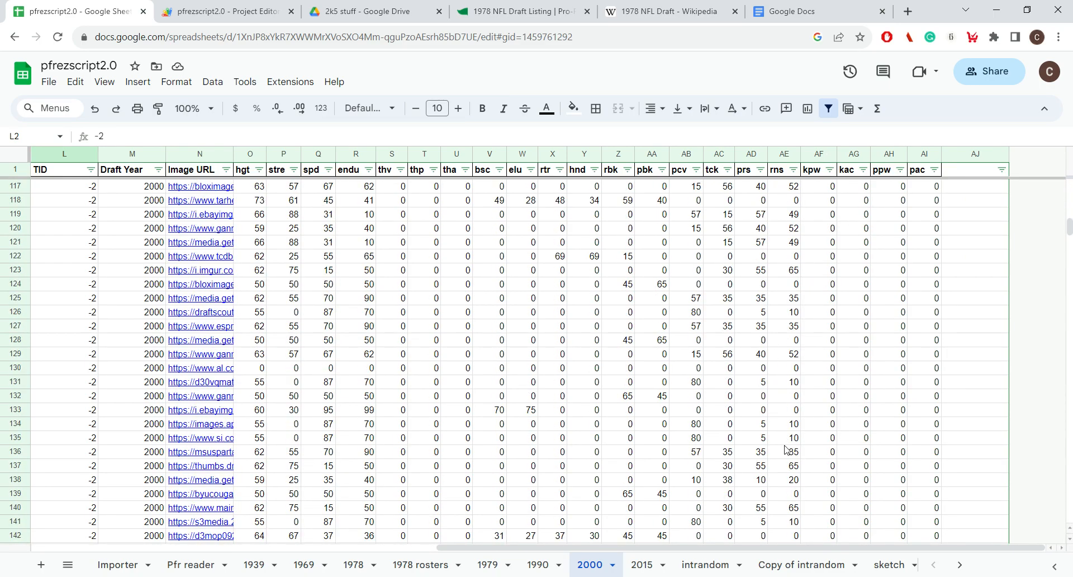
# Examine how the 2000 sheet lists its last drafted players and the undrafted players below them without round or pick
pyautogui.moveTo(807, 549); pyautogui.dragTo(193, 300)
pyautogui.scroll(-20, 311, 285)
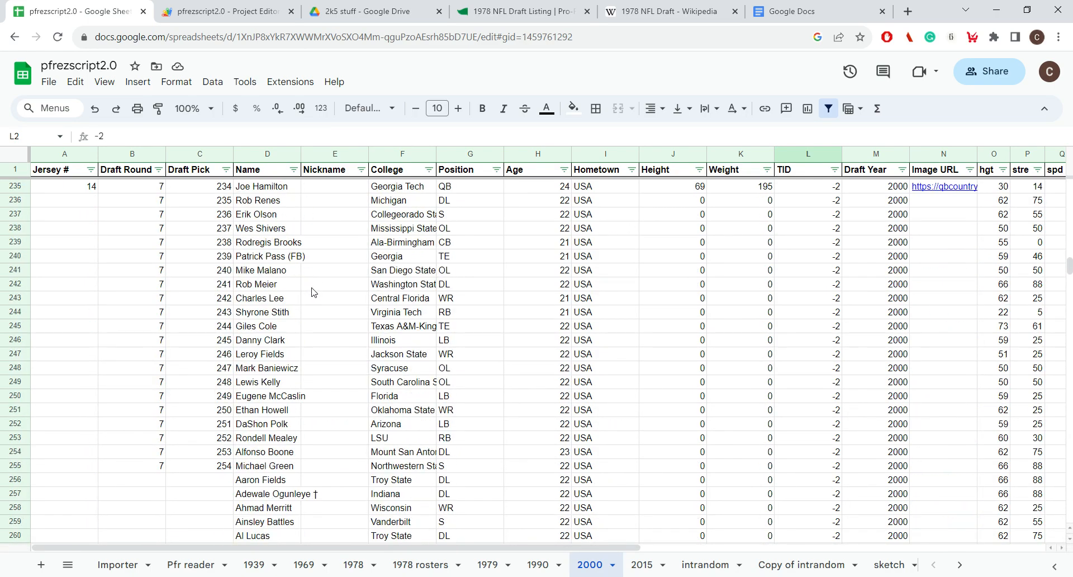
pyautogui.scroll(3, 302, 280)
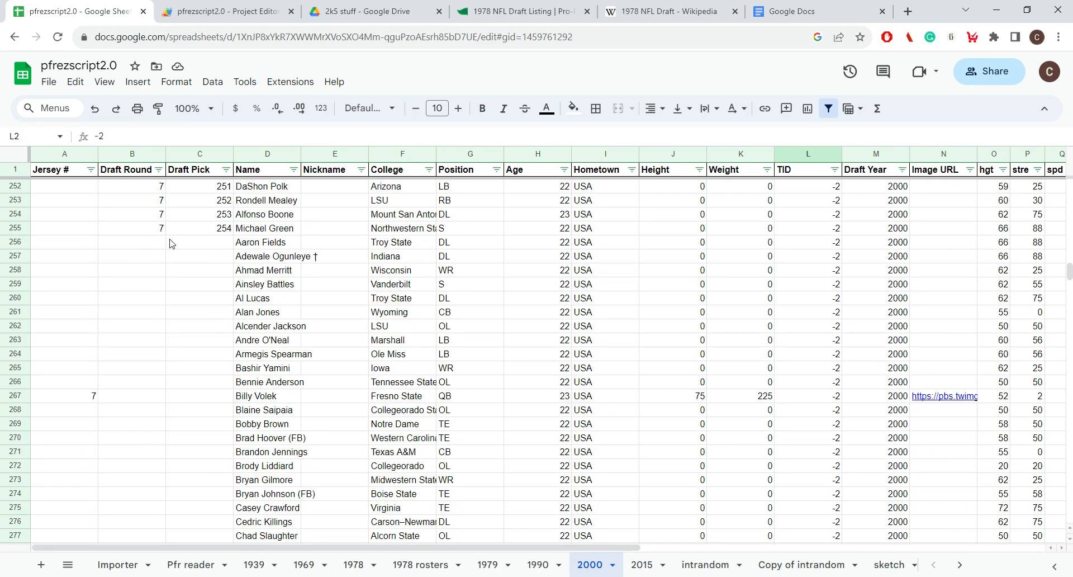
pyautogui.scroll(-20, 279, 261)
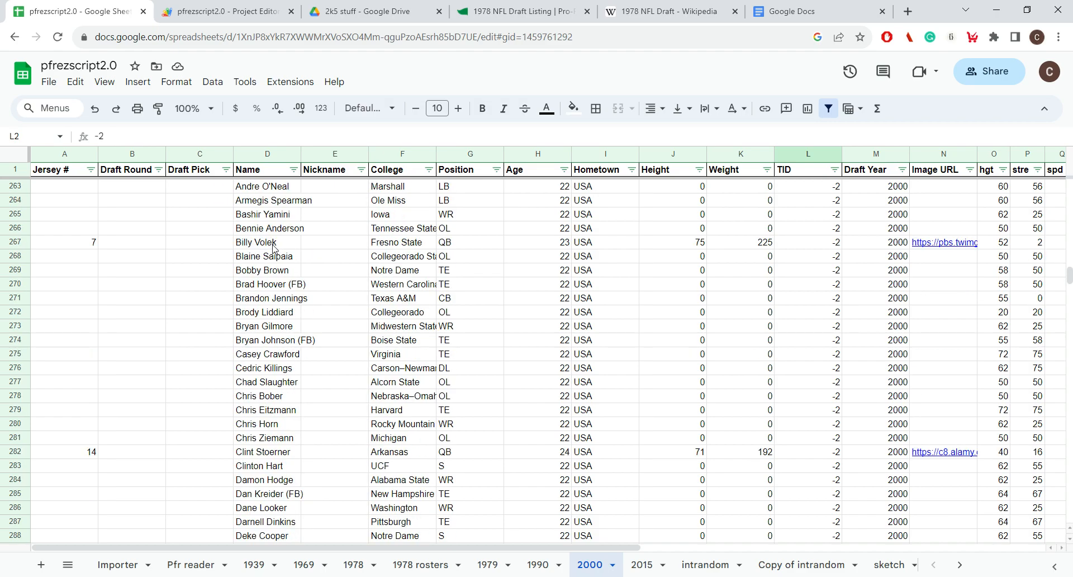
pyautogui.scroll(-5, 272, 333)
pyautogui.scroll(20, 280, 330)
pyautogui.scroll(8, 292, 318)
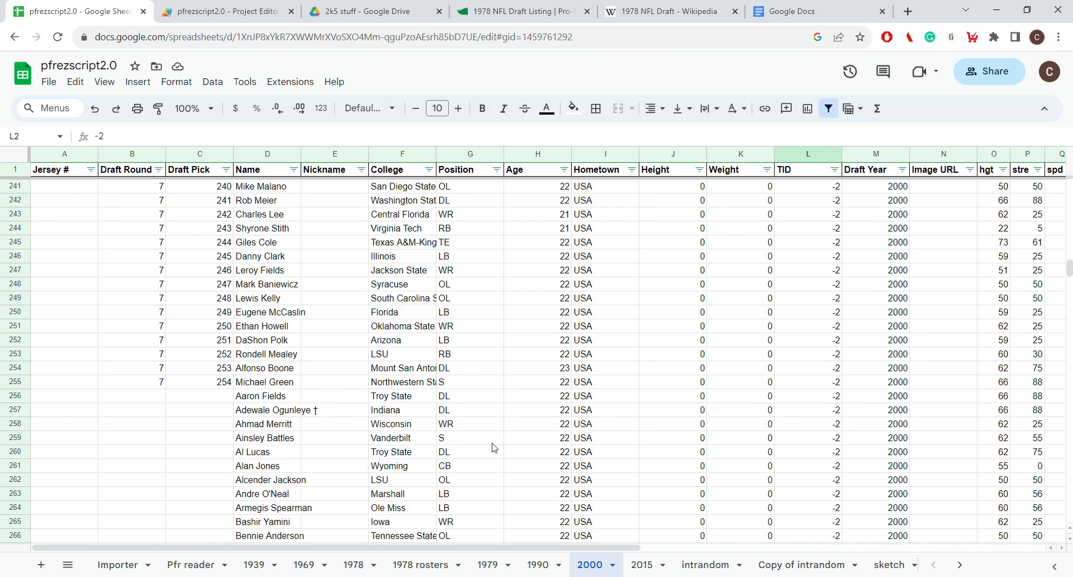
pyautogui.scroll(20, 530, 411)
pyautogui.scroll(20, 525, 414)
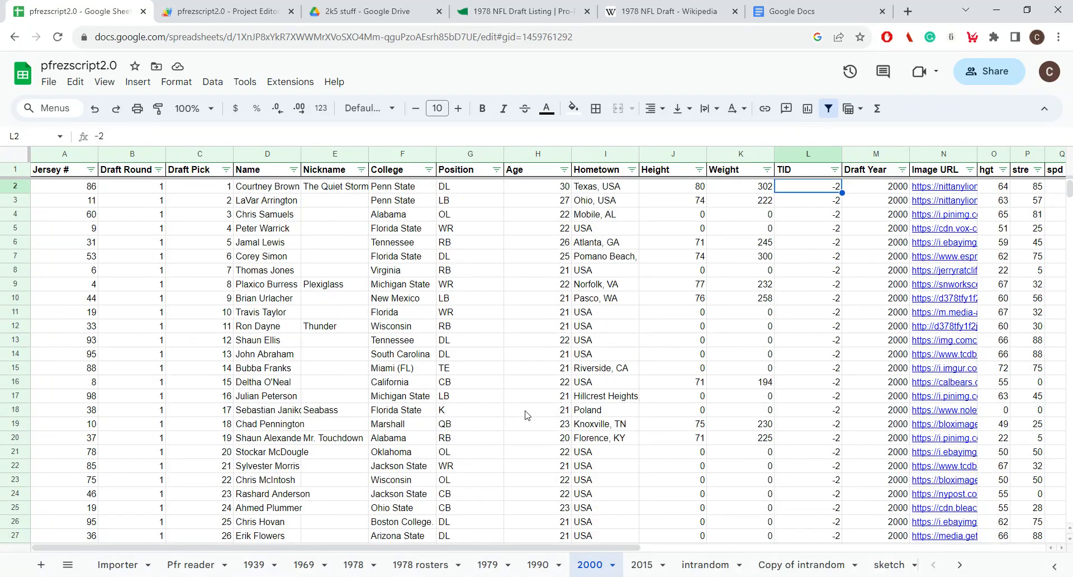
# Return to the 1978 sheet and open the exportplayers.gs file in the spreadsheet's Apps Script project
pyautogui.click(354, 564)
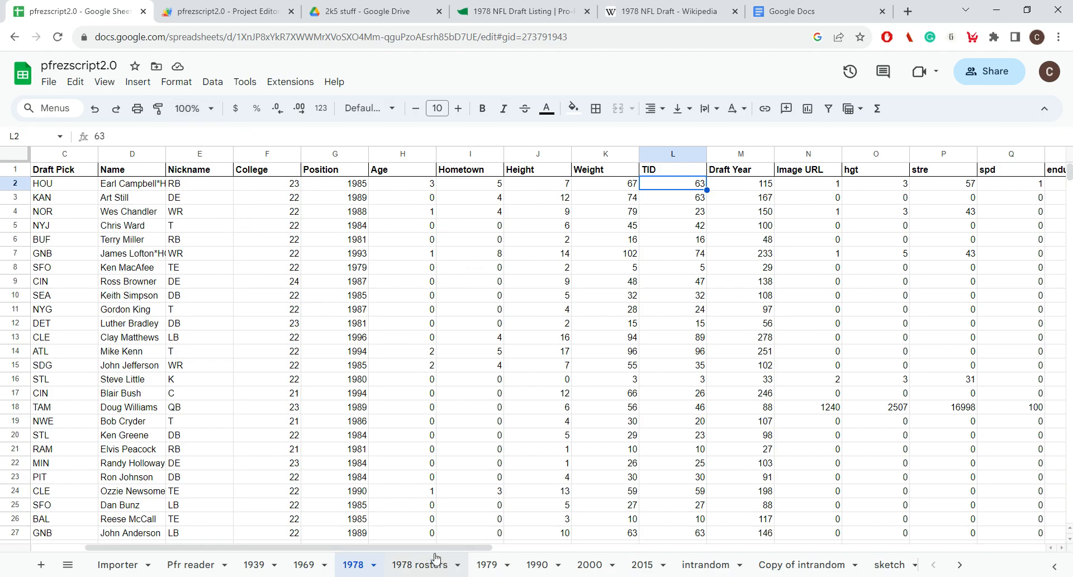
pyautogui.moveTo(432, 548); pyautogui.dragTo(180, 552)
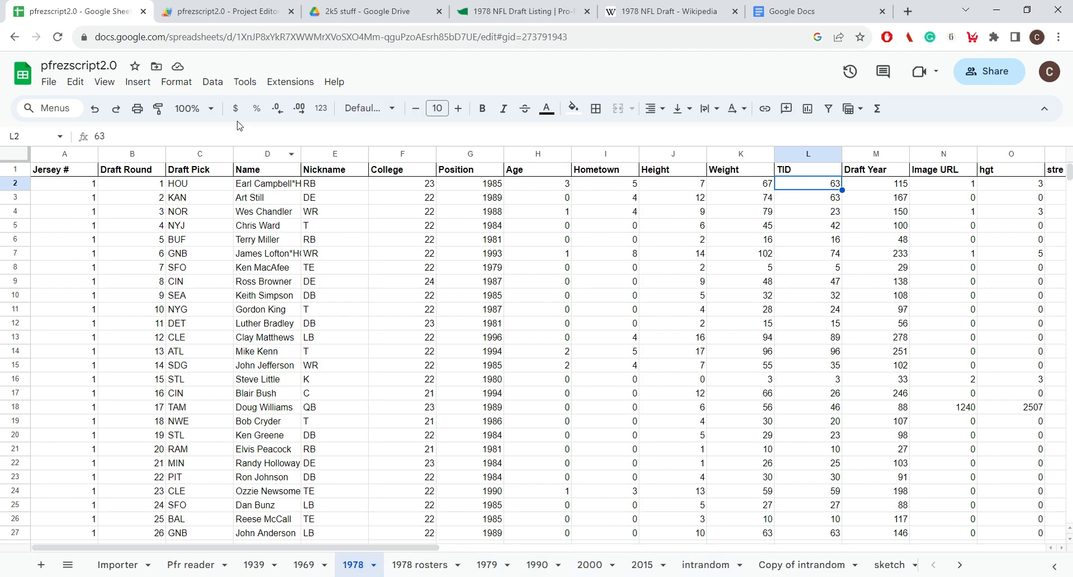
pyautogui.click(281, 89)
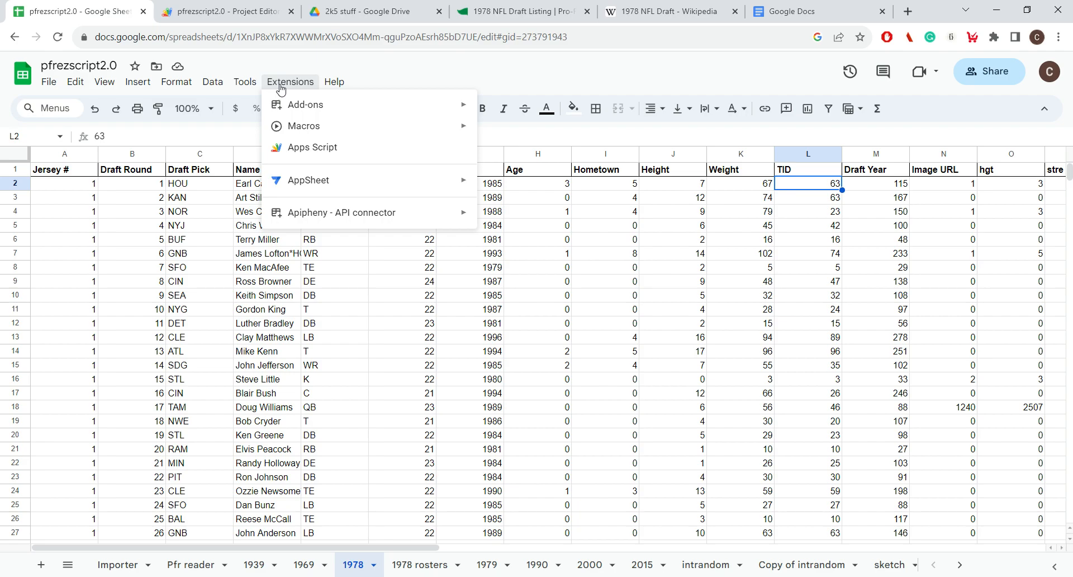
pyautogui.click(312, 148)
pyautogui.hotkey('ctrl', 'a')
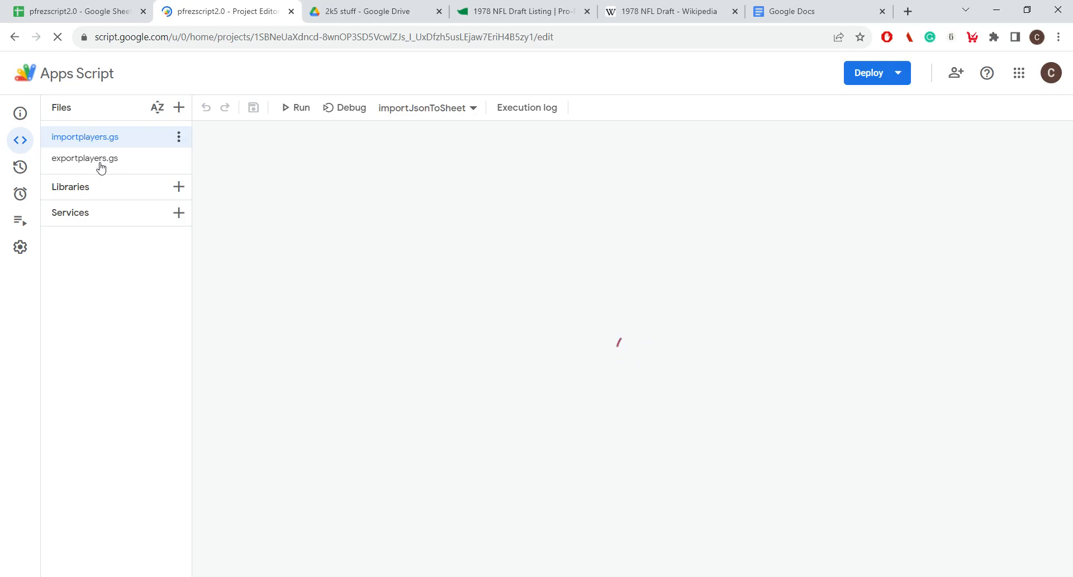
pyautogui.click(100, 161)
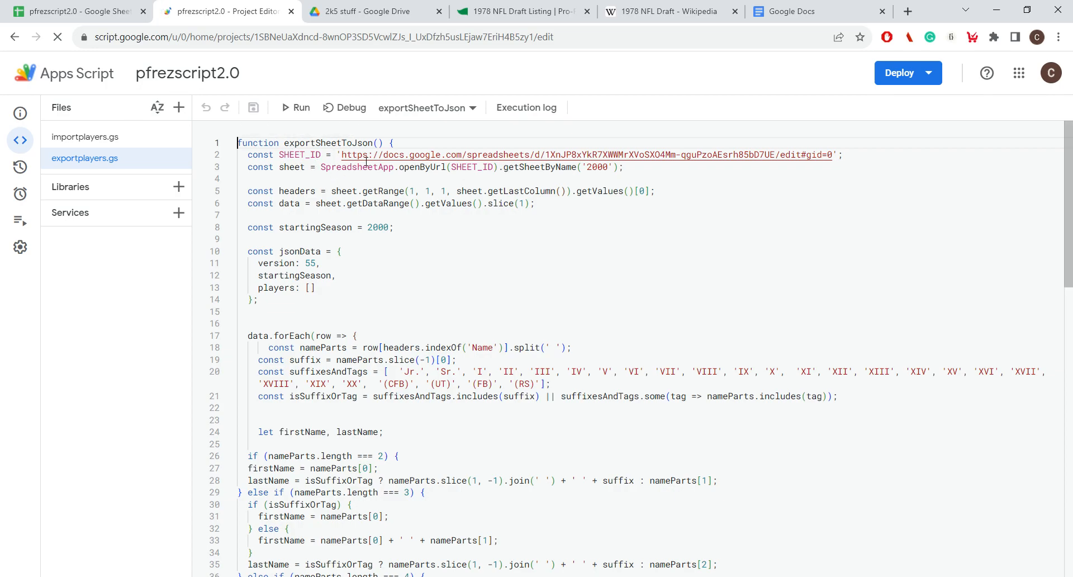
# Compare the SHEET_ID address in the export script with the spreadsheet's own web address
pyautogui.moveTo(342, 155); pyautogui.dragTo(910, 161)
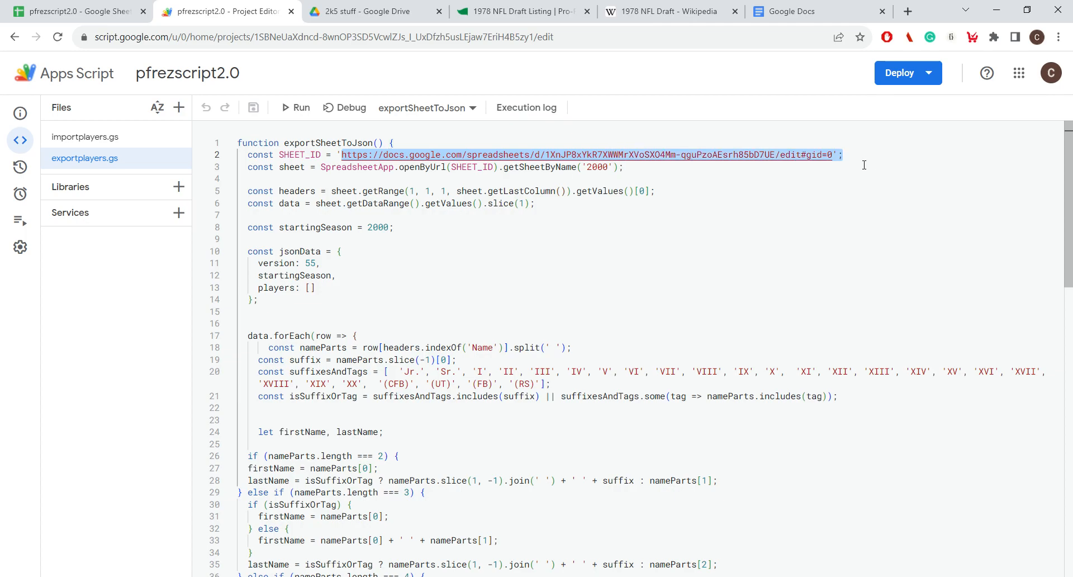
pyautogui.click(84, 11)
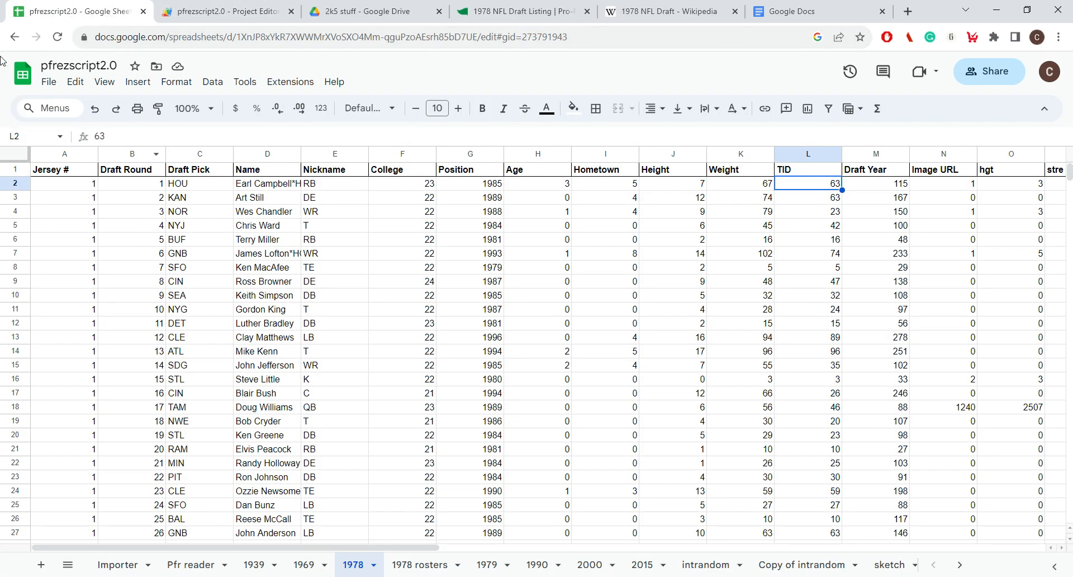
pyautogui.click(212, 11)
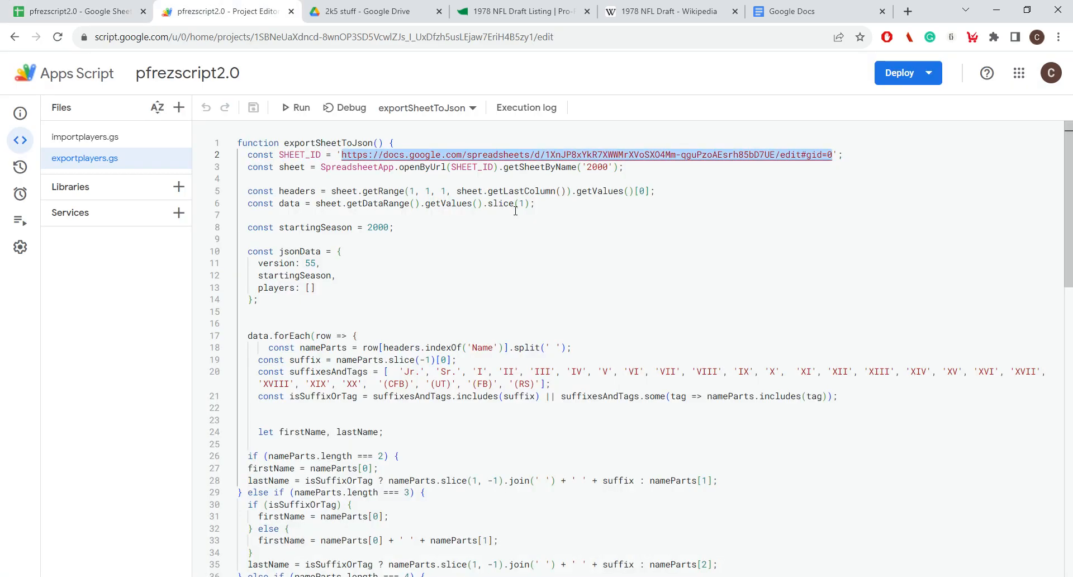
# Check the sheet name passed to getSheetByName in the export script against the spreadsheet's 2000 sheet
pyautogui.click(353, 169)
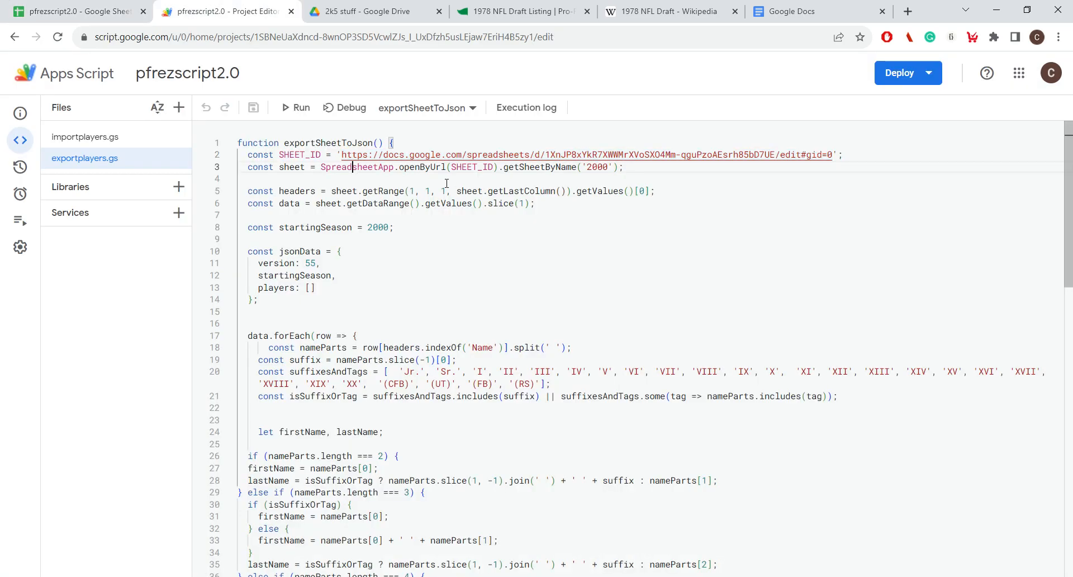
pyautogui.click(612, 173)
pyautogui.click(78, 11)
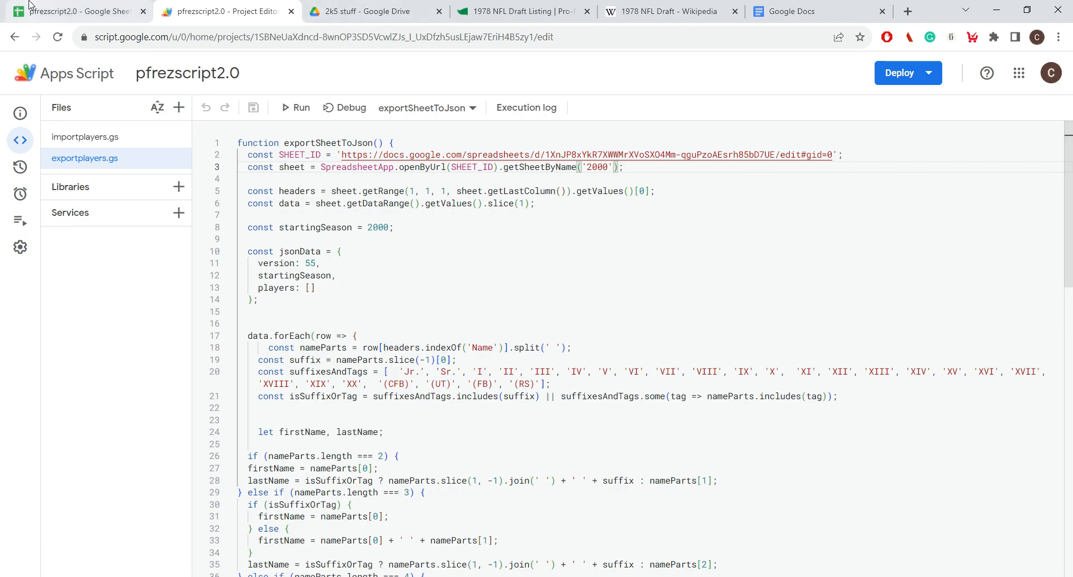
pyautogui.moveTo(422, 553); pyautogui.dragTo(328, 543)
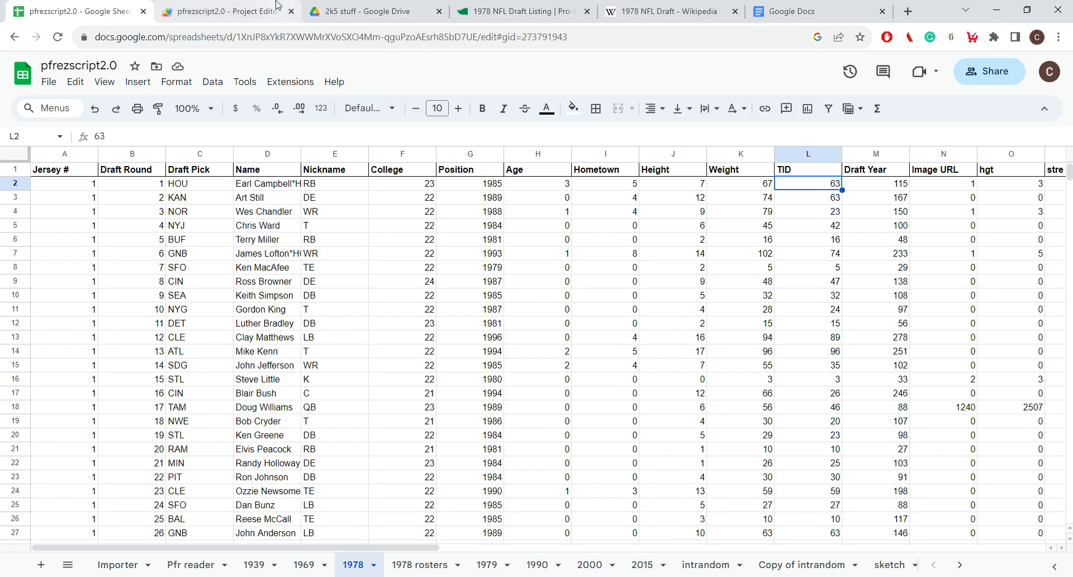
pyautogui.click(587, 565)
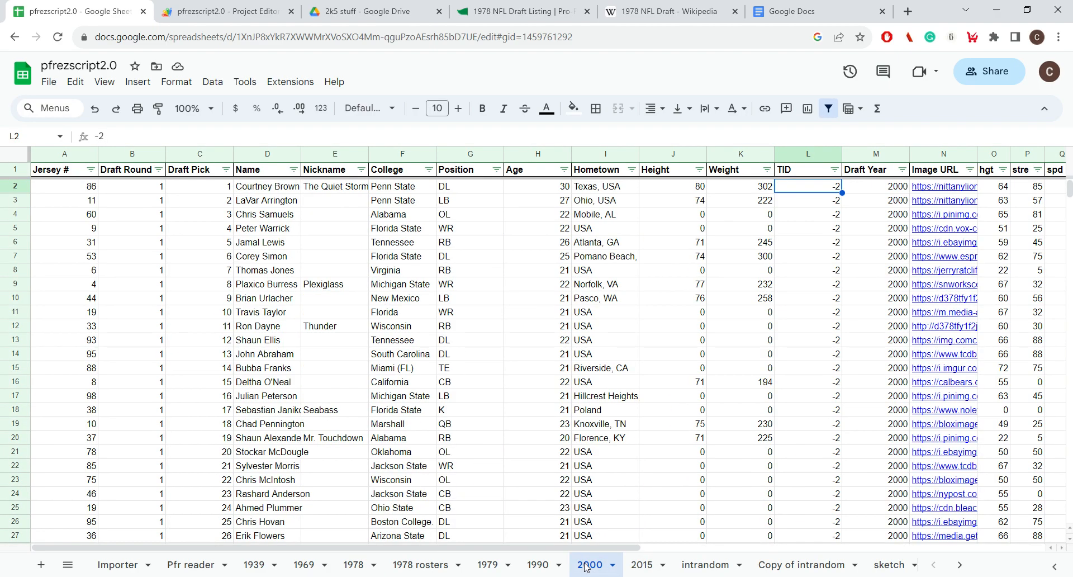
pyautogui.click(263, 11)
pyautogui.press('Left')
pyautogui.press('Left')
pyautogui.press('Left')
pyautogui.press('Left')
pyautogui.press('Left')
pyautogui.press('Left')
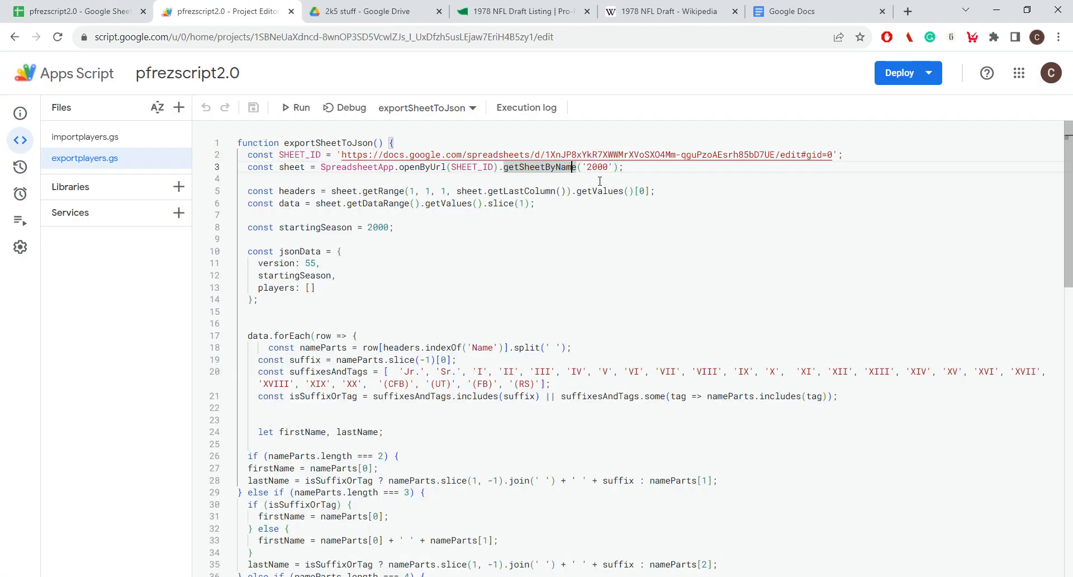
pyautogui.click(596, 168)
pyautogui.doubleClick(595, 168)
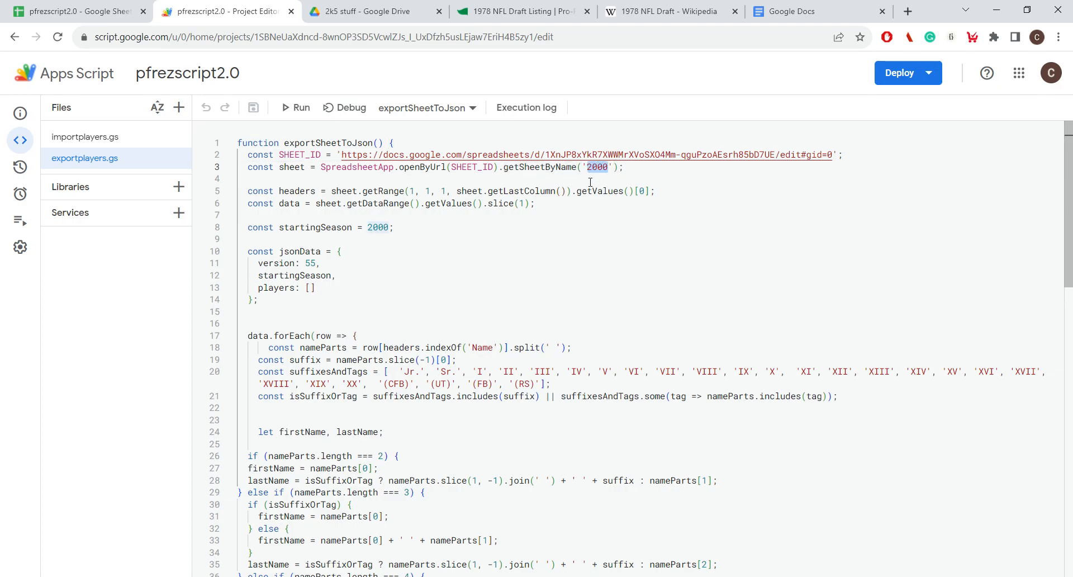
# Inspect the startingSeason year and the jsonData block in the export script
pyautogui.click(467, 228)
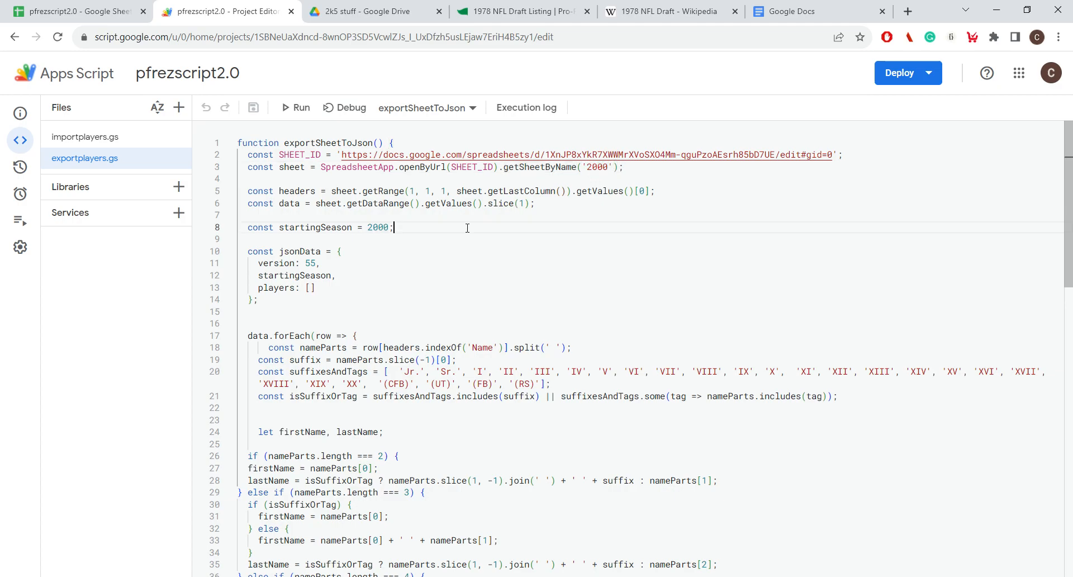
pyautogui.doubleClick(376, 231)
pyautogui.click(384, 258)
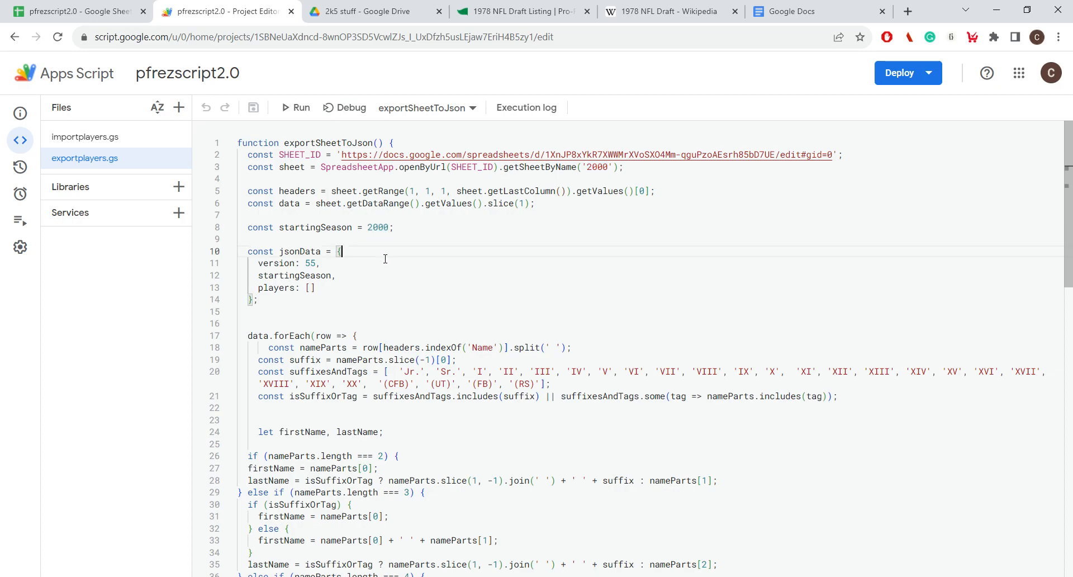
pyautogui.moveTo(391, 234); pyautogui.dragTo(370, 234)
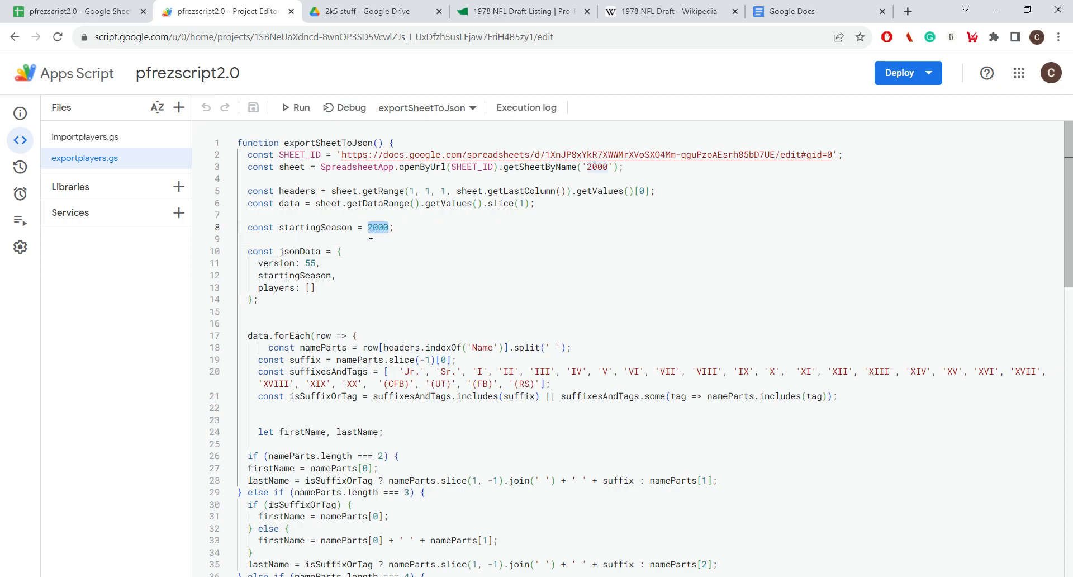
pyautogui.click(341, 274)
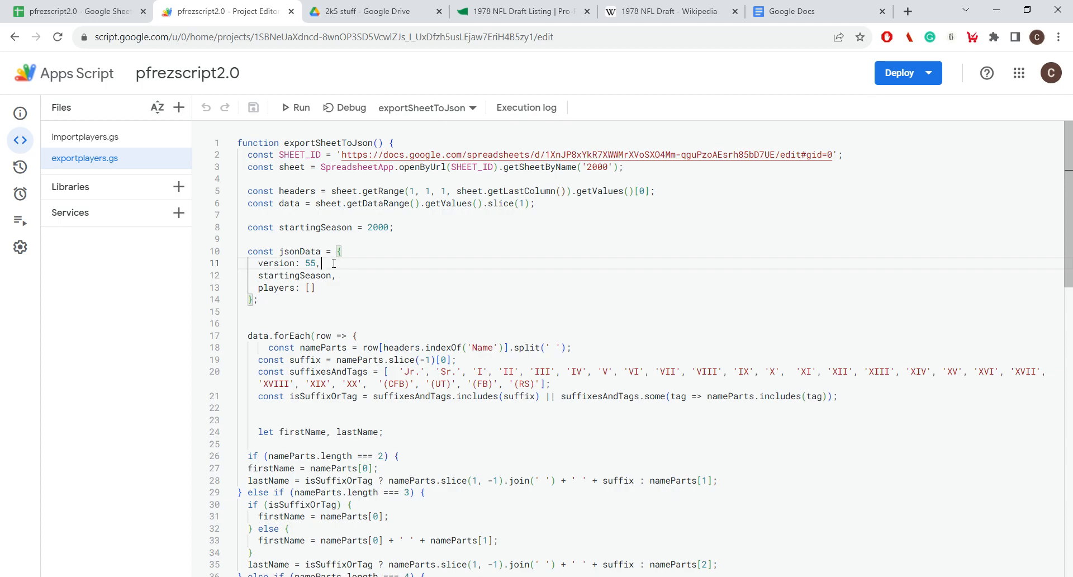
# Compare the folder ID in the script's getFolderById call with the address of the 2k5 stuff folder in Google Drive
pyautogui.scroll(-10, 289, 262)
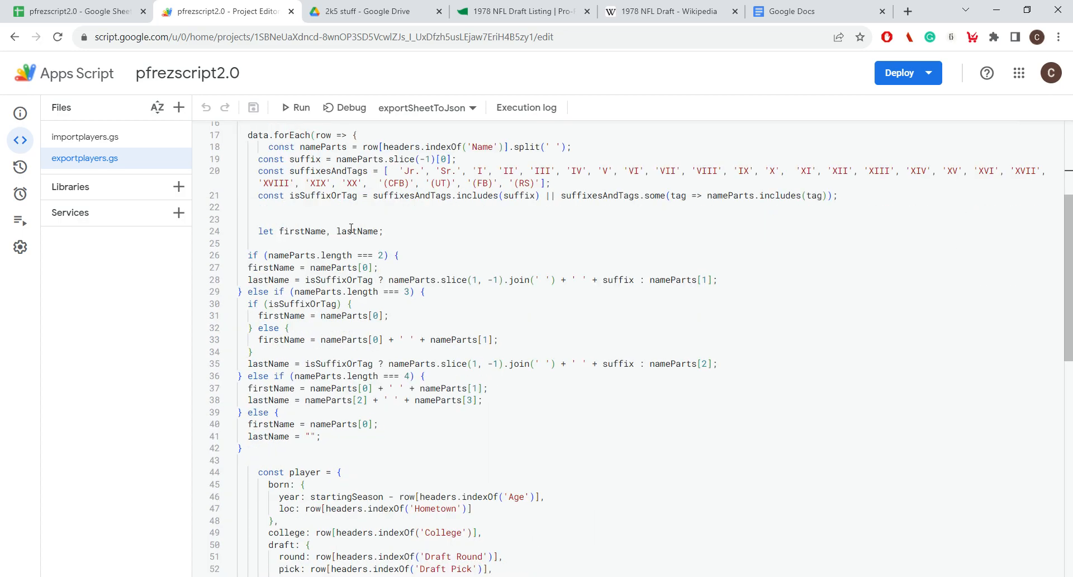
pyautogui.scroll(-5, 354, 244)
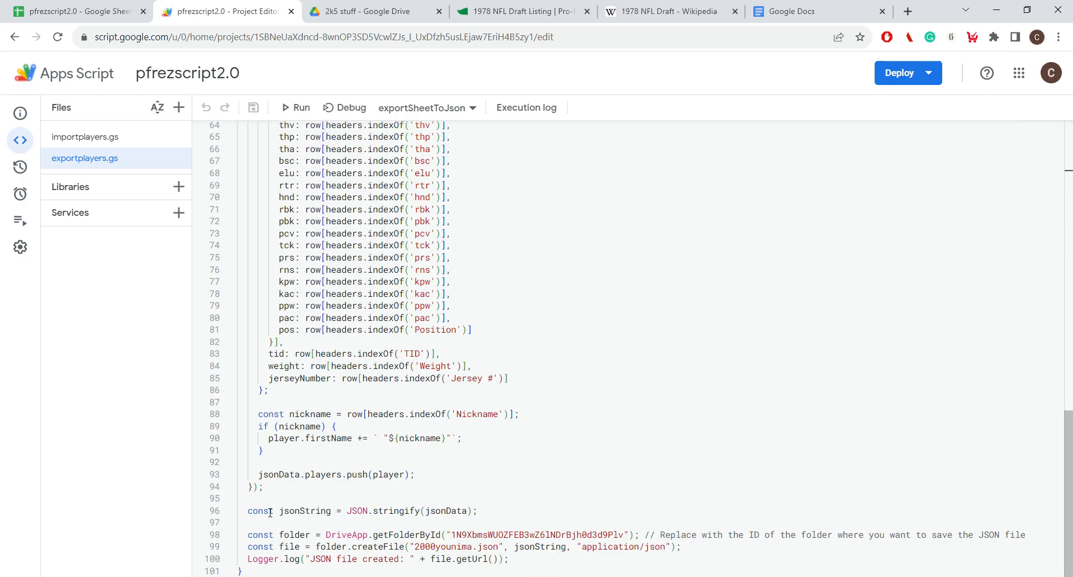
pyautogui.moveTo(451, 535); pyautogui.dragTo(629, 537)
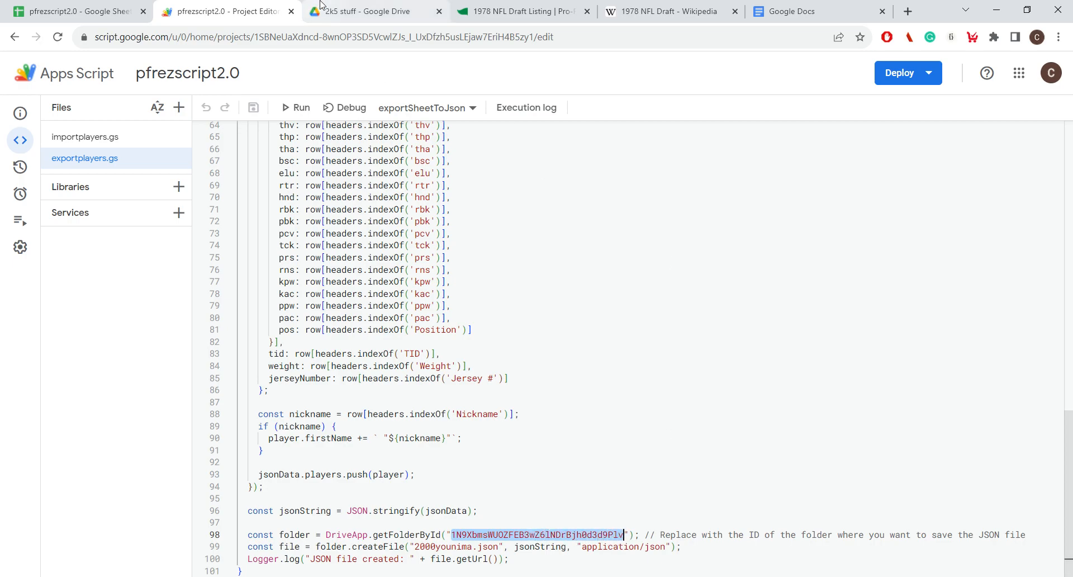
pyautogui.click(346, 16)
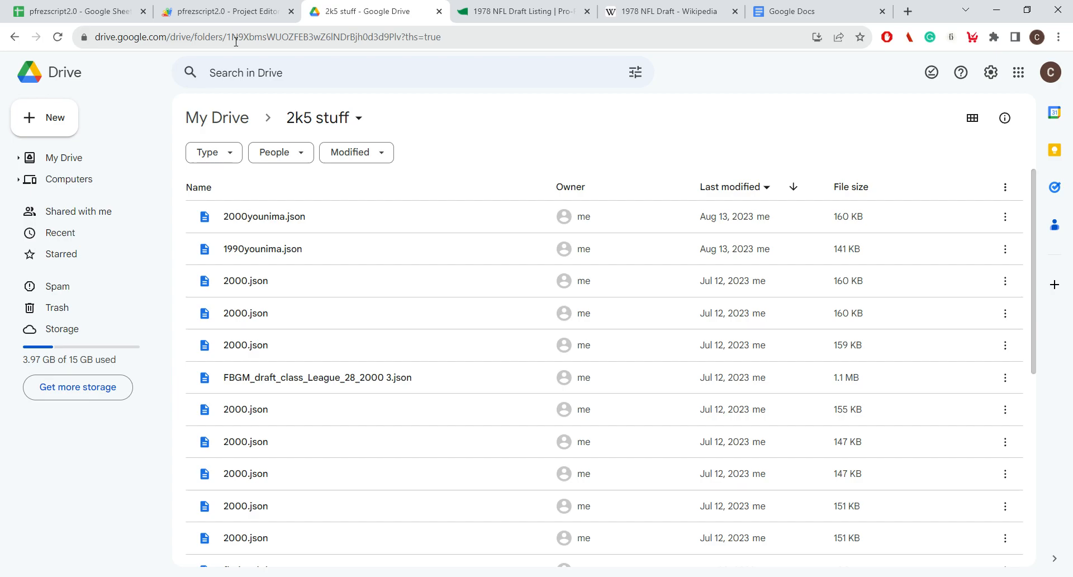
pyautogui.moveTo(228, 38); pyautogui.dragTo(486, 47)
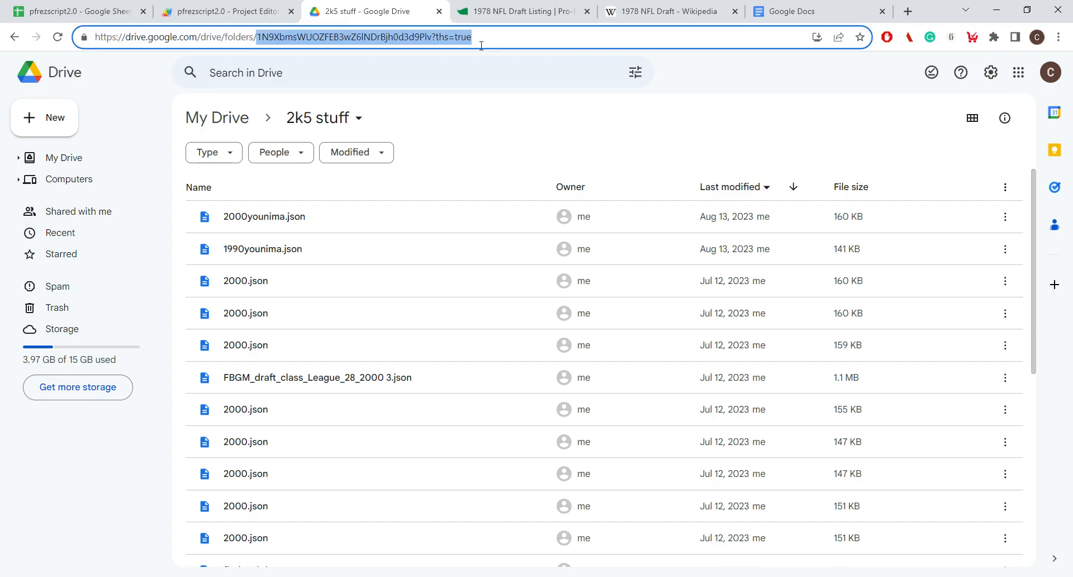
pyautogui.click(183, 5)
pyautogui.click(339, 7)
pyautogui.moveTo(427, 44); pyautogui.dragTo(264, 47)
pyautogui.click(253, 11)
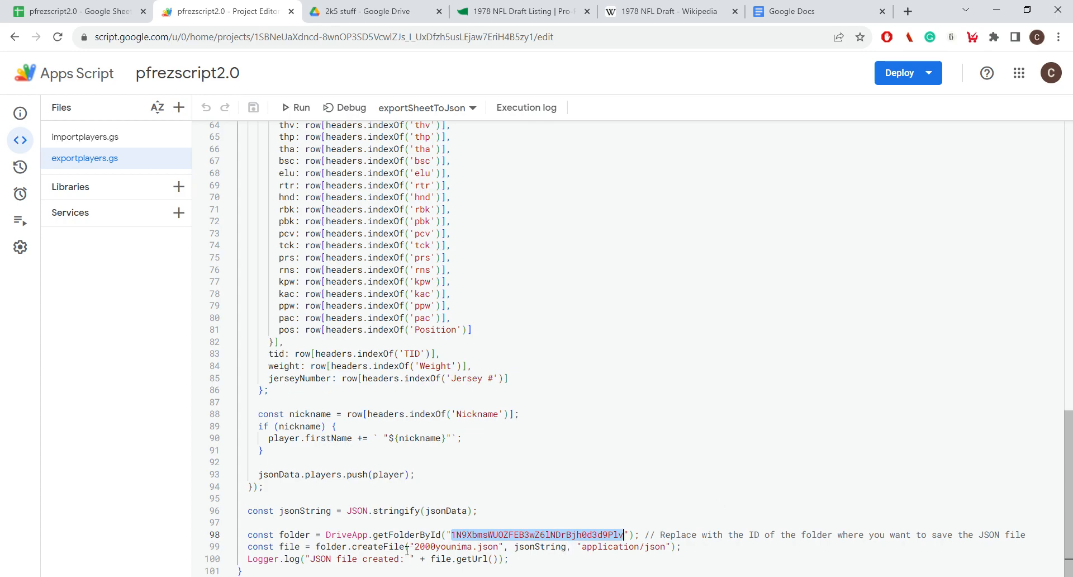
# Change the output file name in the export script's createFile call to tutorial.json
pyautogui.click(305, 551)
pyautogui.click(432, 549)
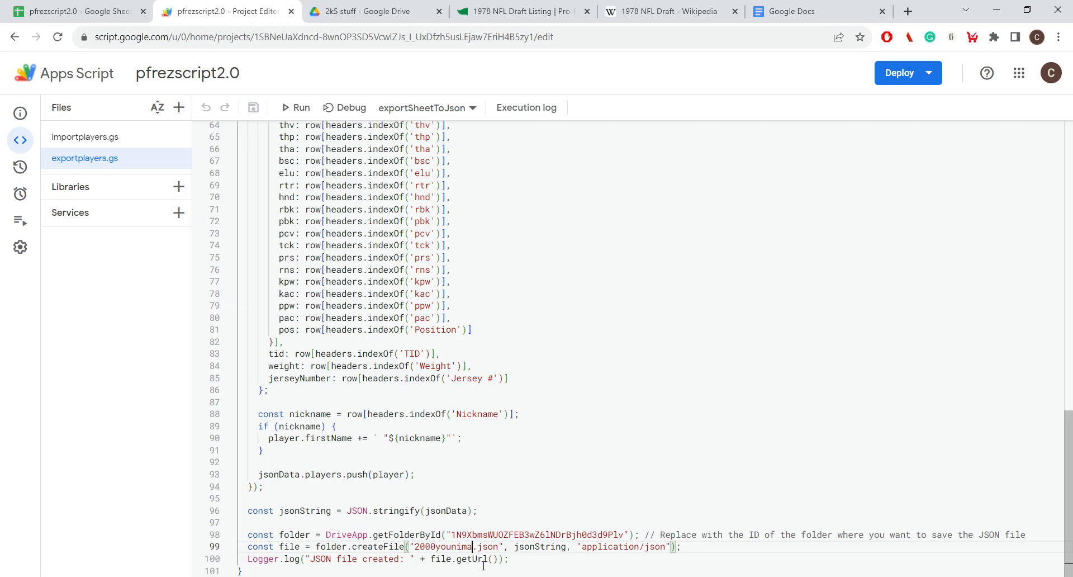
pyautogui.press('BackSpace')
pyautogui.press('BackSpace')
pyautogui.press('BackSpace')
pyautogui.press('BackSpace')
pyautogui.press('BackSpace')
pyautogui.press('BackSpace')
pyautogui.press('BackSpace')
pyautogui.press('BackSpace')
pyautogui.press('BackSpace')
pyautogui.press('BackSpace')
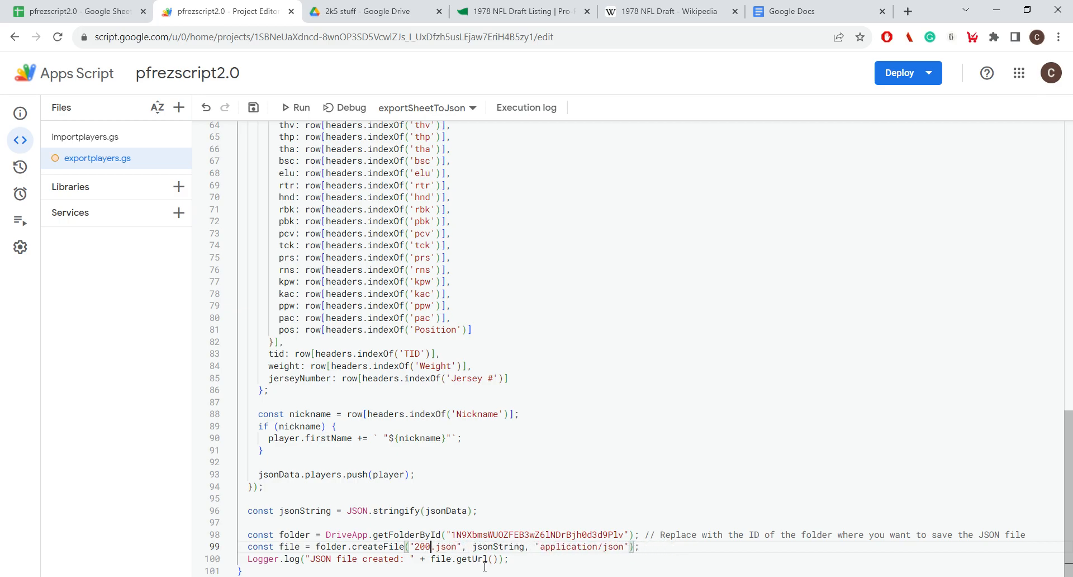
pyautogui.press('BackSpace')
pyautogui.write('tutorial')
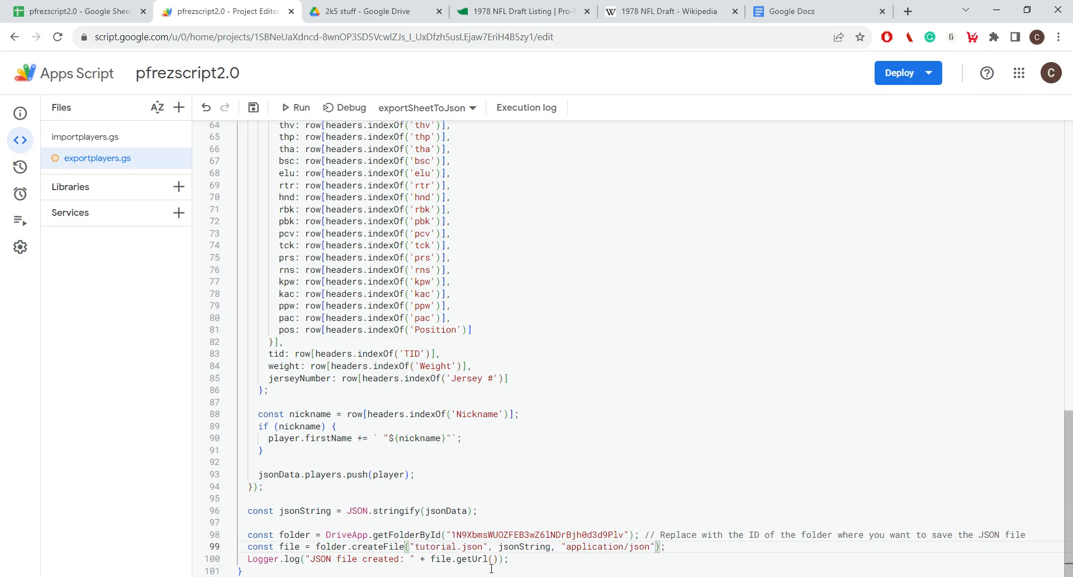
pyautogui.click(556, 559)
pyautogui.scroll(15, 559, 558)
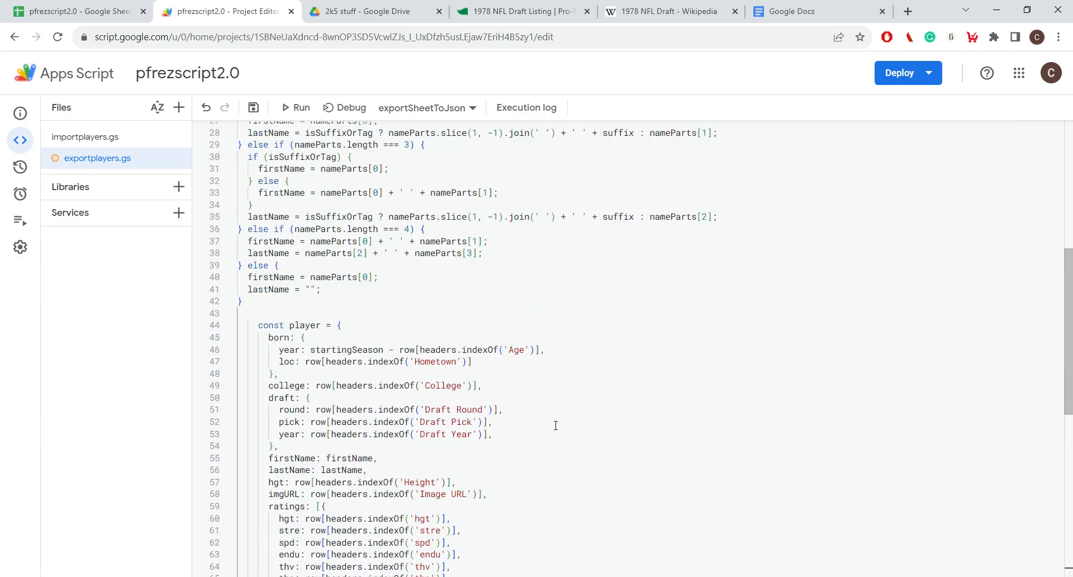
# Save the export script and run exportSheetToJson to create the JSON file
pyautogui.click(254, 109)
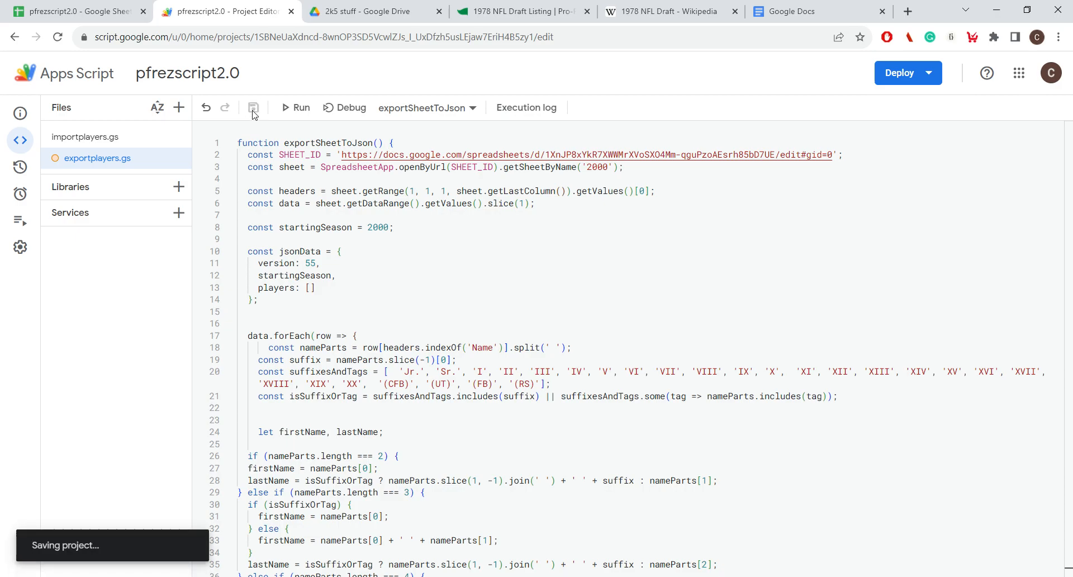
pyautogui.click(300, 108)
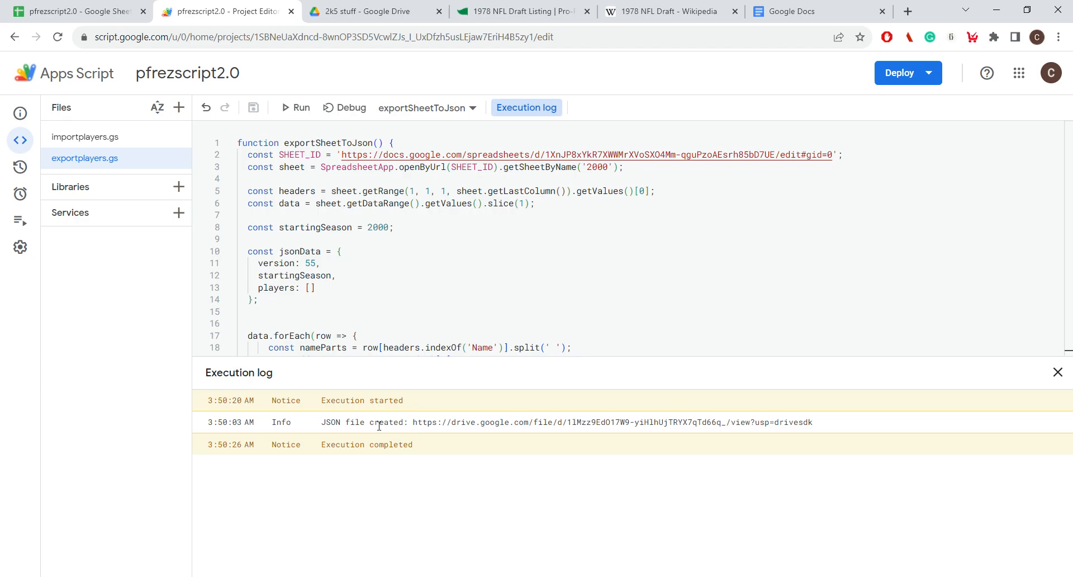
pyautogui.moveTo(305, 404); pyautogui.dragTo(404, 444)
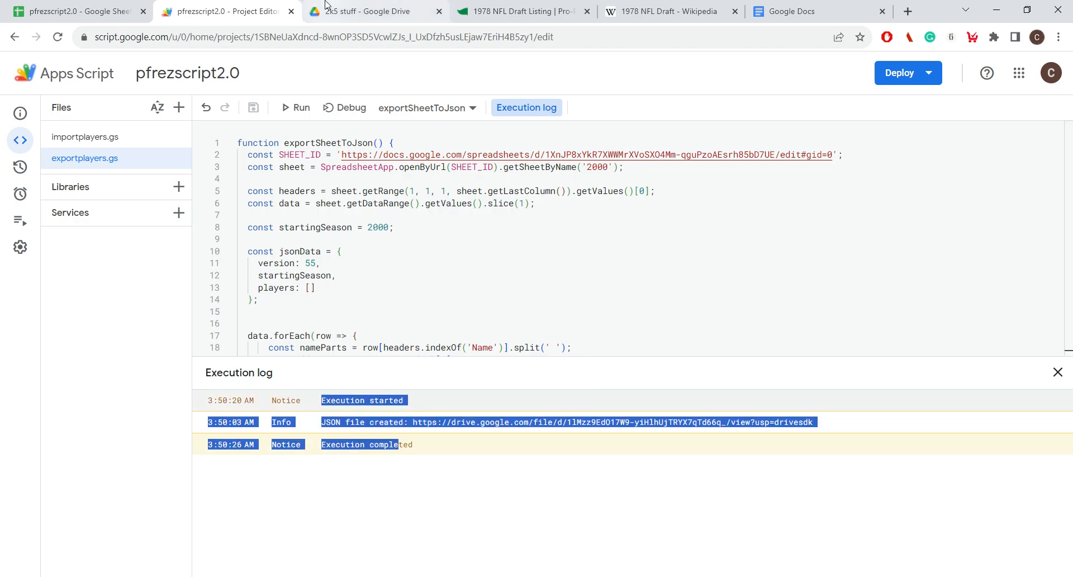
# Check the execution log's JSON file entry against the contents of the 2k5 stuff folder in Google Drive
pyautogui.click(354, 6)
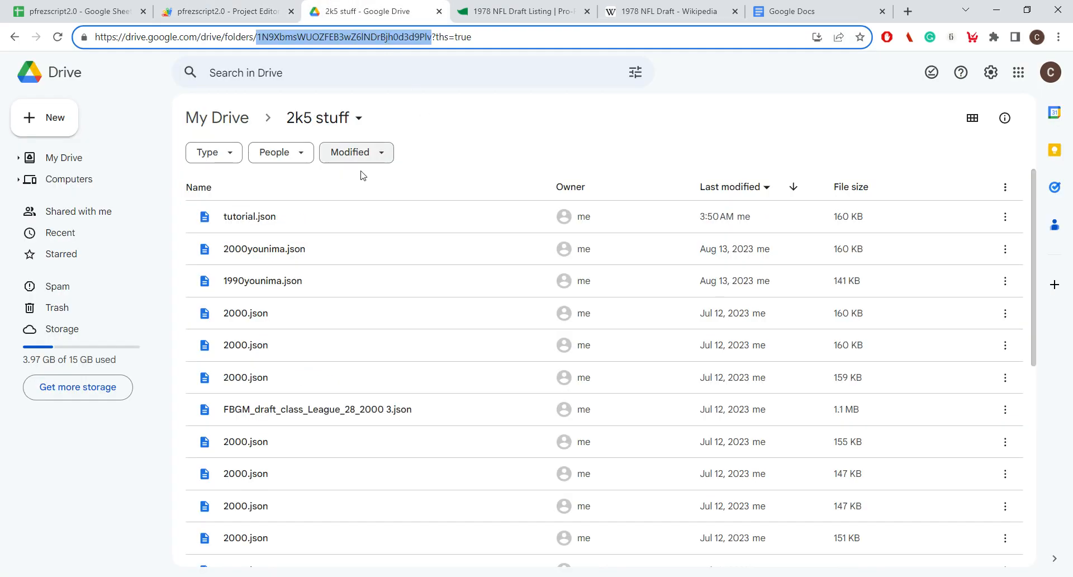
pyautogui.click(204, 5)
pyautogui.click(280, 420)
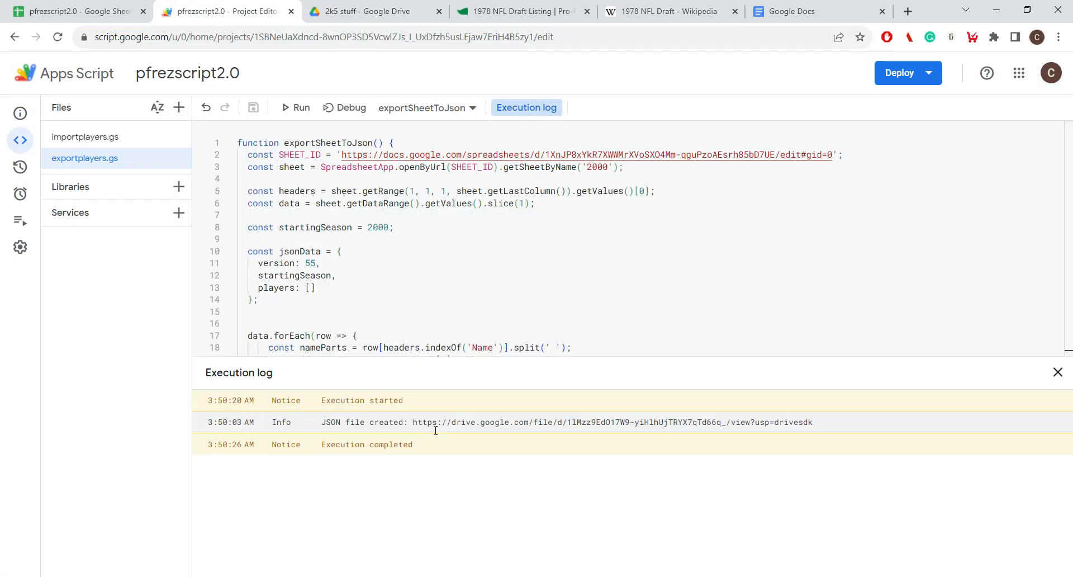
pyautogui.moveTo(307, 415); pyautogui.dragTo(864, 419)
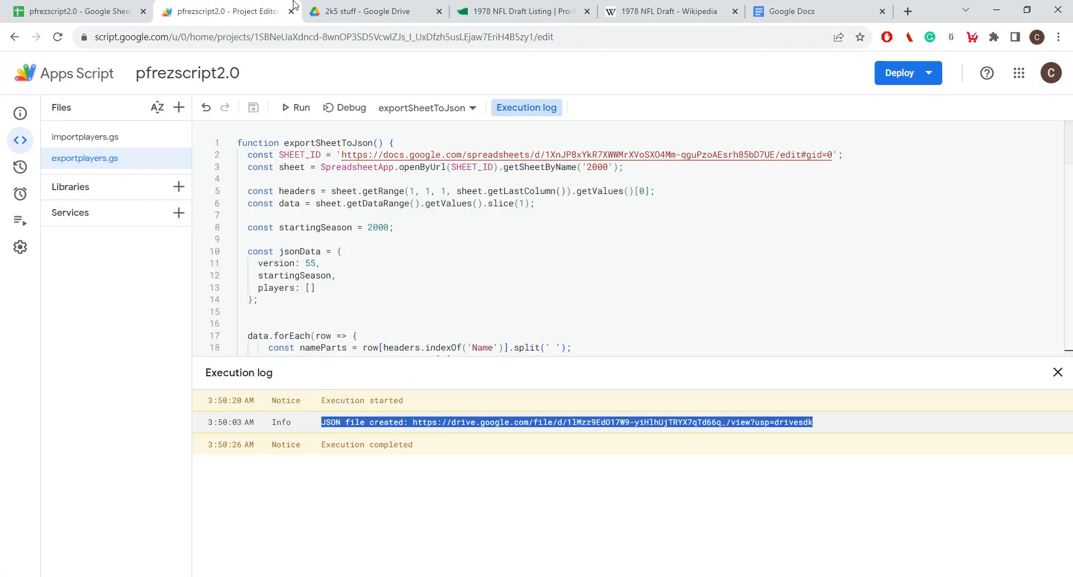
pyautogui.click(369, 11)
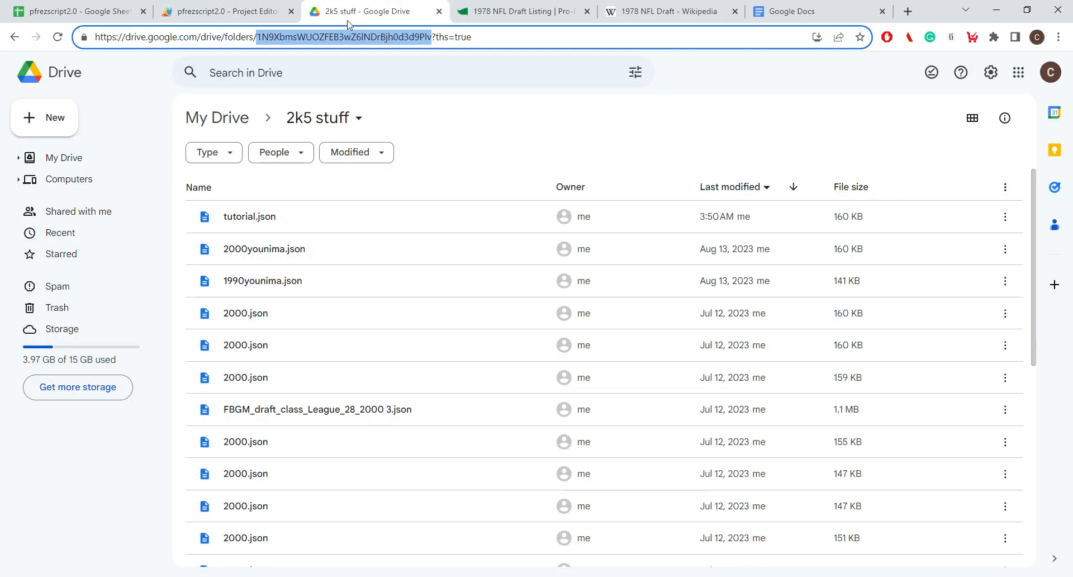
# Open tutorial.json in the 2k5 stuff folder and inspect the exported player data
pyautogui.click(264, 222)
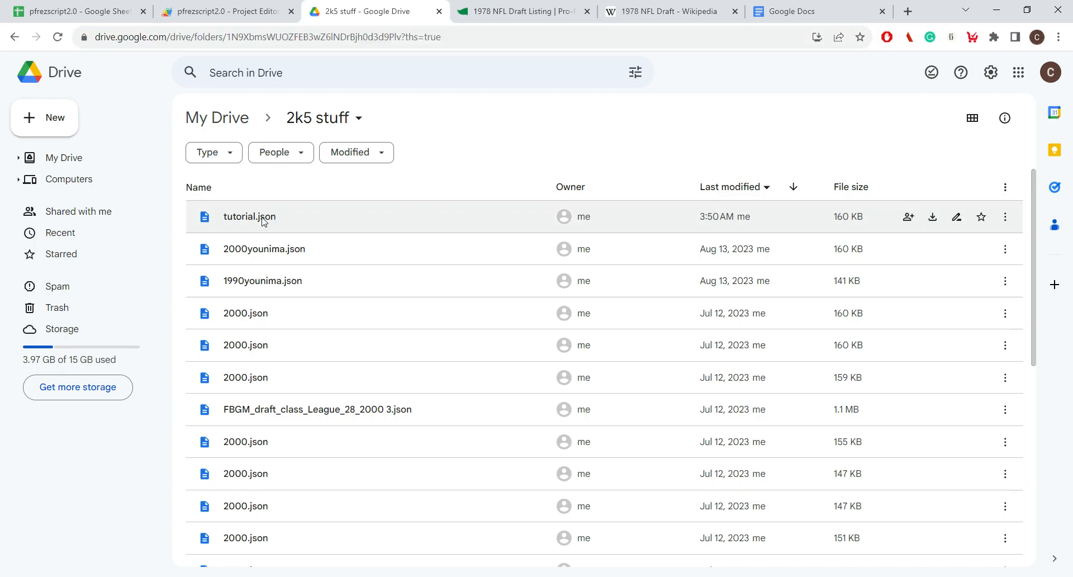
pyautogui.doubleClick(263, 221)
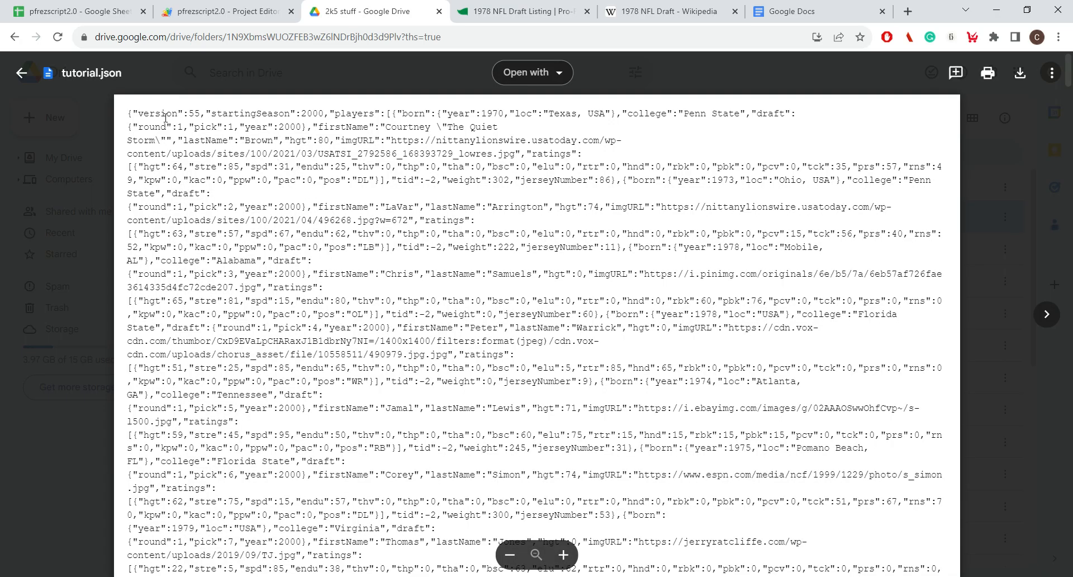
pyautogui.moveTo(247, 147); pyautogui.dragTo(660, 329)
pyautogui.scroll(-6, 660, 329)
pyautogui.scroll(6, 629, 302)
pyautogui.click(639, 129)
pyautogui.click(1053, 74)
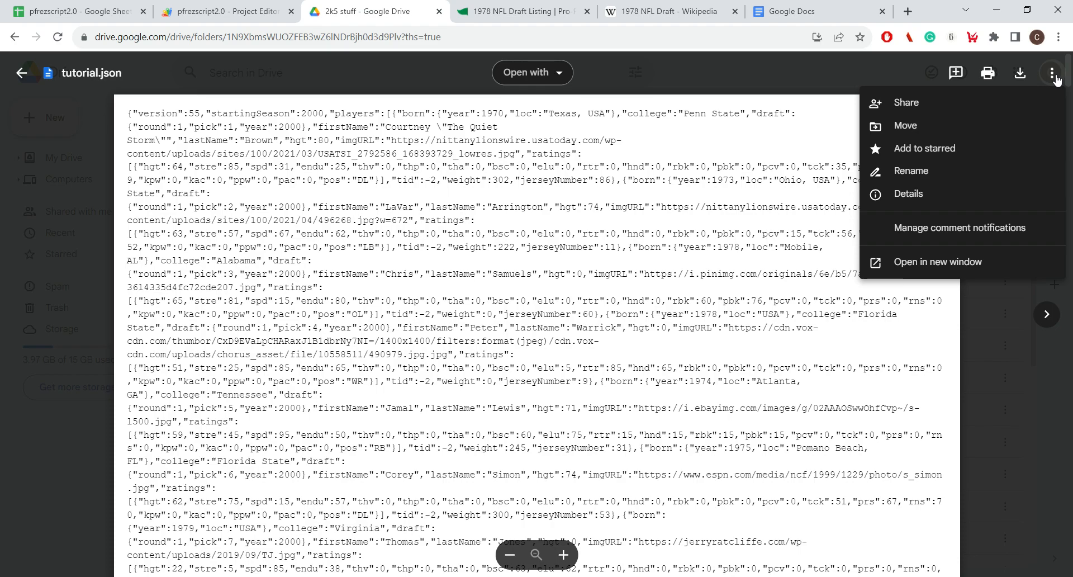
pyautogui.click(857, 79)
pyautogui.click(528, 81)
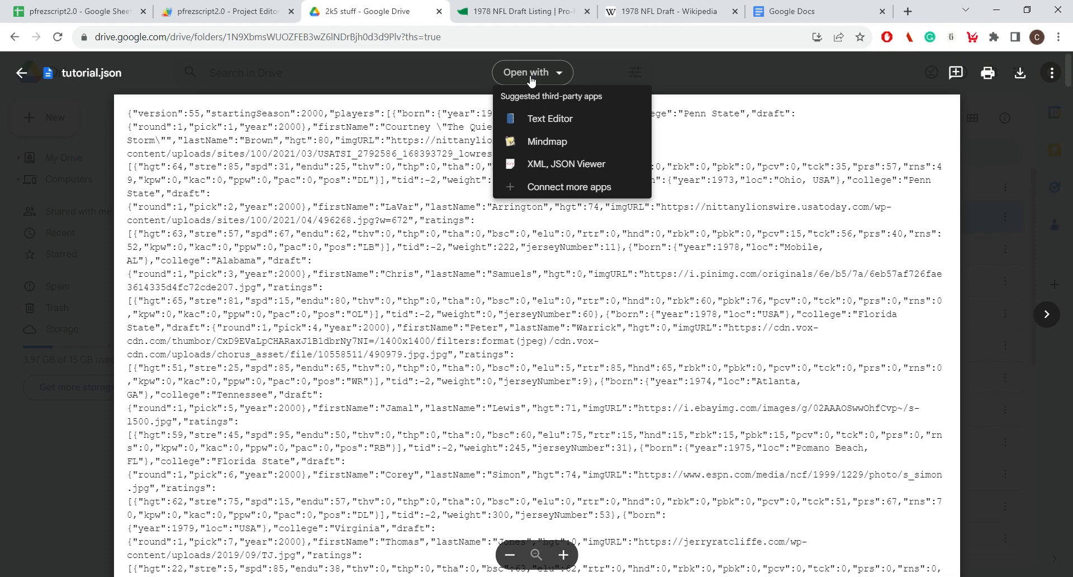
pyautogui.click(1034, 159)
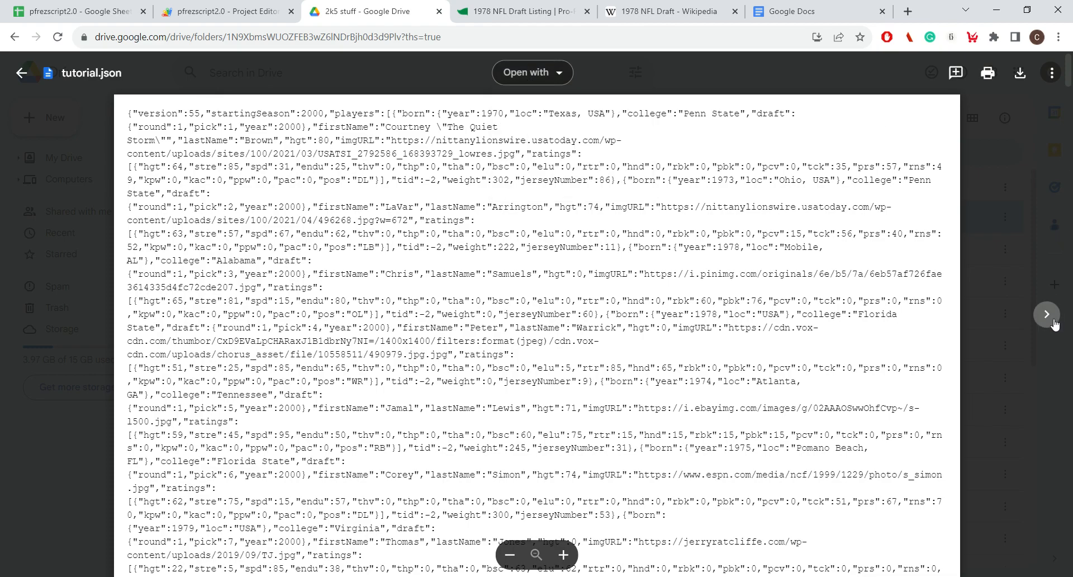
# Close the file preview and download tutorial.json from the 2k5 stuff folder
pyautogui.click(22, 74)
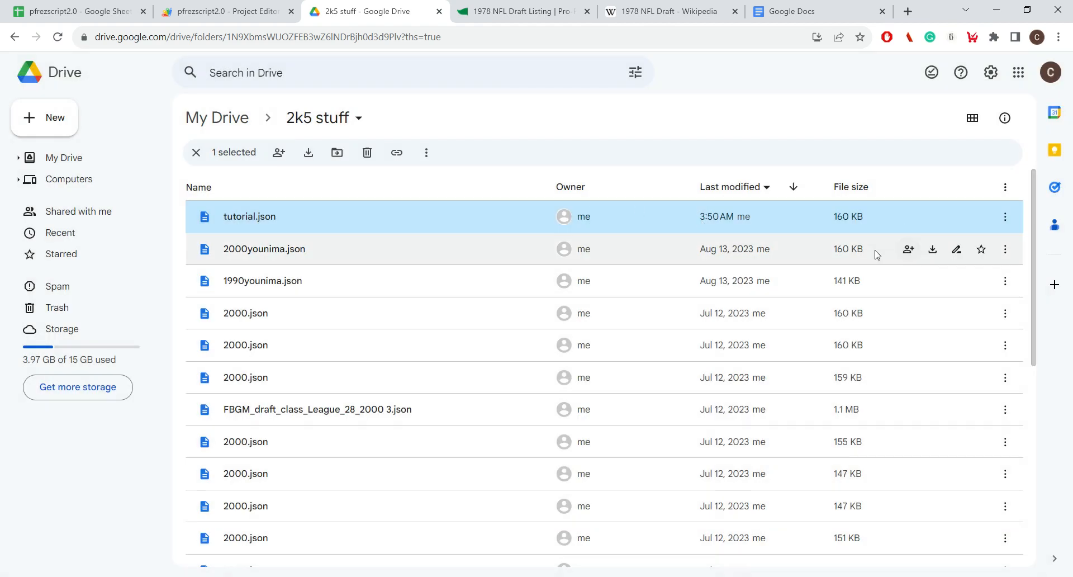
pyautogui.click(934, 219)
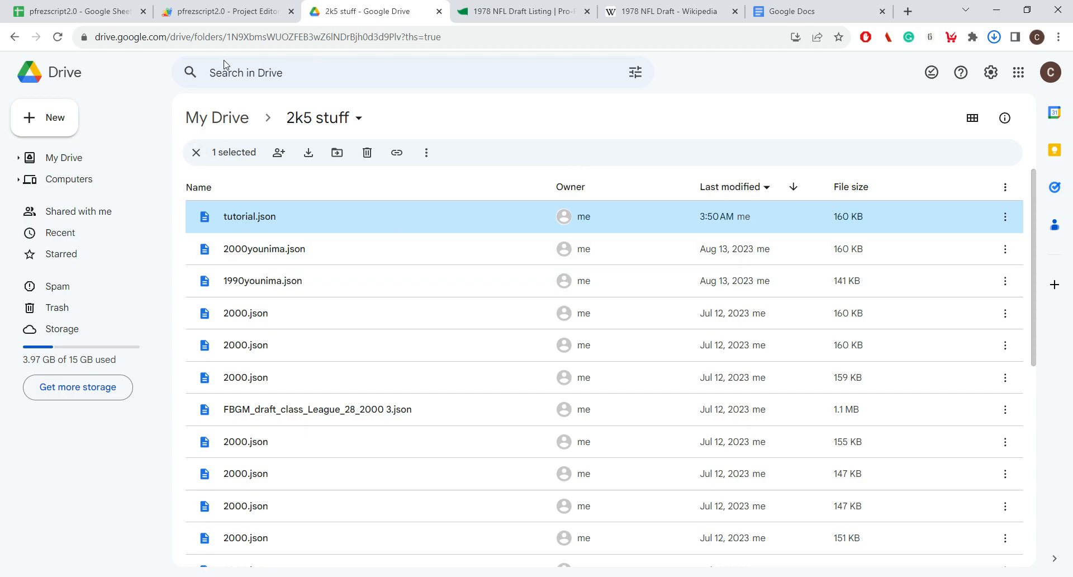
# Load the ZenGM website in the browser tab that holds Google Docs
pyautogui.click(800, 9)
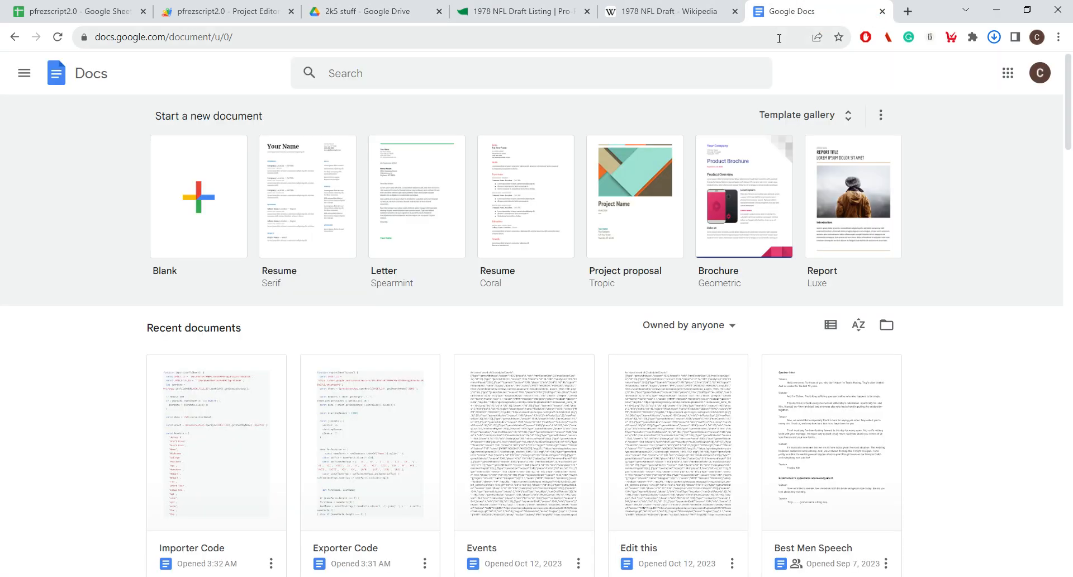
pyautogui.click(793, 35)
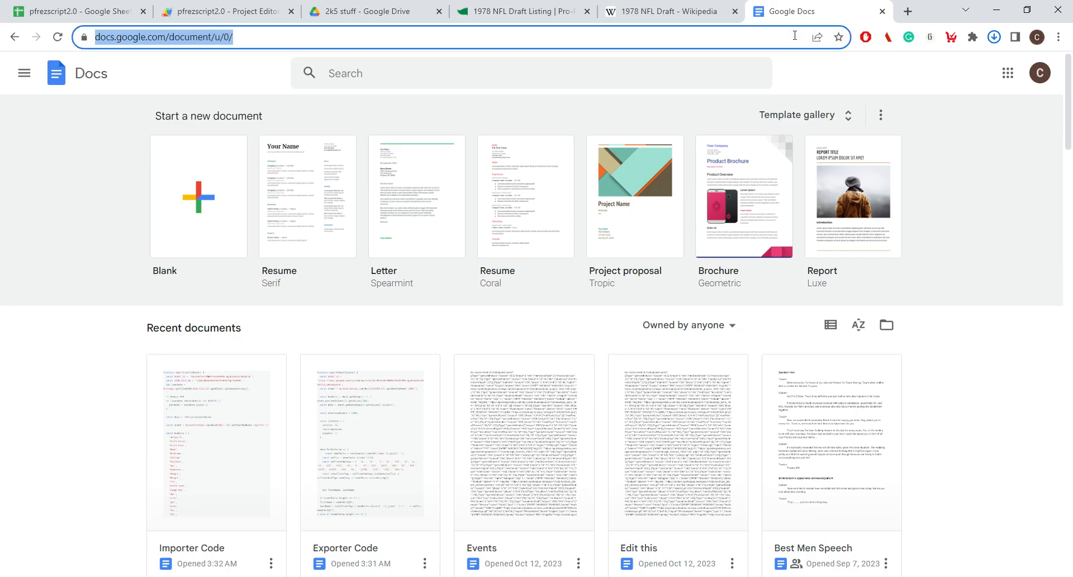
pyautogui.write('z')
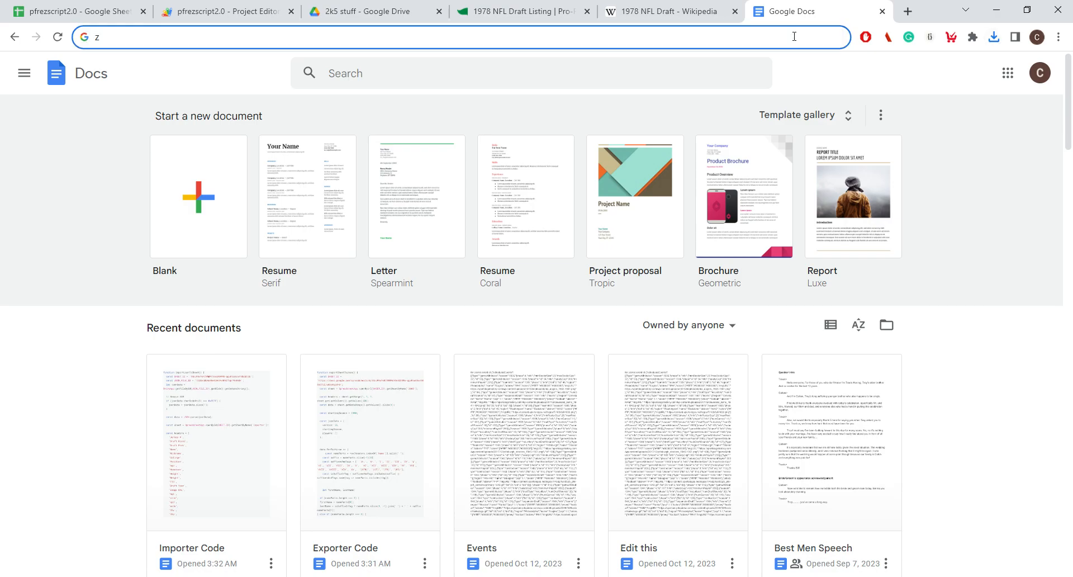
pyautogui.write('engm')
pyautogui.press('Return')
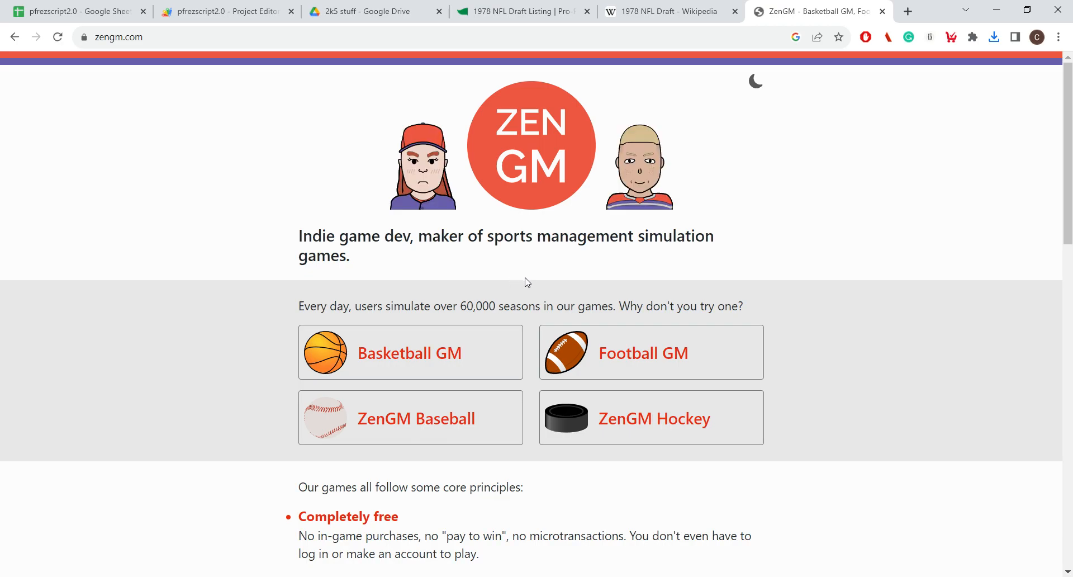
# Open Football GM from the ZenGM site and start playing to reach the list of leagues
pyautogui.scroll(-1, 526, 307)
pyautogui.click(610, 285)
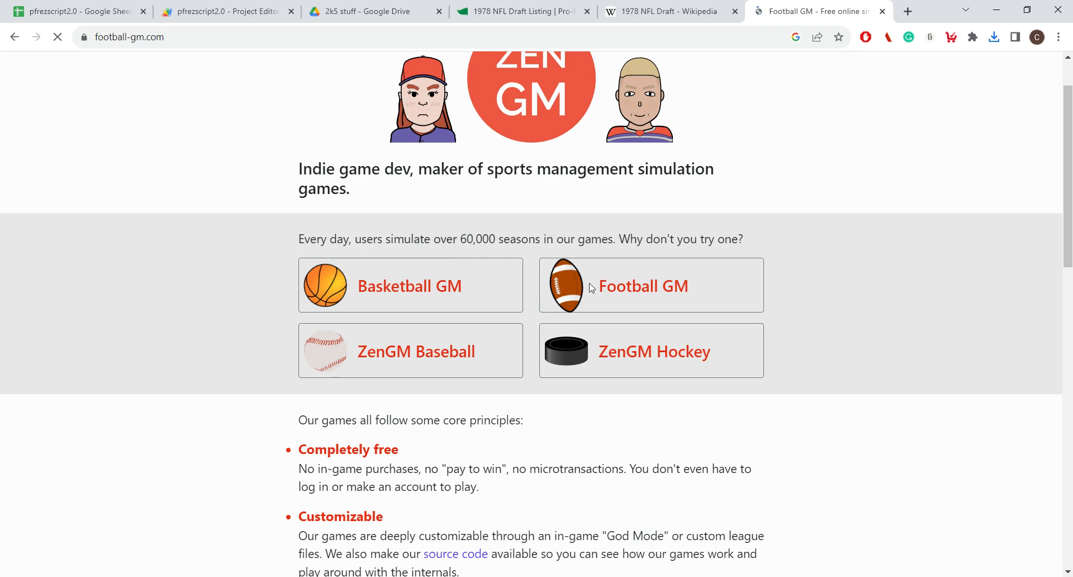
pyautogui.scroll(-3, 589, 287)
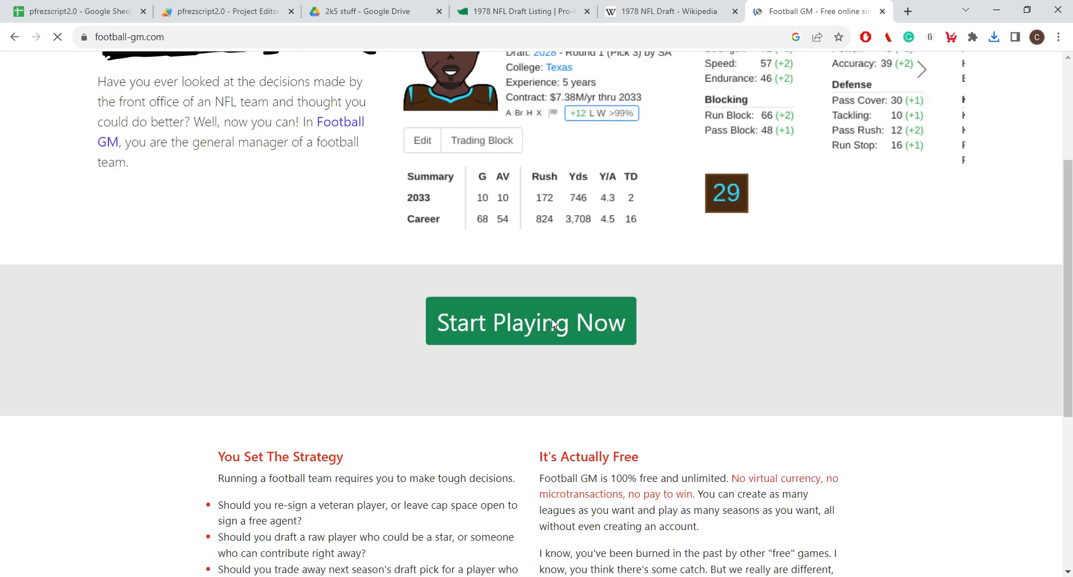
pyautogui.click(514, 328)
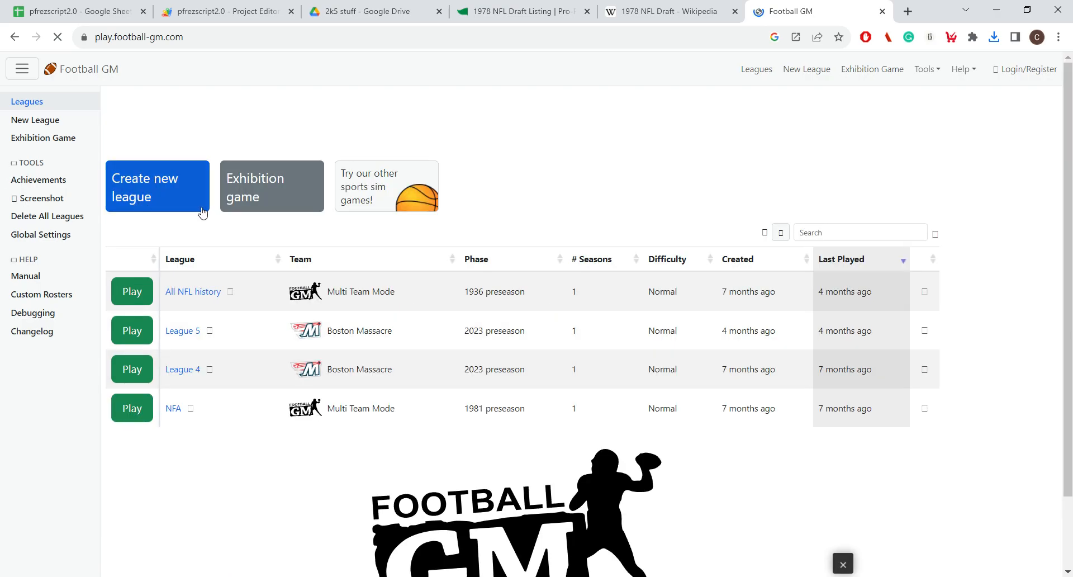
# Open League 5 and go to its draft scouting page
pyautogui.click(133, 330)
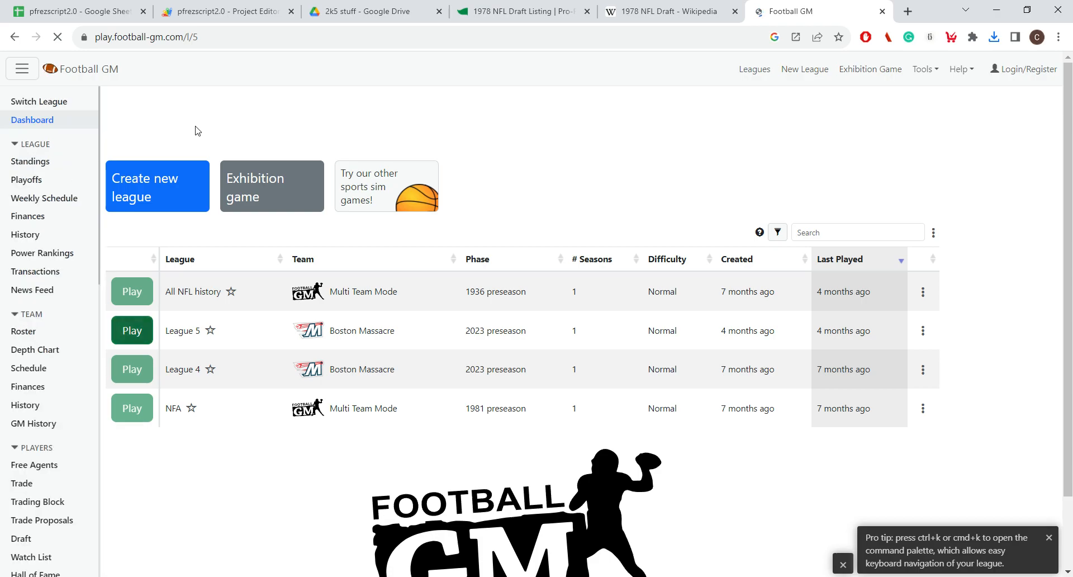
pyautogui.scroll(-4, 46, 351)
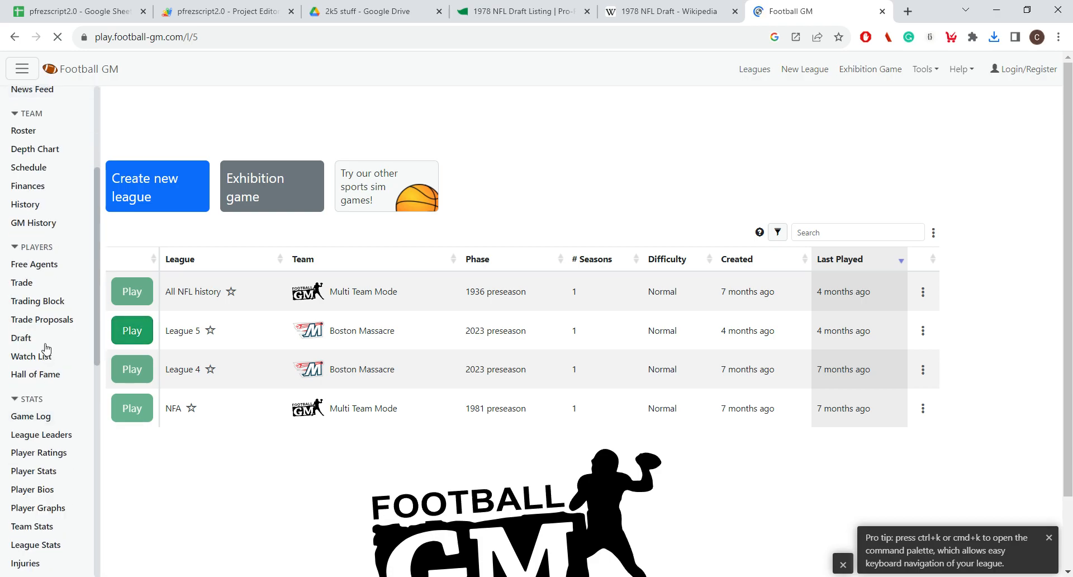
pyautogui.click(46, 344)
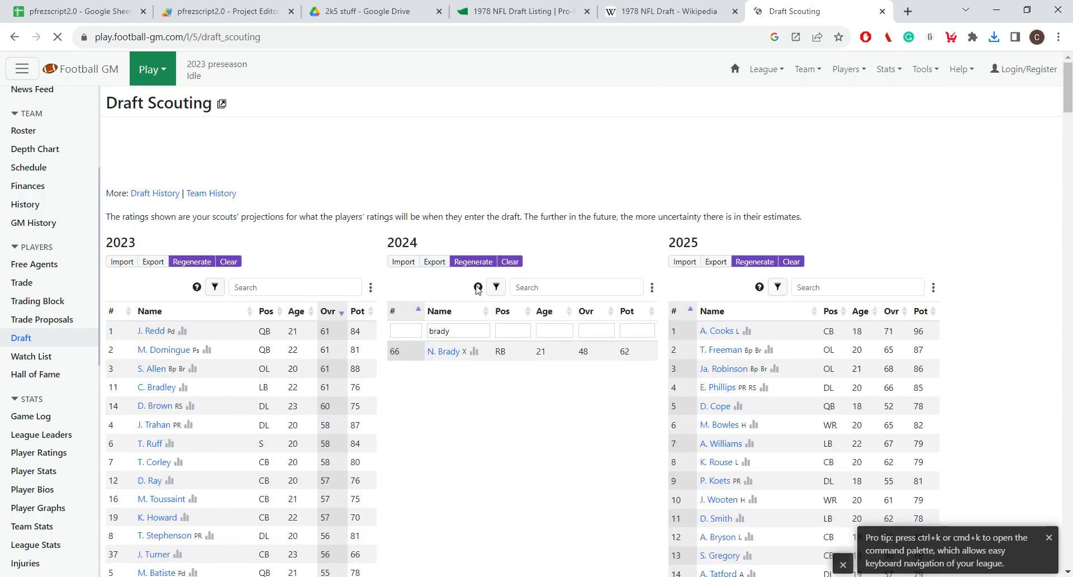
# Import tutorial.json as the custom draft class for 2024
pyautogui.click(413, 263)
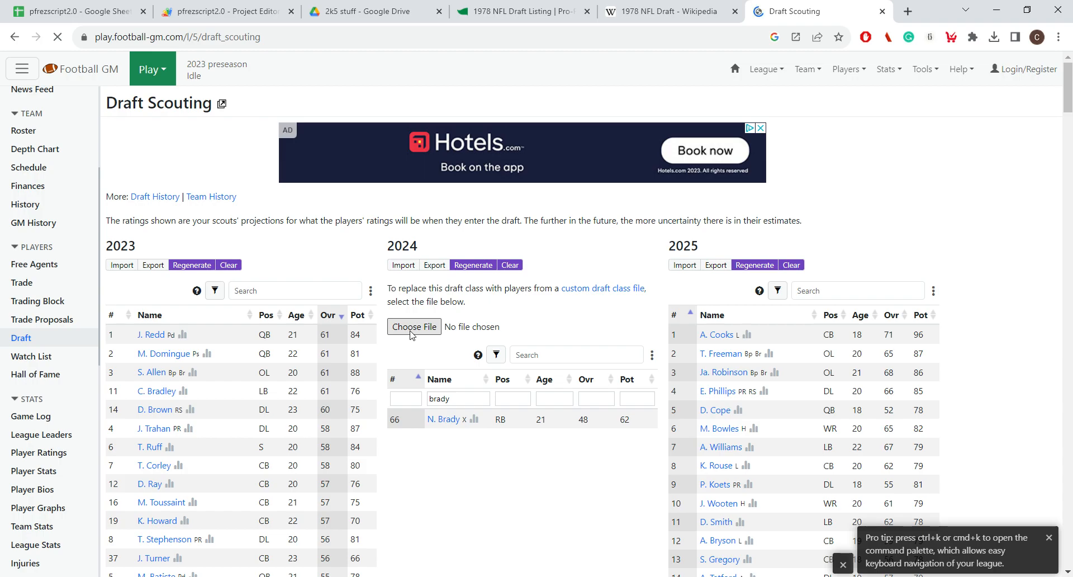
pyautogui.click(412, 335)
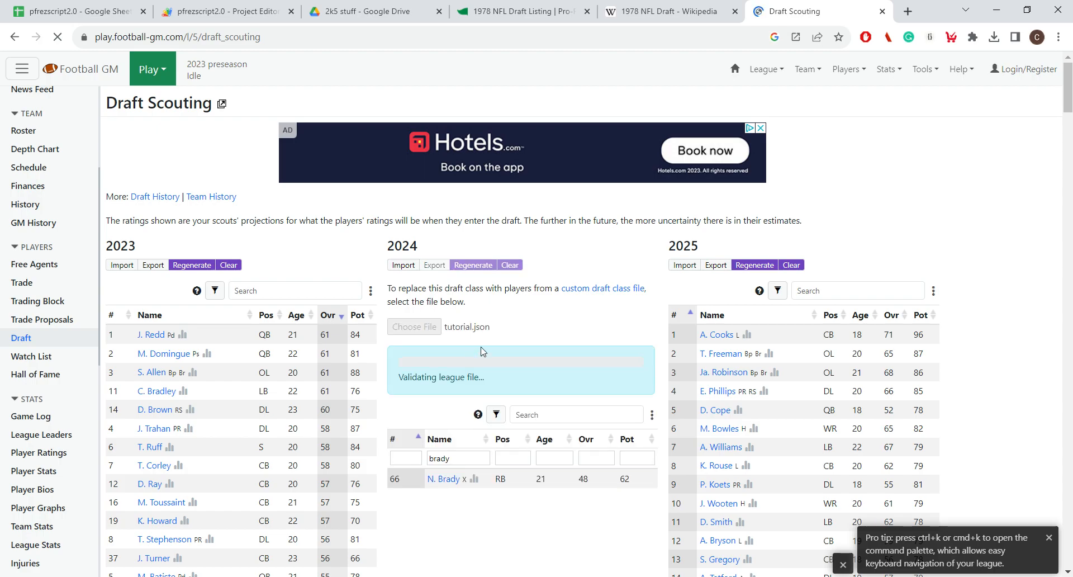
pyautogui.scroll(-2, 512, 379)
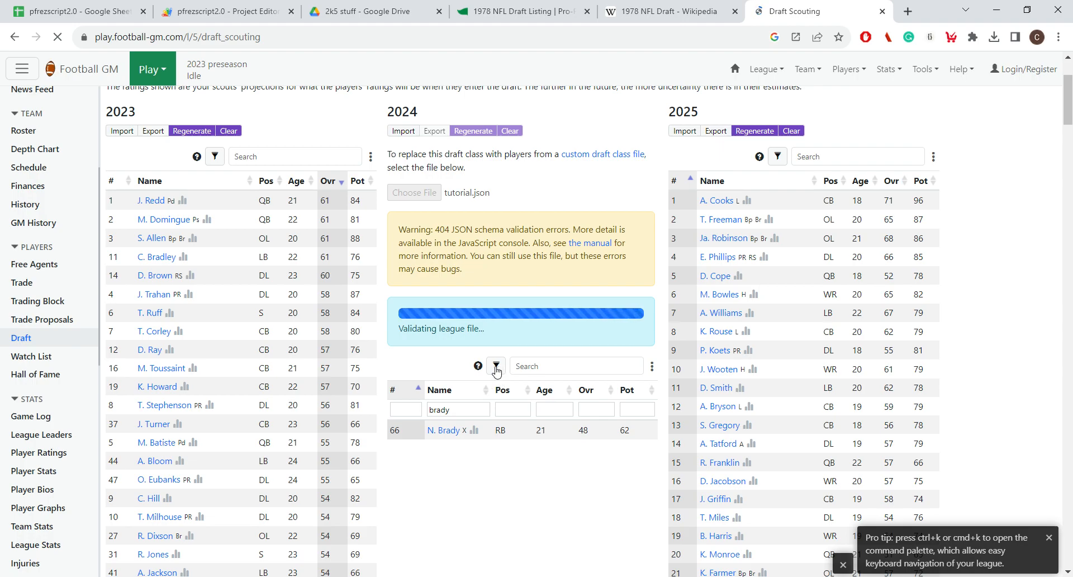
pyautogui.scroll(-2, 491, 290)
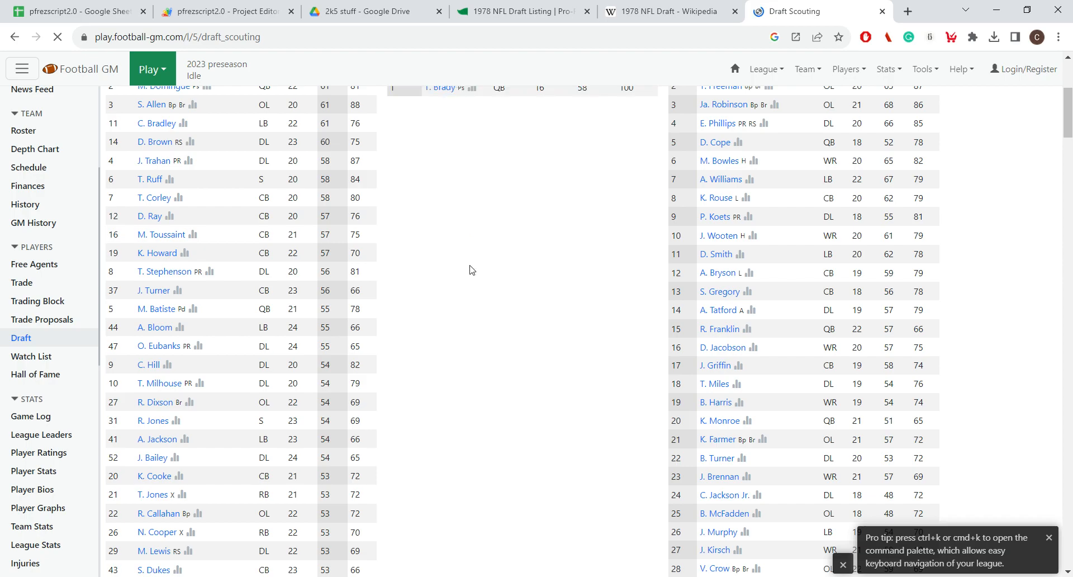
# Hide the column filters on the 2024 draft class and look through its full list of imported prospects
pyautogui.scroll(4, 471, 270)
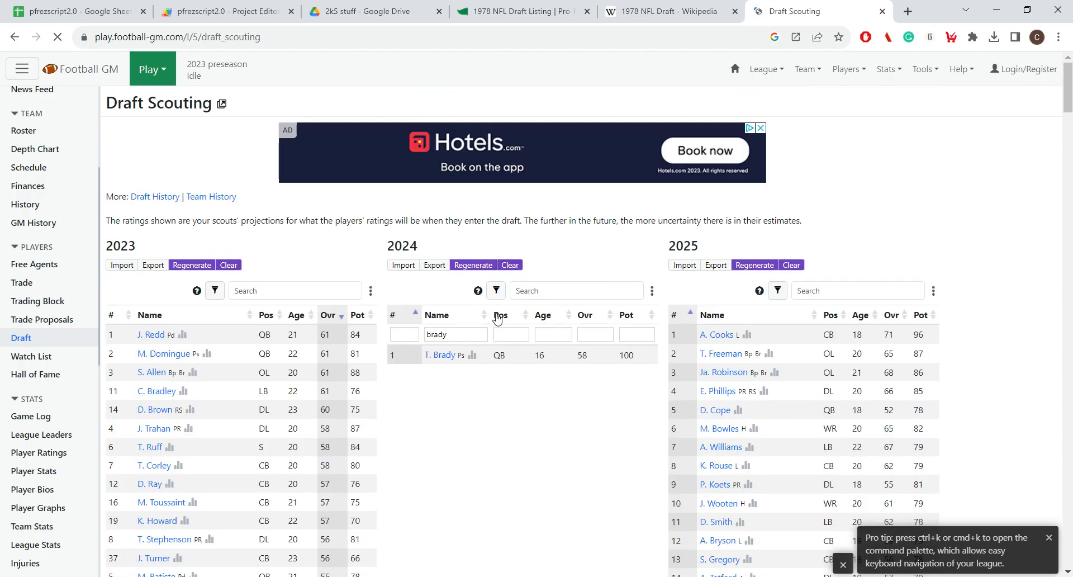
pyautogui.click(497, 290)
pyautogui.scroll(-3, 454, 324)
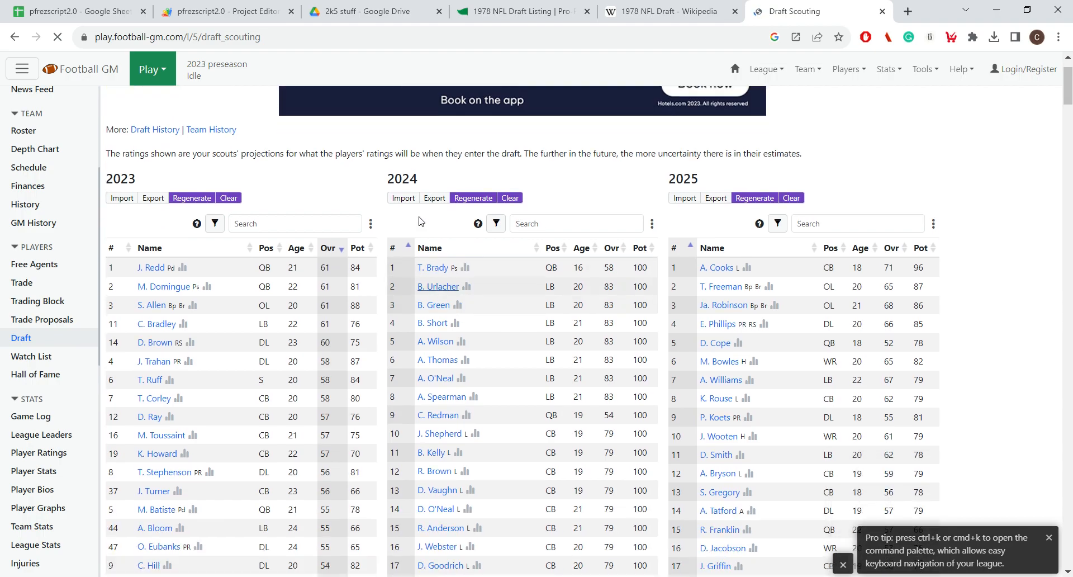
pyautogui.scroll(-12, 453, 304)
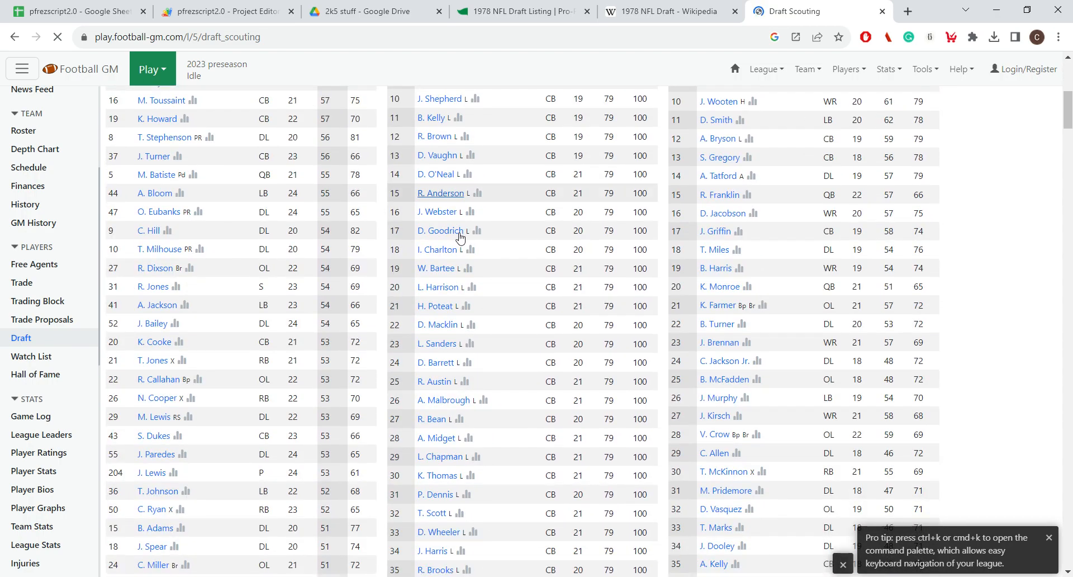
pyautogui.scroll(15, 477, 374)
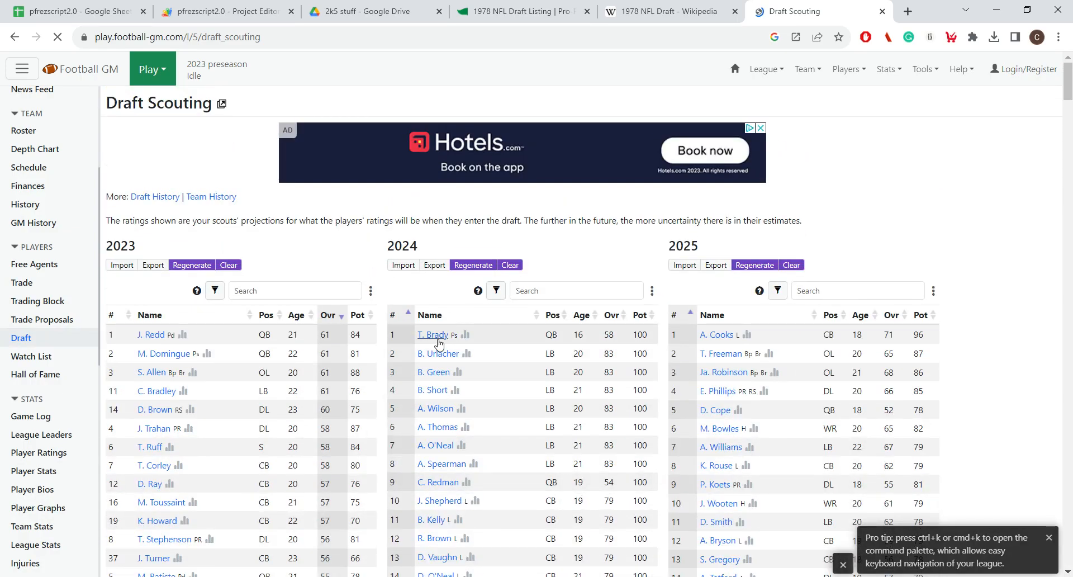
# Open Tom Brady's player page from the 2024 class and check his draft round and pick
pyautogui.click(439, 338)
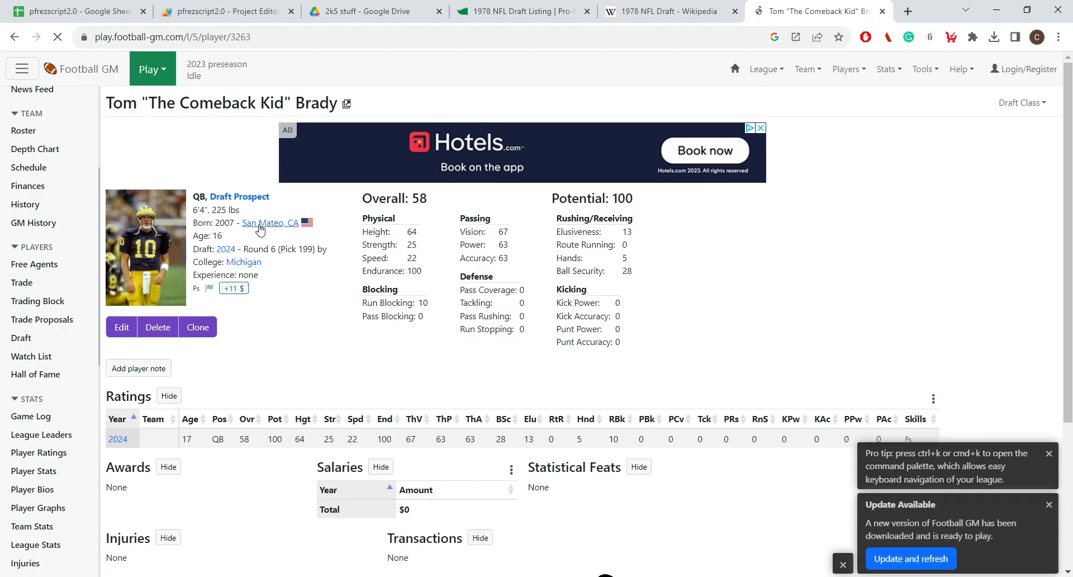
pyautogui.moveTo(252, 255); pyautogui.dragTo(317, 255)
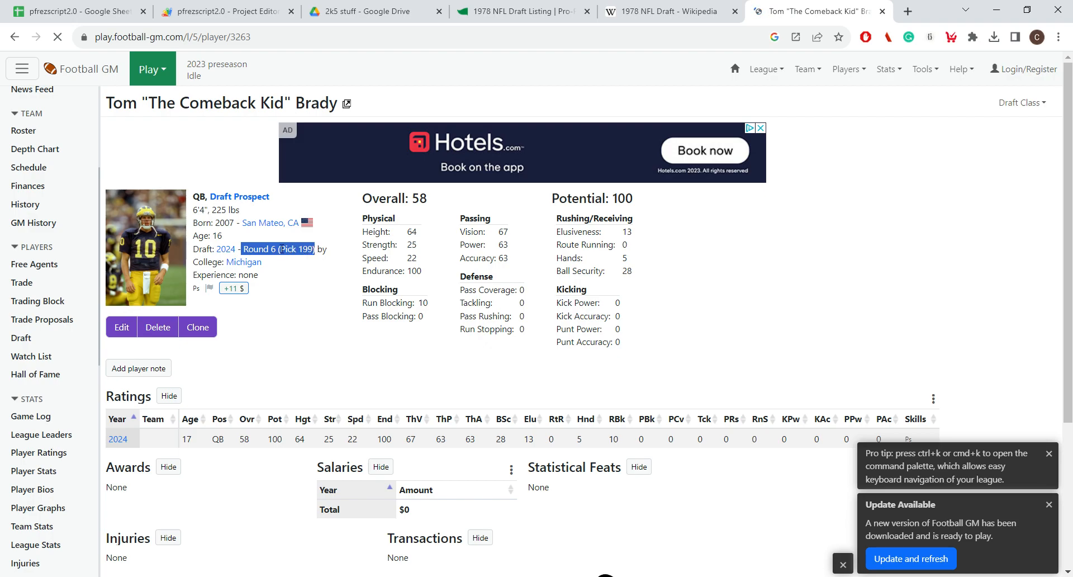
pyautogui.click(329, 249)
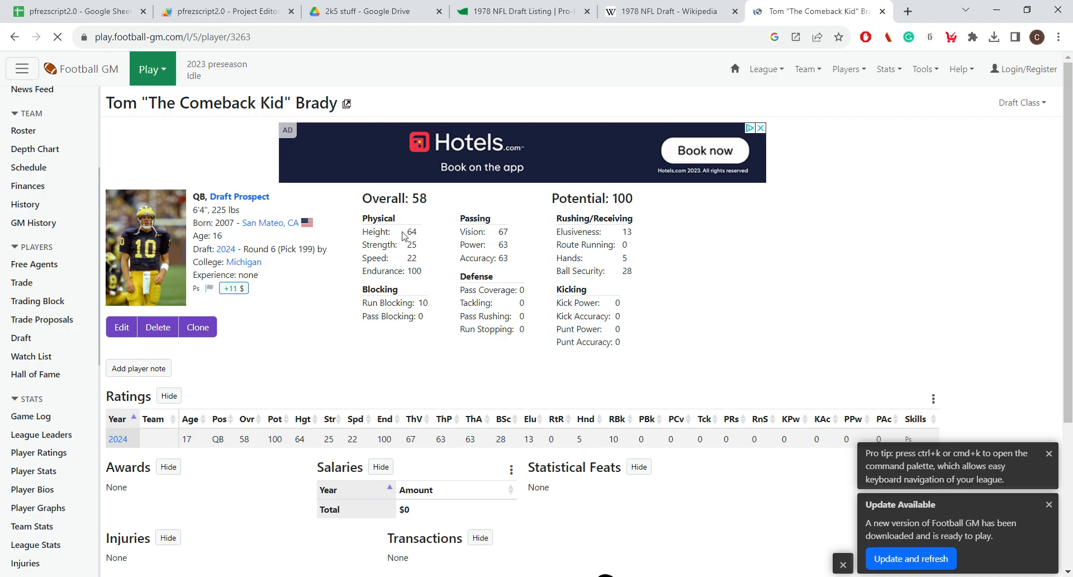
# Look over the rest of the player's page and dismiss the pro tip and update notifications
pyautogui.scroll(-4, 404, 238)
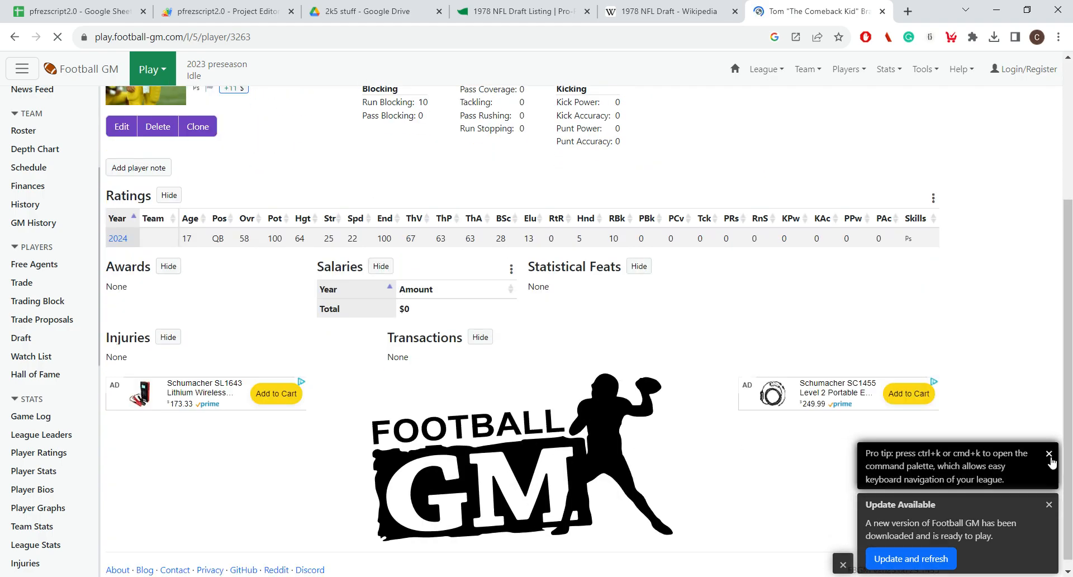
pyautogui.click(1049, 454)
pyautogui.click(1053, 509)
pyautogui.scroll(4, 210, 368)
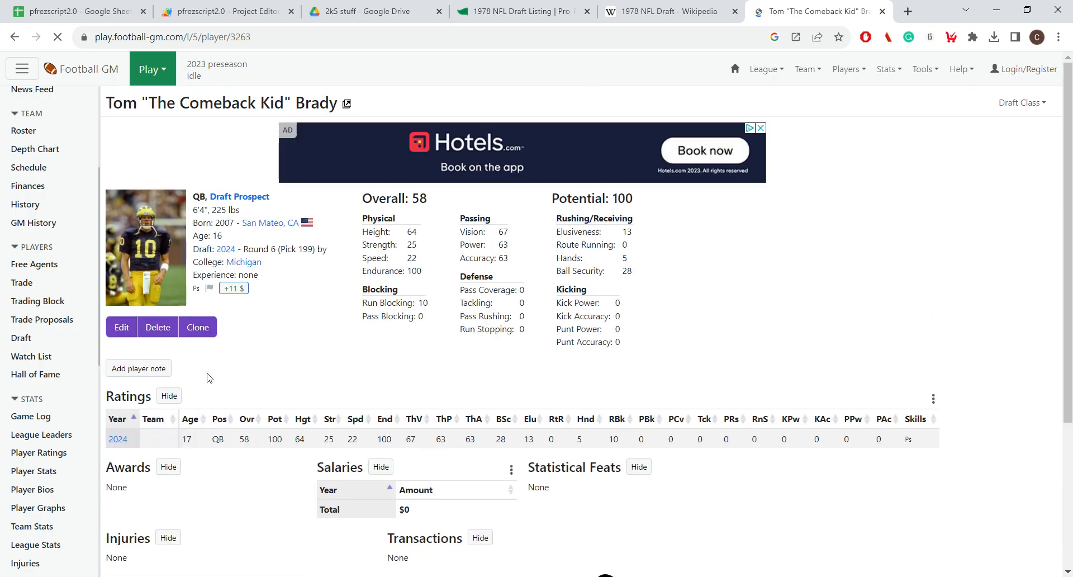
# Switch to the pfrezscript2.0 spreadsheet and remove the filter from the Importer sheet
pyautogui.click(102, 6)
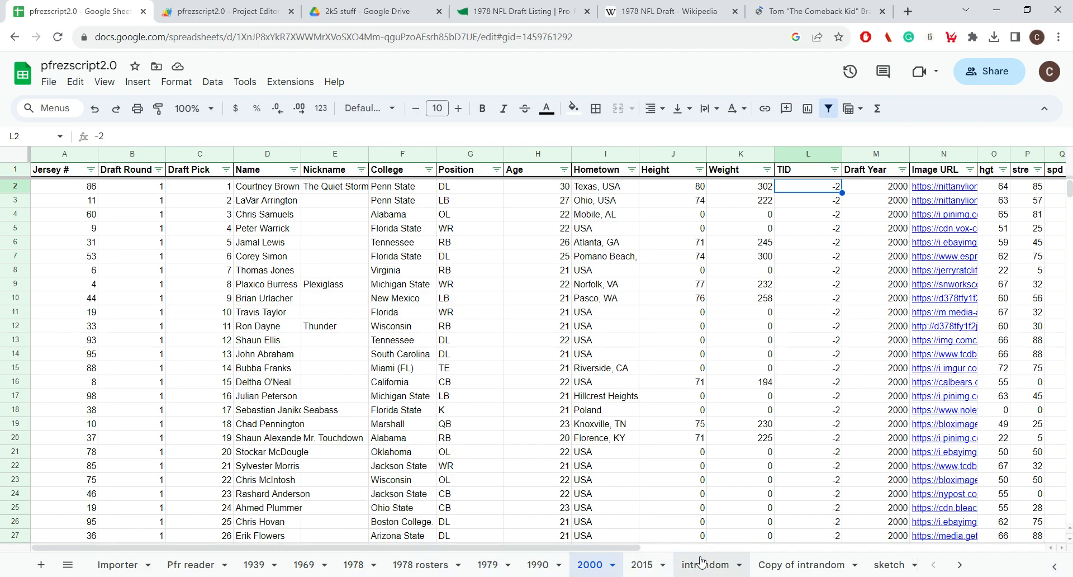
pyautogui.click(123, 573)
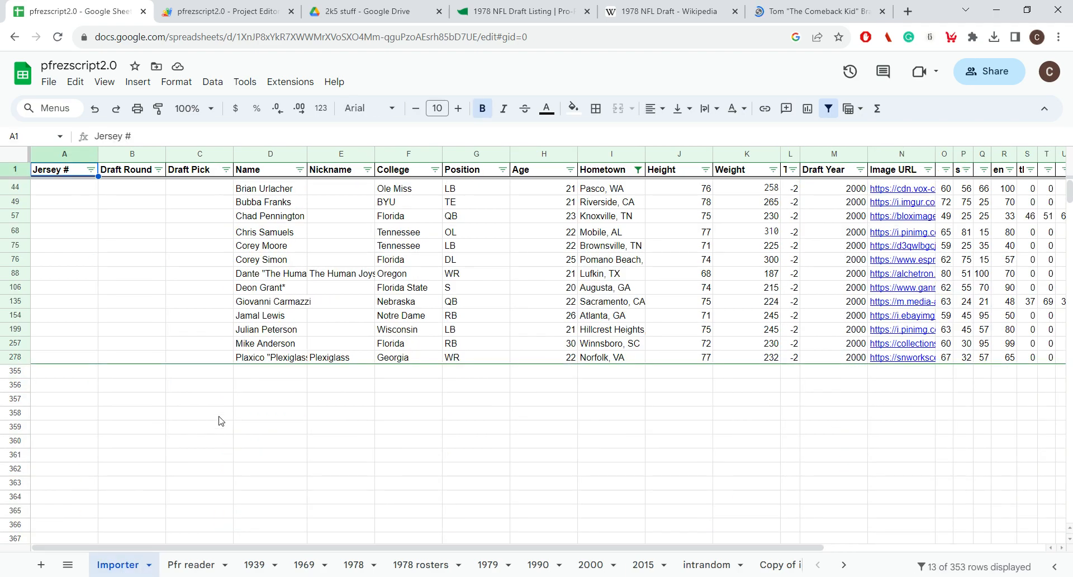
pyautogui.rightClick(10, 177)
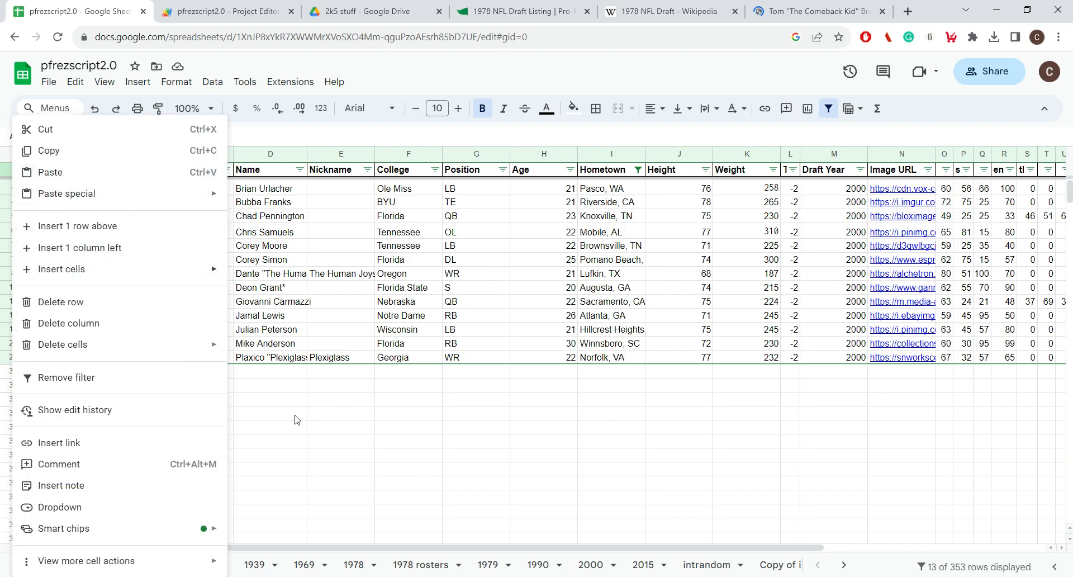
pyautogui.click(298, 456)
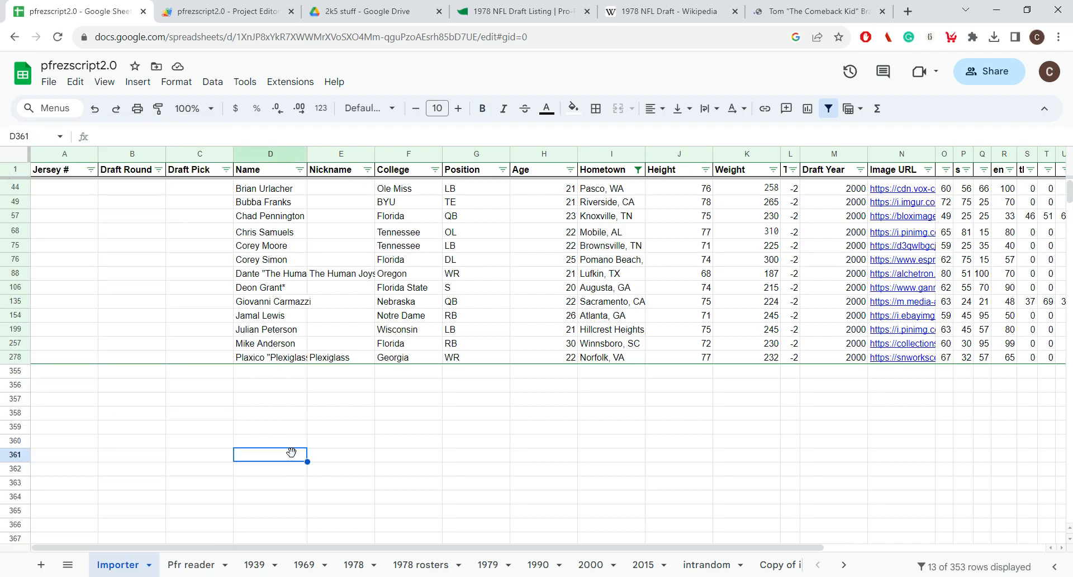
pyautogui.rightClick(15, 169)
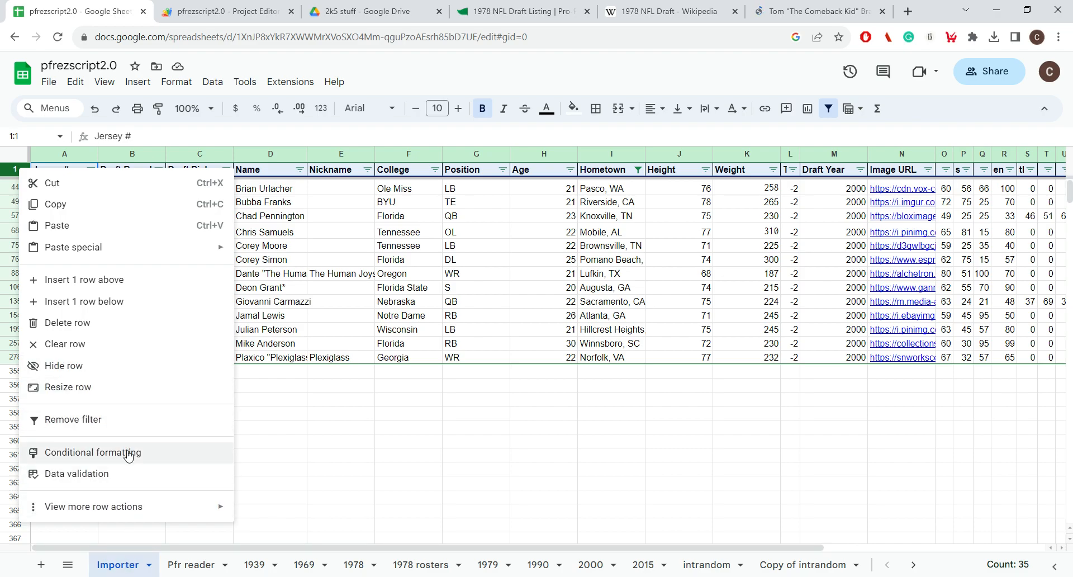
pyautogui.click(124, 428)
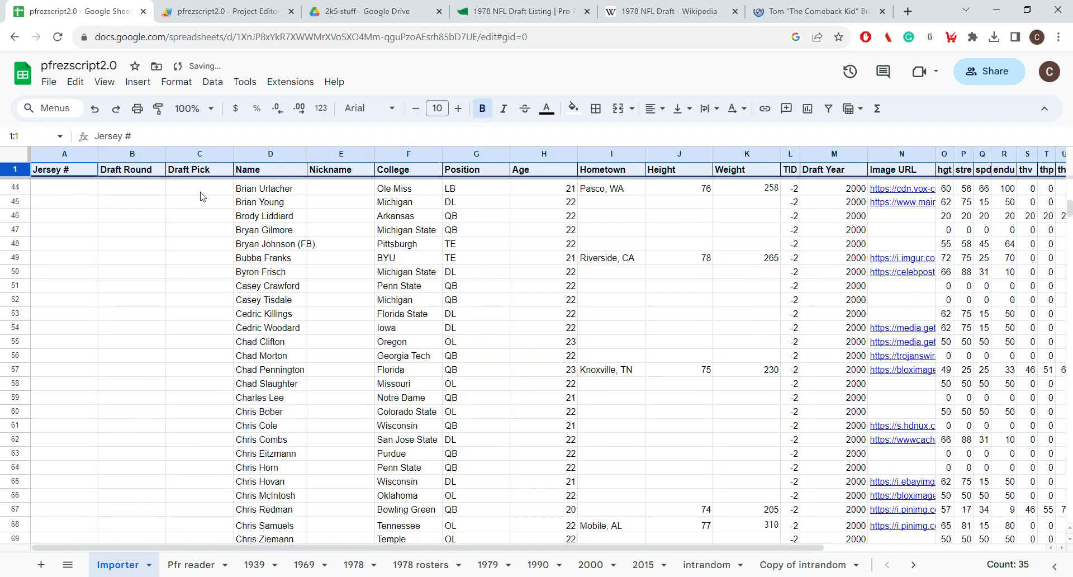
pyautogui.click(162, 188)
# Clear all player data in A2:AI354 of the Importer sheet, keep the header row, and return to cell A2
pyautogui.scroll(10, 144, 312)
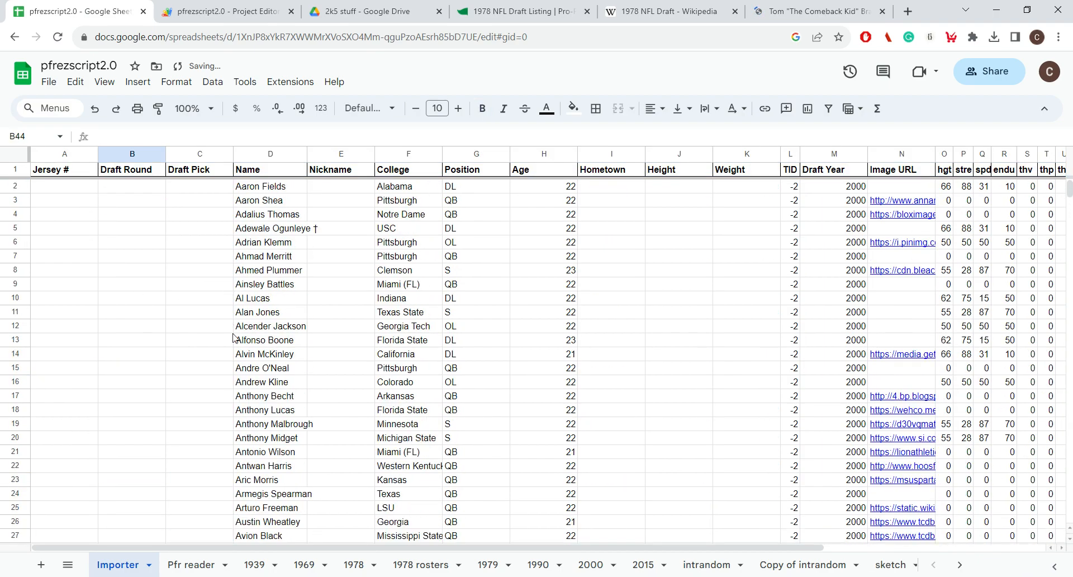
pyautogui.moveTo(79, 192); pyautogui.dragTo(990, 323)
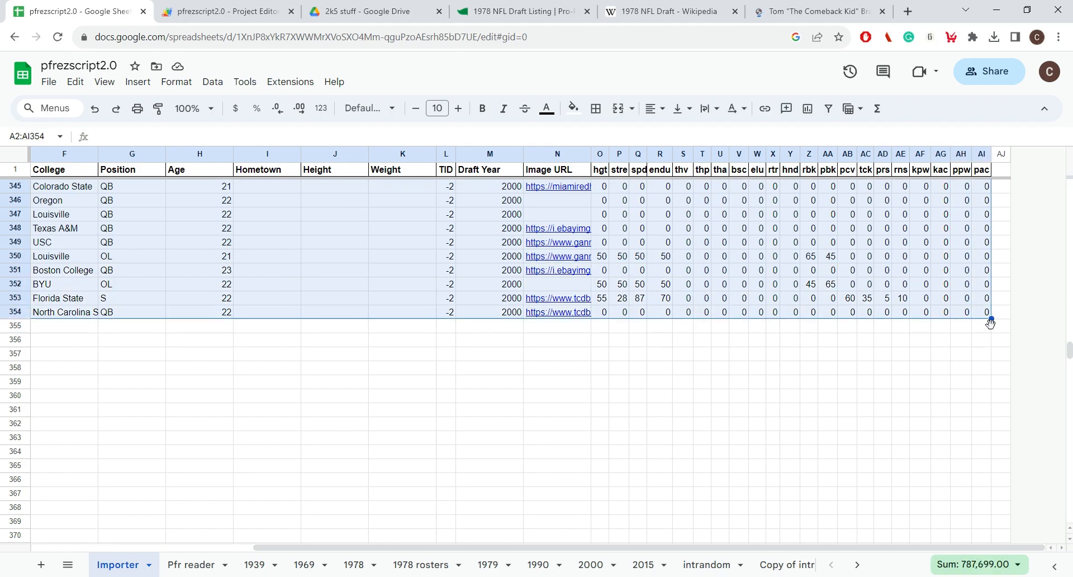
pyautogui.press('Delete')
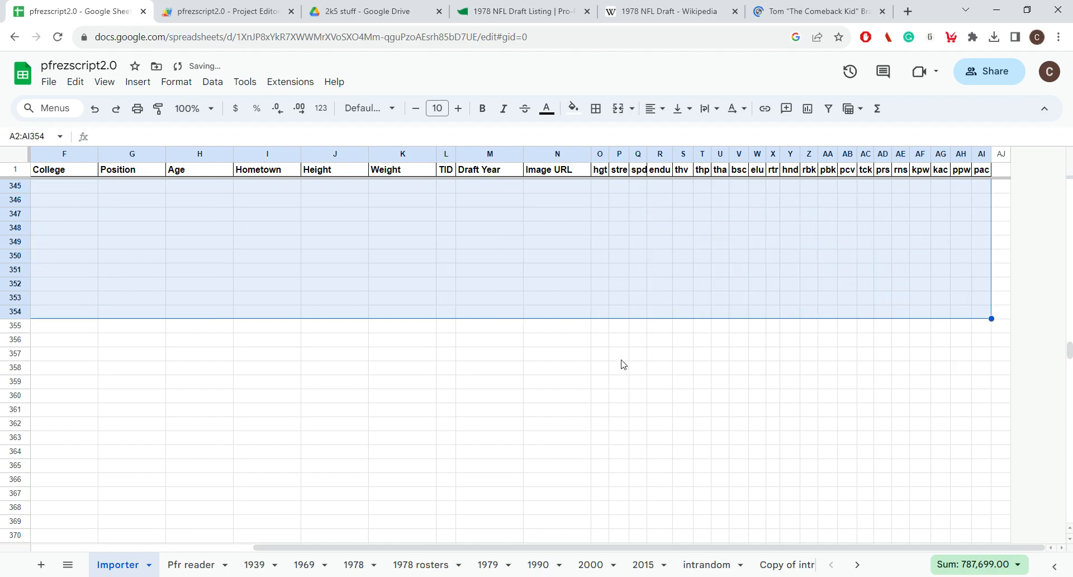
pyautogui.scroll(7, 726, 400)
pyautogui.scroll(20, 788, 383)
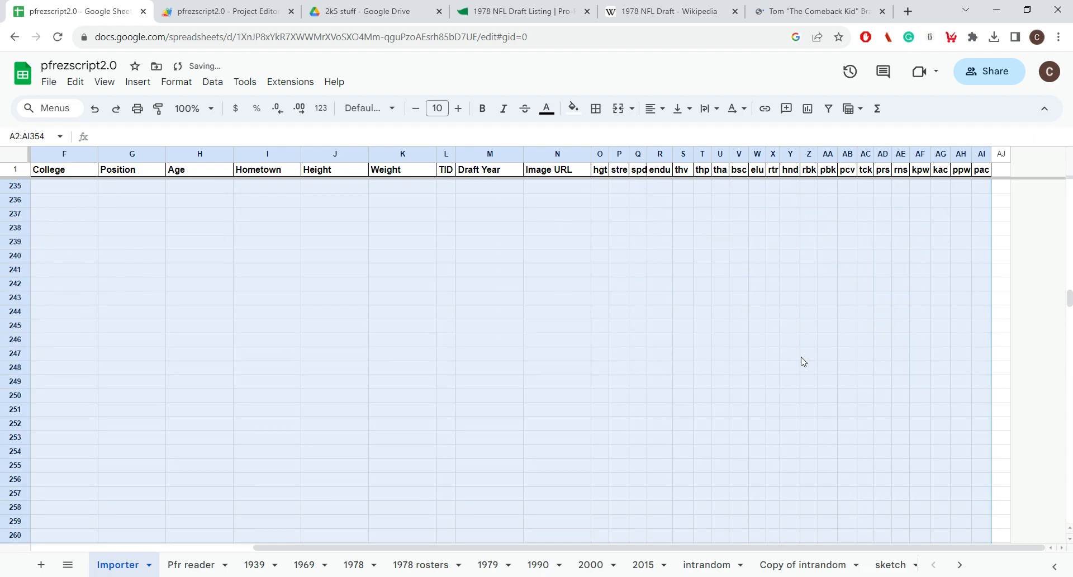
pyautogui.moveTo(1068, 298); pyautogui.dragTo(1067, 189)
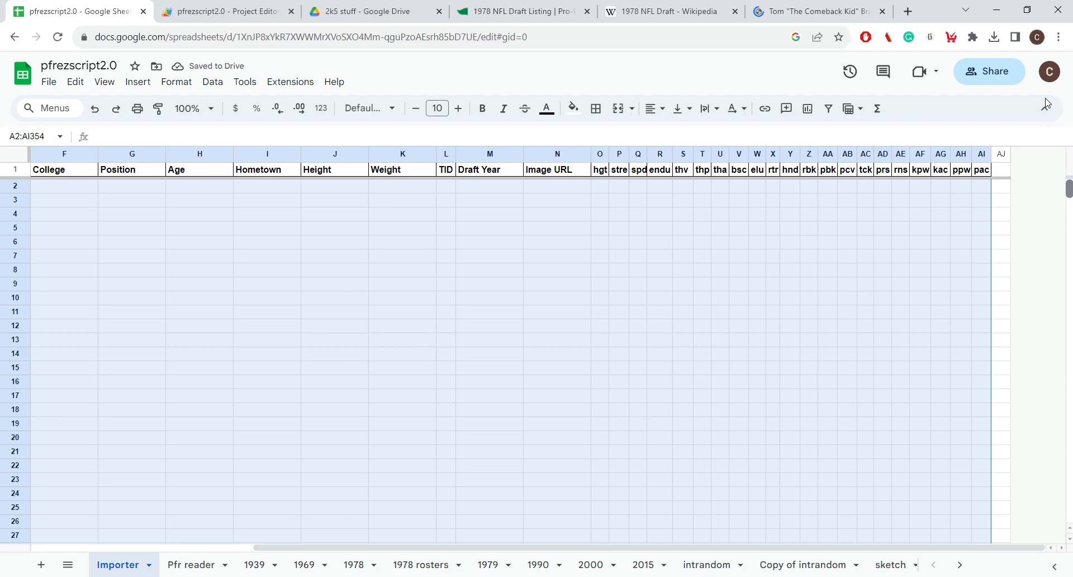
pyautogui.moveTo(717, 545); pyautogui.dragTo(275, 543)
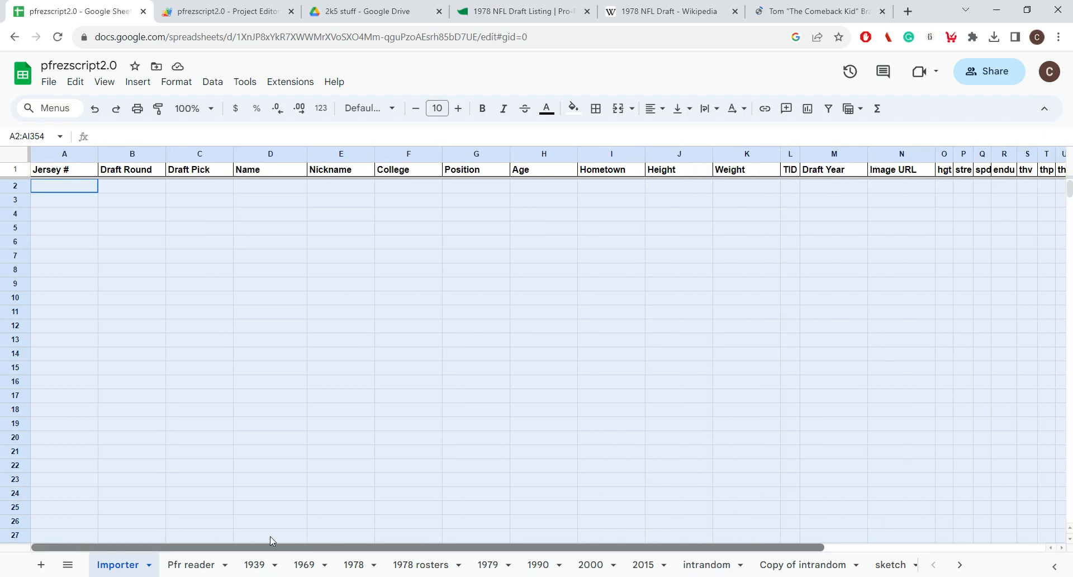
pyautogui.click(160, 285)
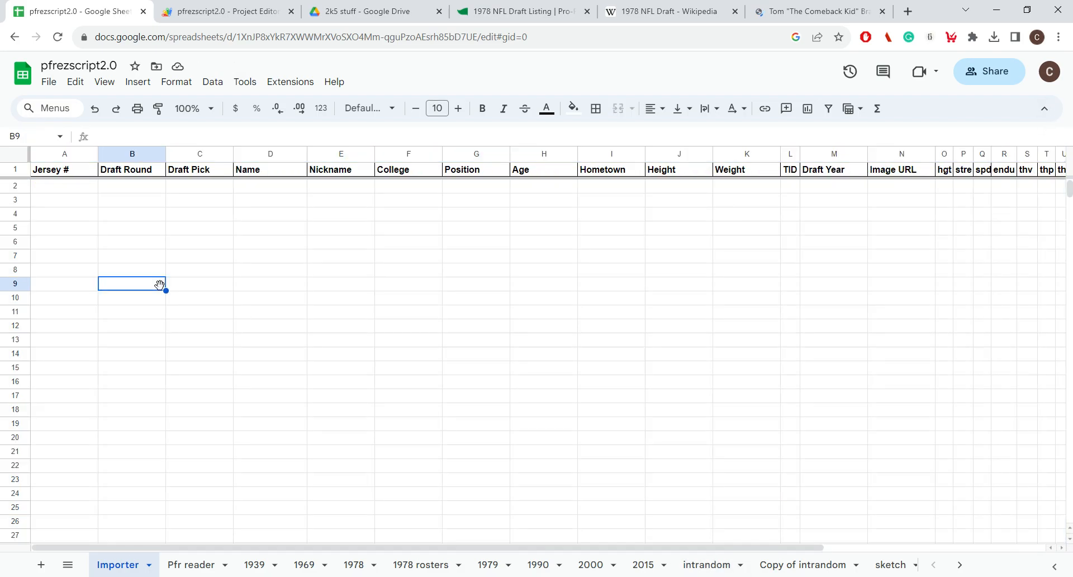
pyautogui.click(136, 203)
pyautogui.click(64, 187)
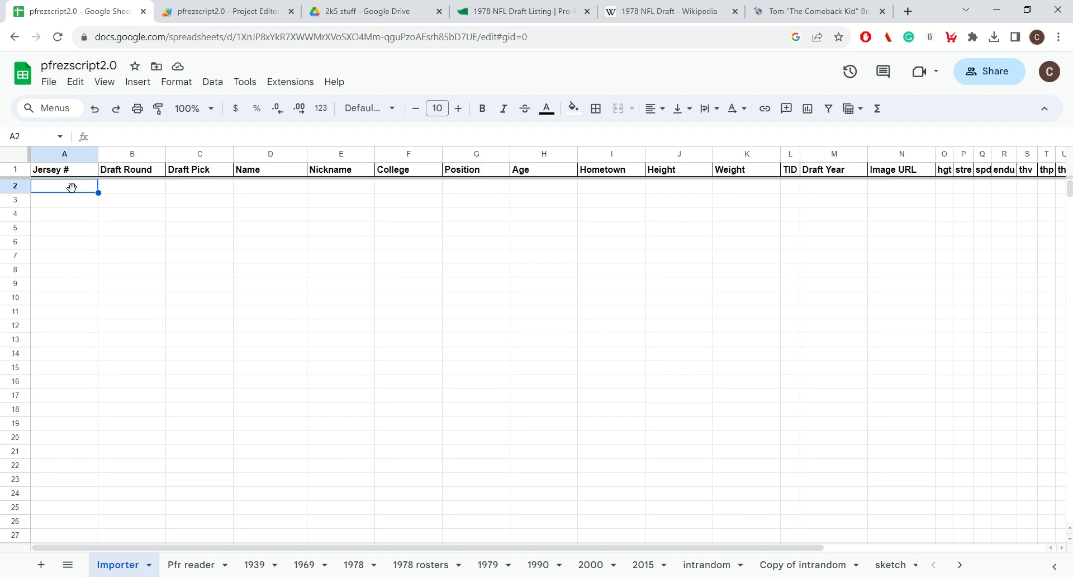
# Open importplayers.gs in the Apps Script project and highlight the spreadsheet ID assigned to SHEET_ID
pyautogui.click(219, 7)
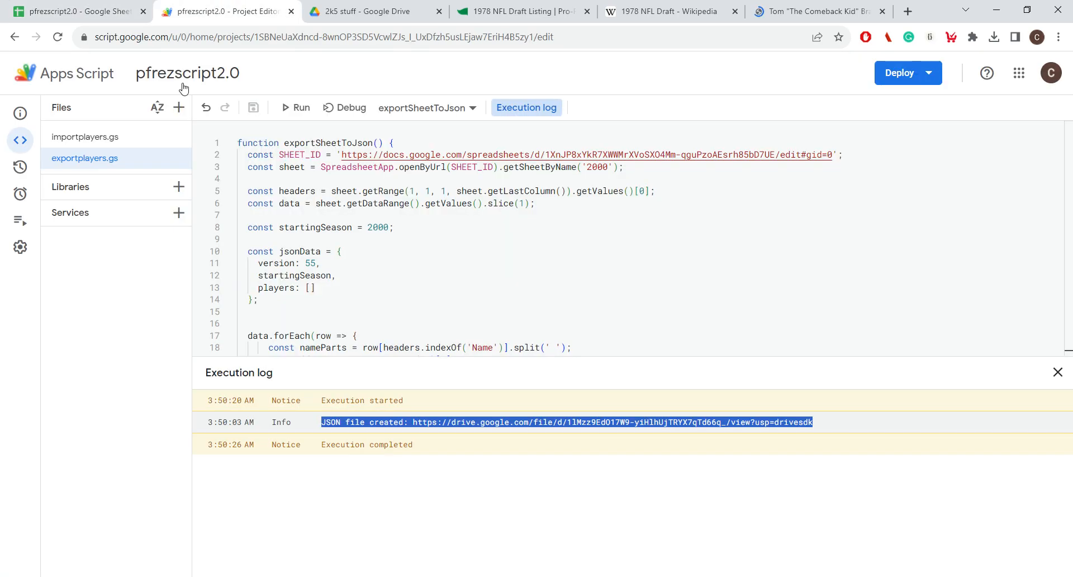
pyautogui.click(79, 139)
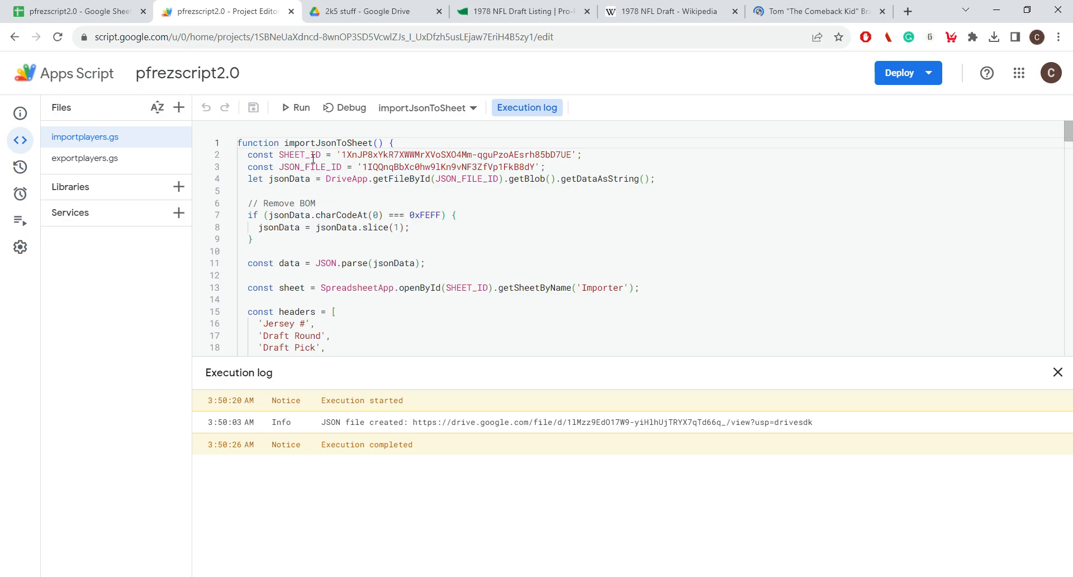
pyautogui.doubleClick(346, 155)
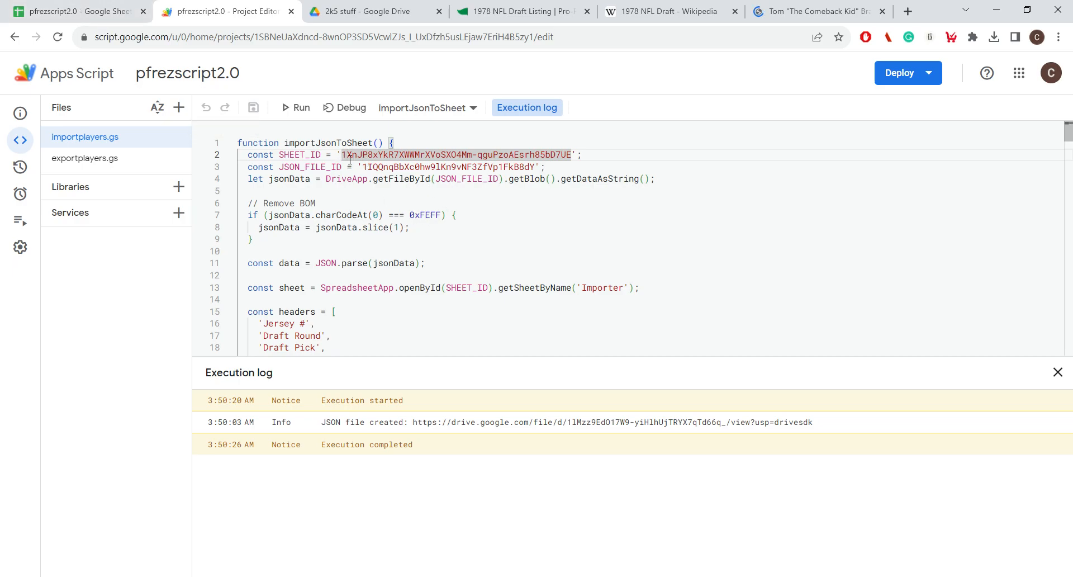
pyautogui.moveTo(346, 156); pyautogui.dragTo(572, 157)
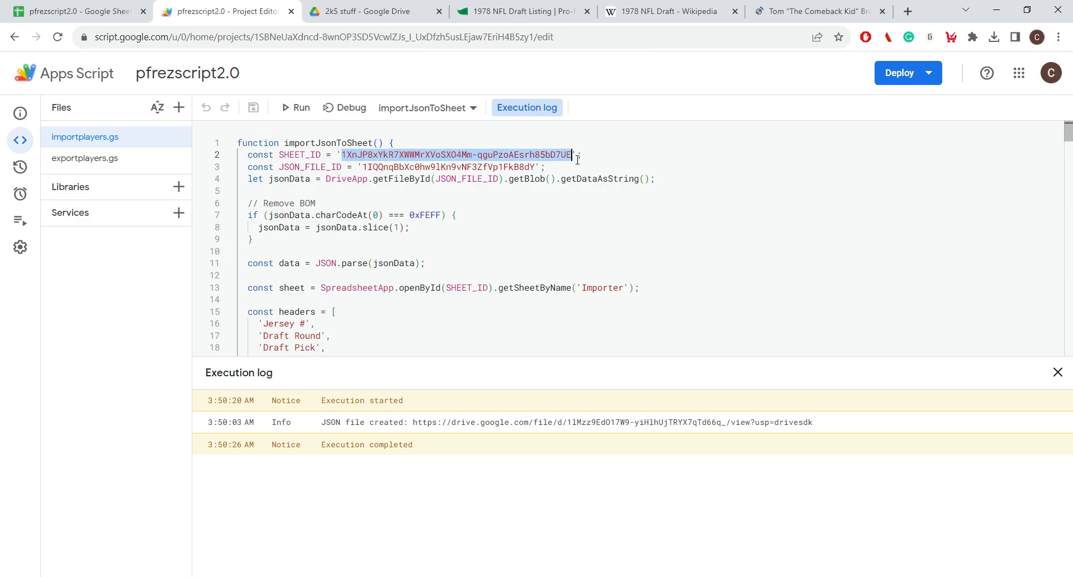
# Compare the SHEET_ID value in importplayers.gs with the ID portion of the pfrezscript2.0 spreadsheet's web address
pyautogui.click(58, 8)
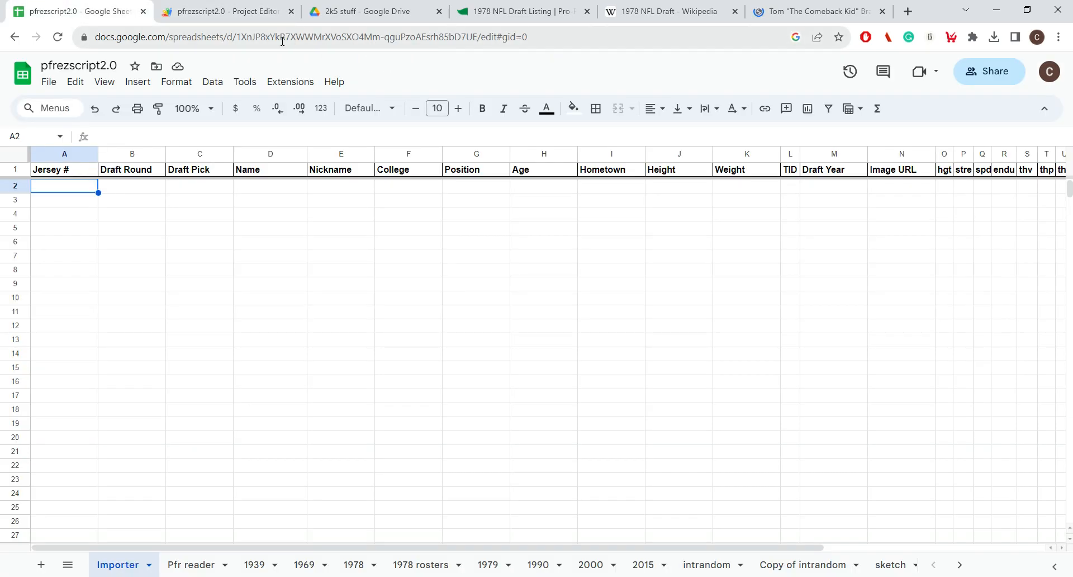
pyautogui.click(214, 8)
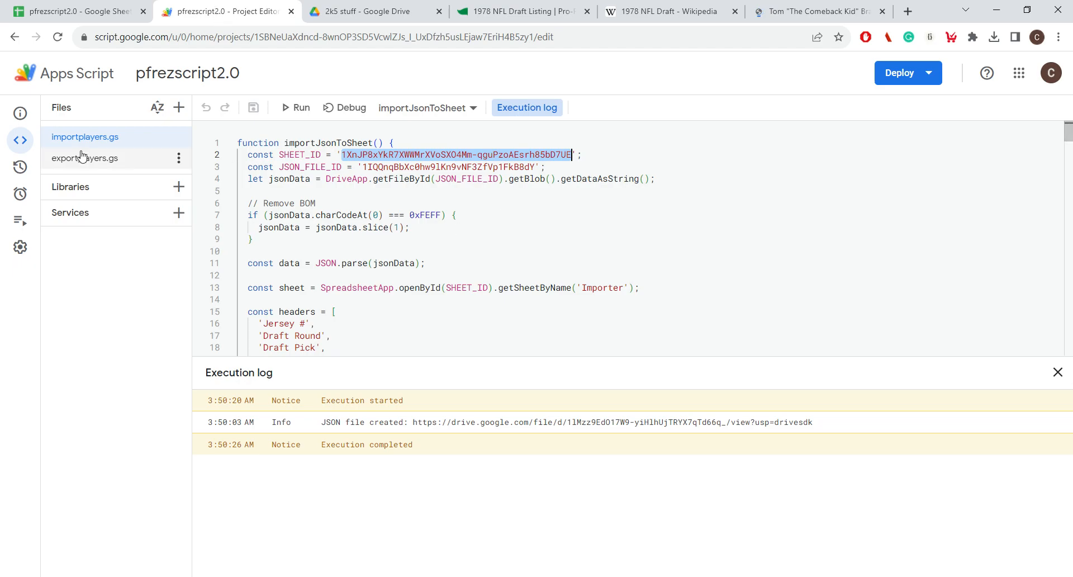
pyautogui.click(349, 167)
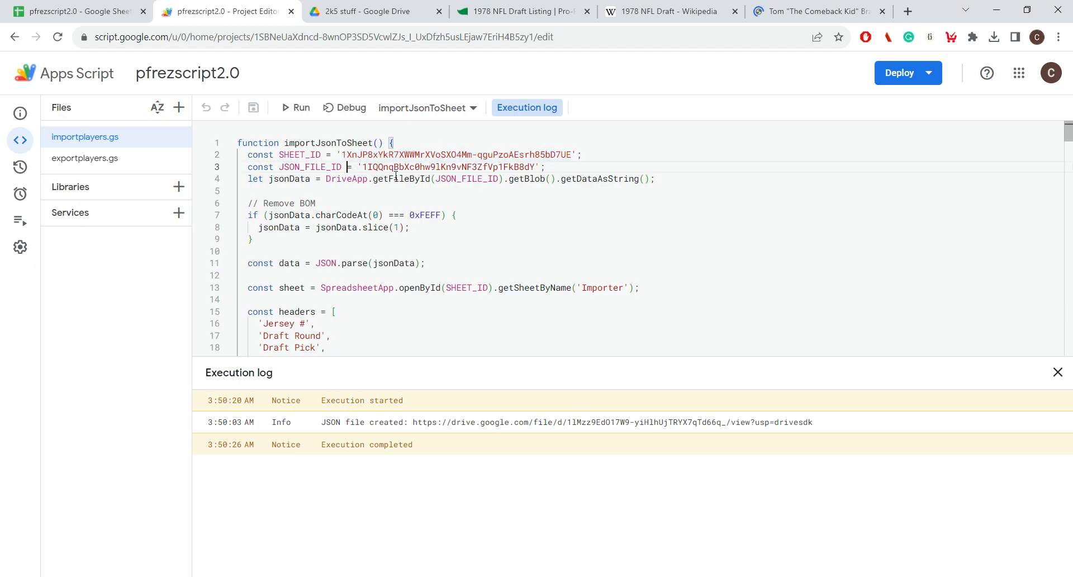
pyautogui.click(101, 11)
pyautogui.click(224, 11)
pyautogui.click(105, 7)
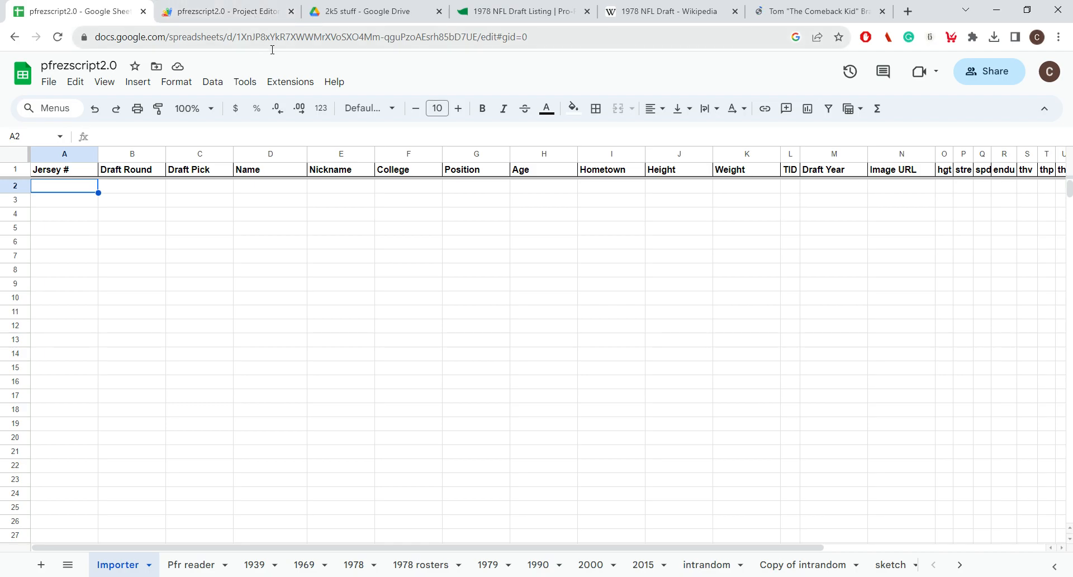
pyautogui.click(240, 7)
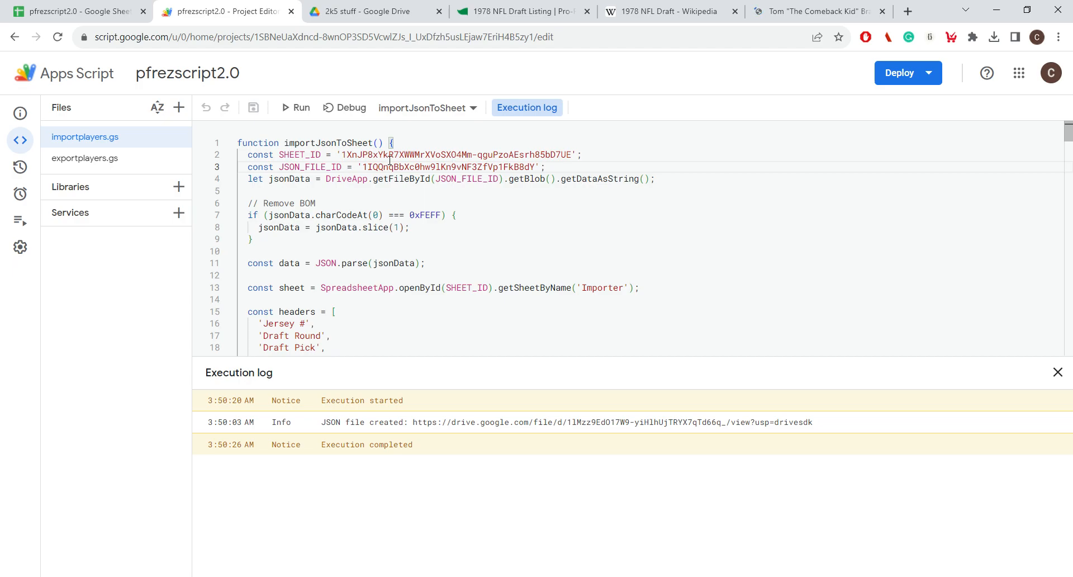
pyautogui.moveTo(343, 155); pyautogui.dragTo(572, 156)
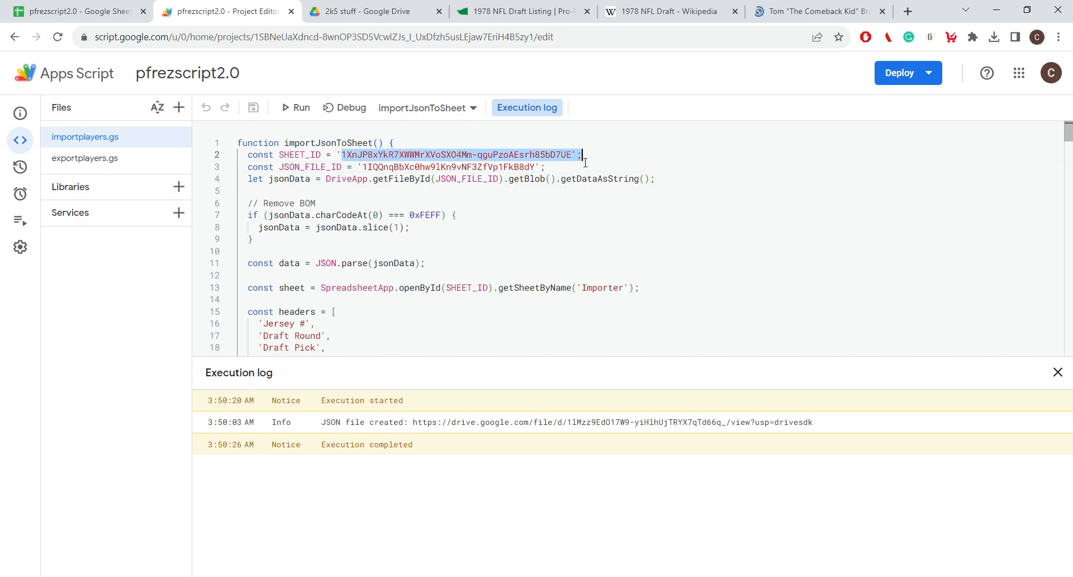
pyautogui.click(37, 12)
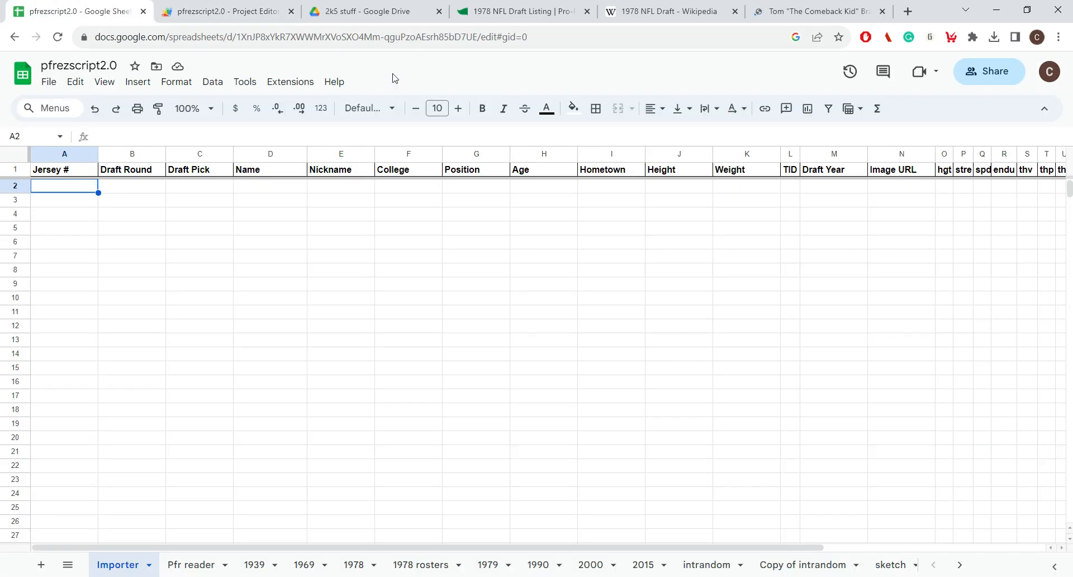
pyautogui.moveTo(478, 36); pyautogui.dragTo(245, 55)
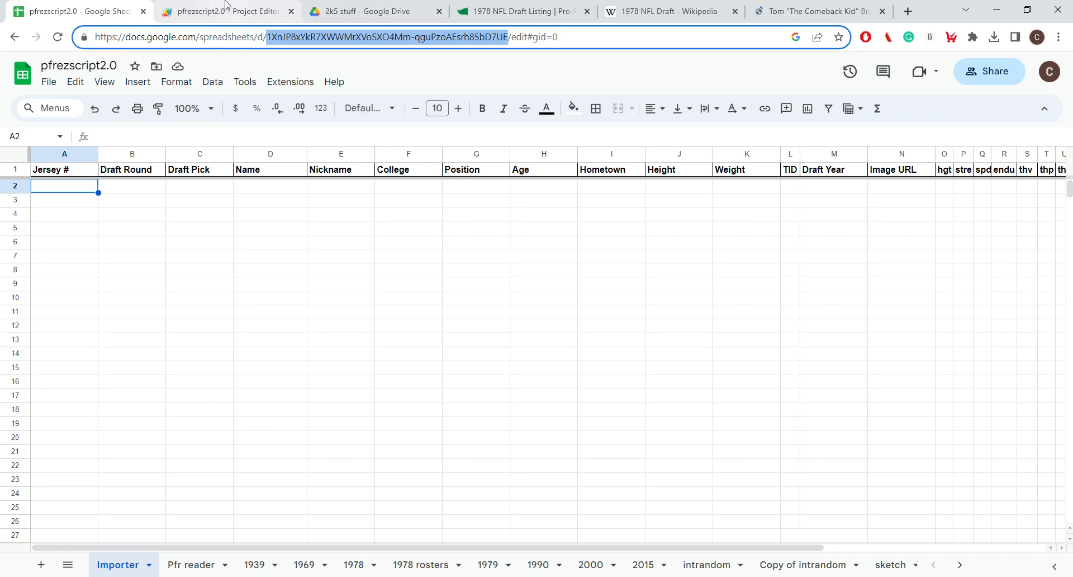
pyautogui.click(335, 10)
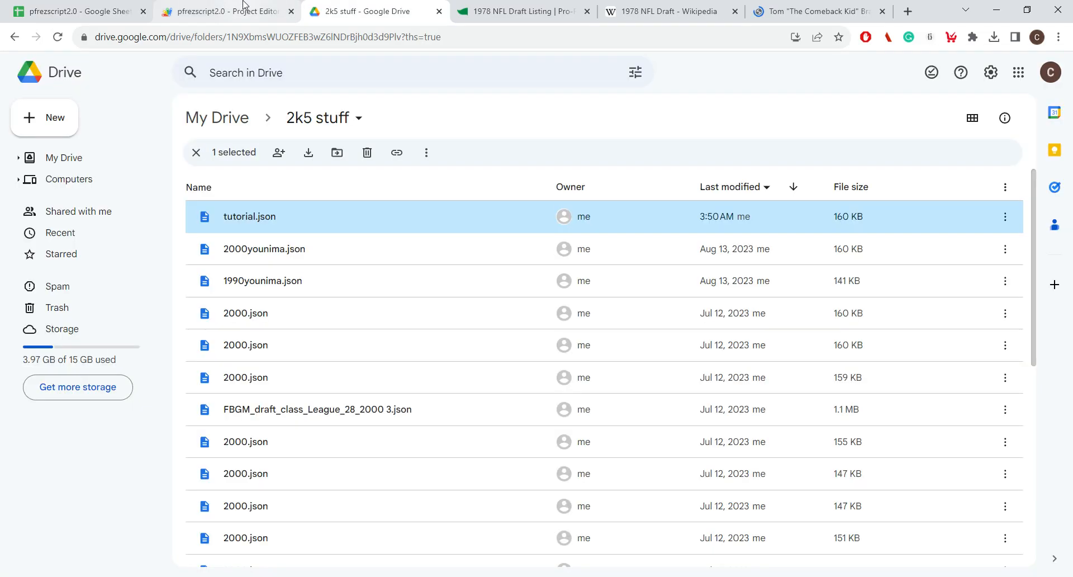
pyautogui.click(243, 7)
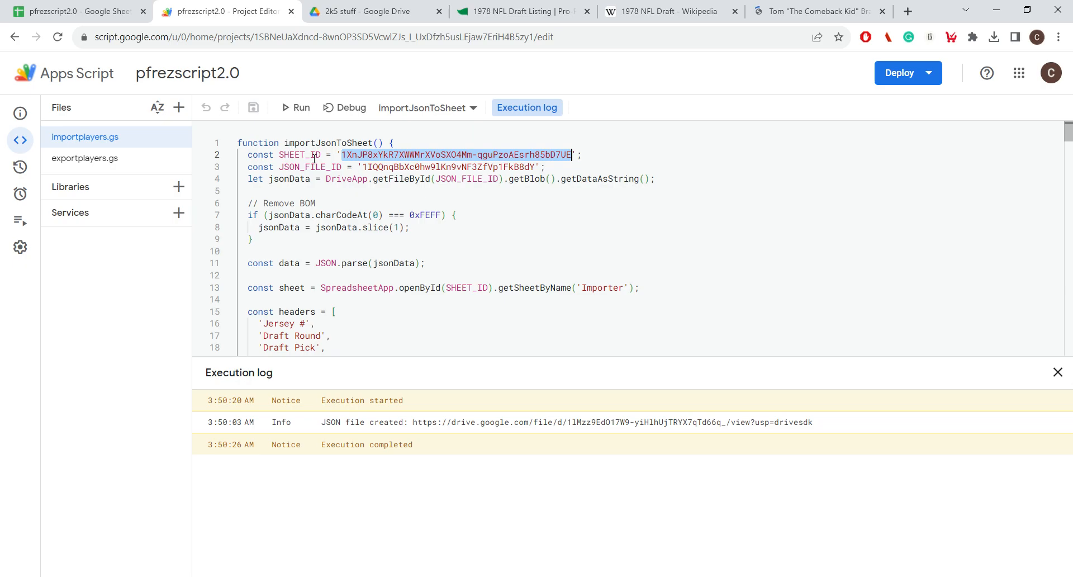
pyautogui.click(358, 157)
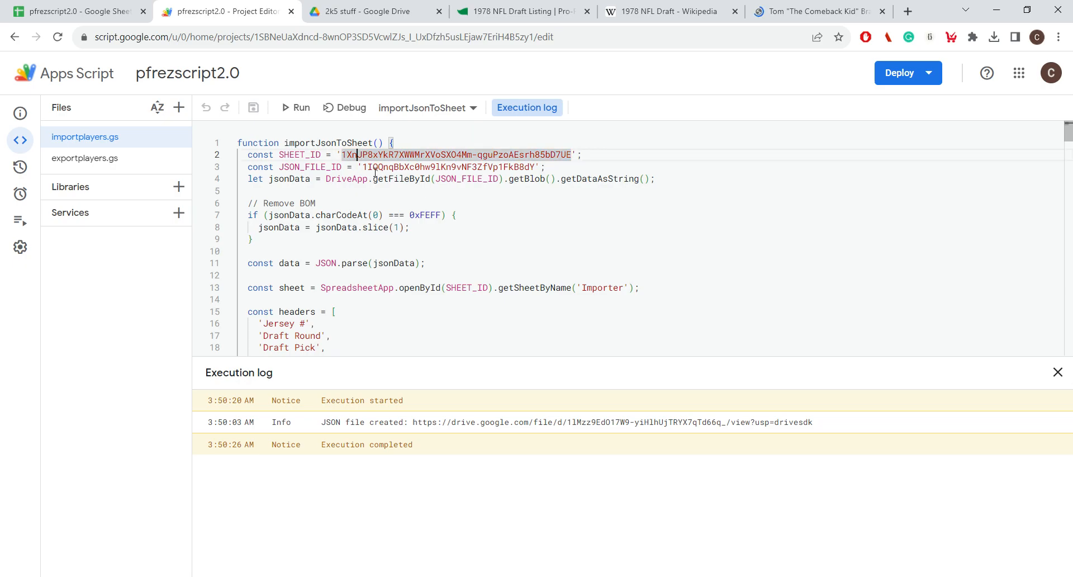
# Select the JSON_FILE_ID value in importplayers.gs, copy the link to tutorial.json in Google Drive, and return to the script
pyautogui.moveTo(363, 167); pyautogui.dragTo(540, 178)
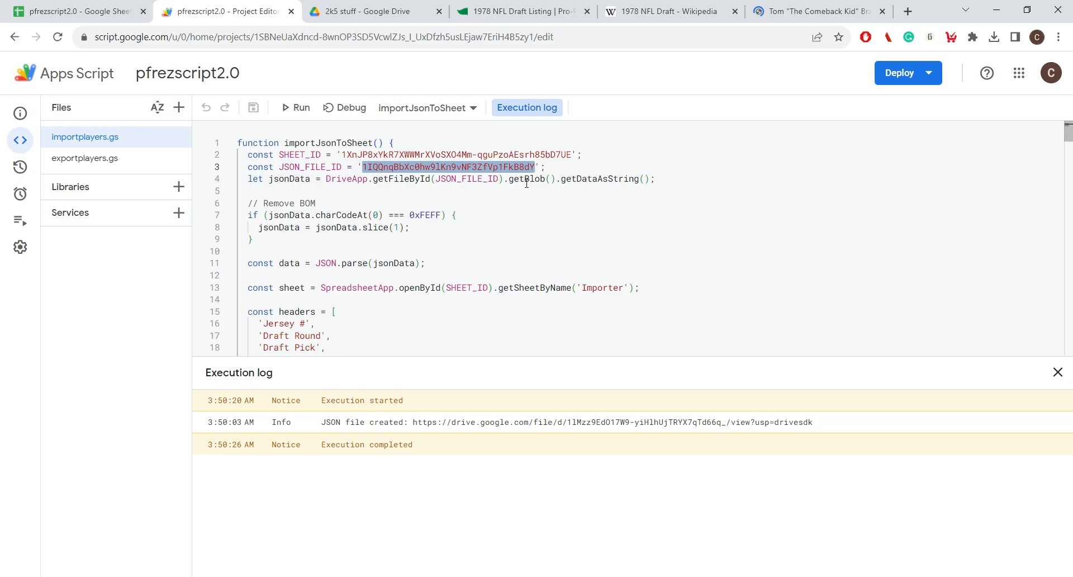
pyautogui.click(366, 11)
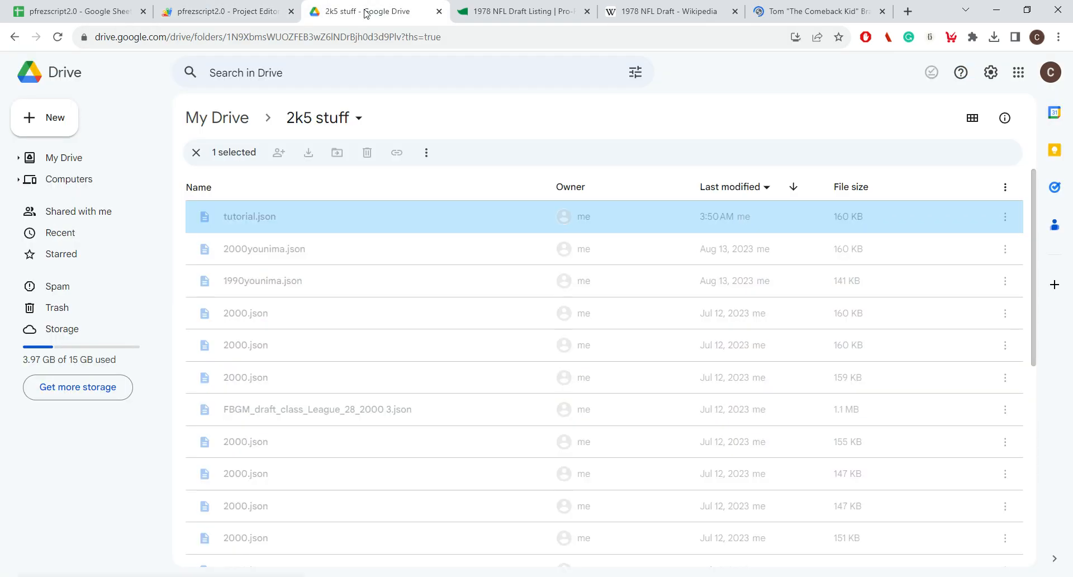
pyautogui.click(1011, 219)
pyautogui.moveTo(855, 361)
pyautogui.click(623, 380)
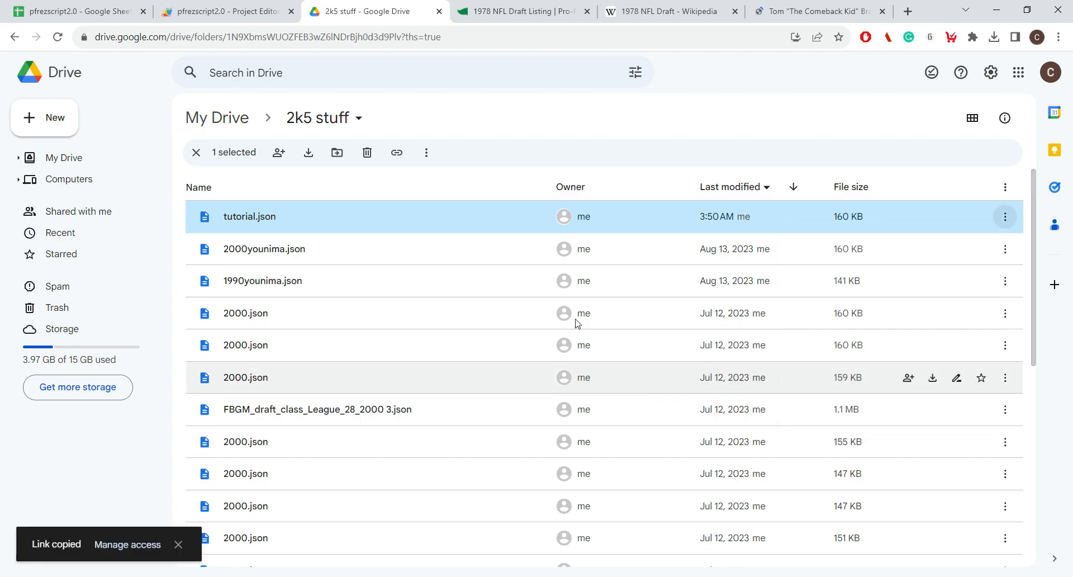
pyautogui.click(208, 15)
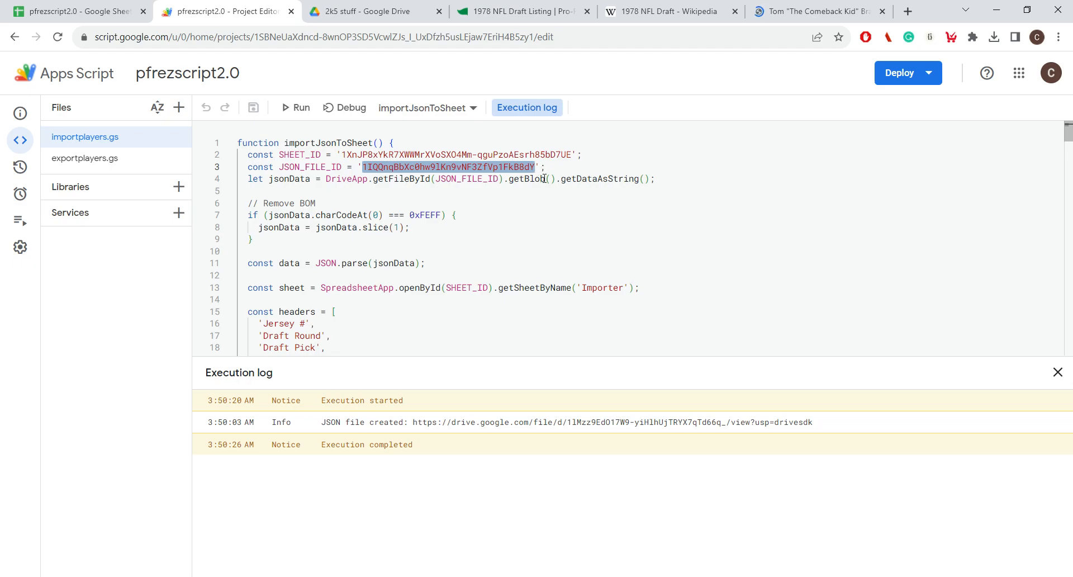
# Replace the JSON_FILE_ID value with only the file ID portion of the copied tutorial.json link and save importplayers.gs
pyautogui.press('BackSpace')
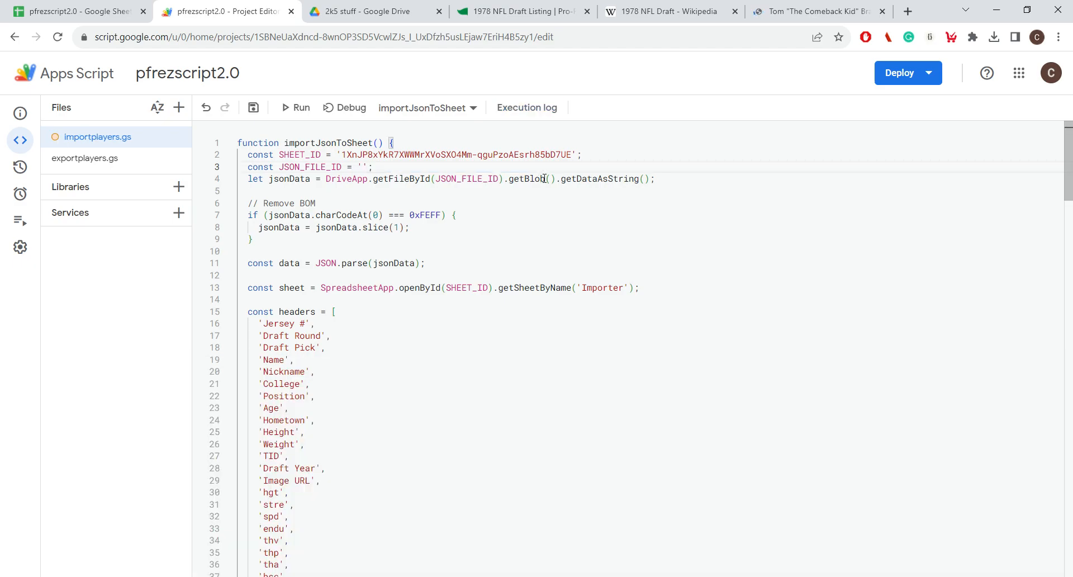
pyautogui.hotkey('ctrl', 'v')
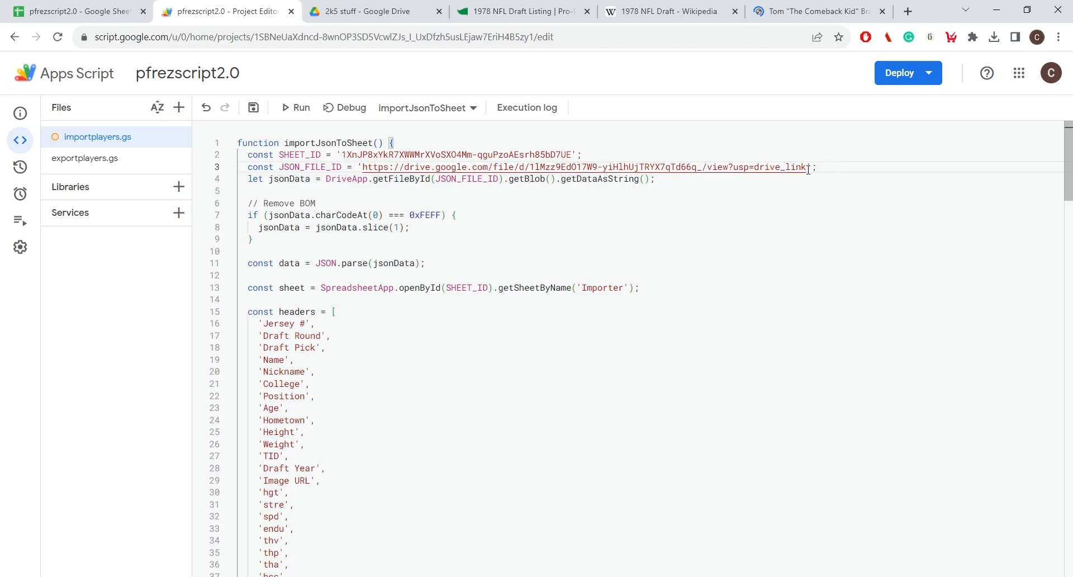
pyautogui.moveTo(810, 171); pyautogui.dragTo(708, 174)
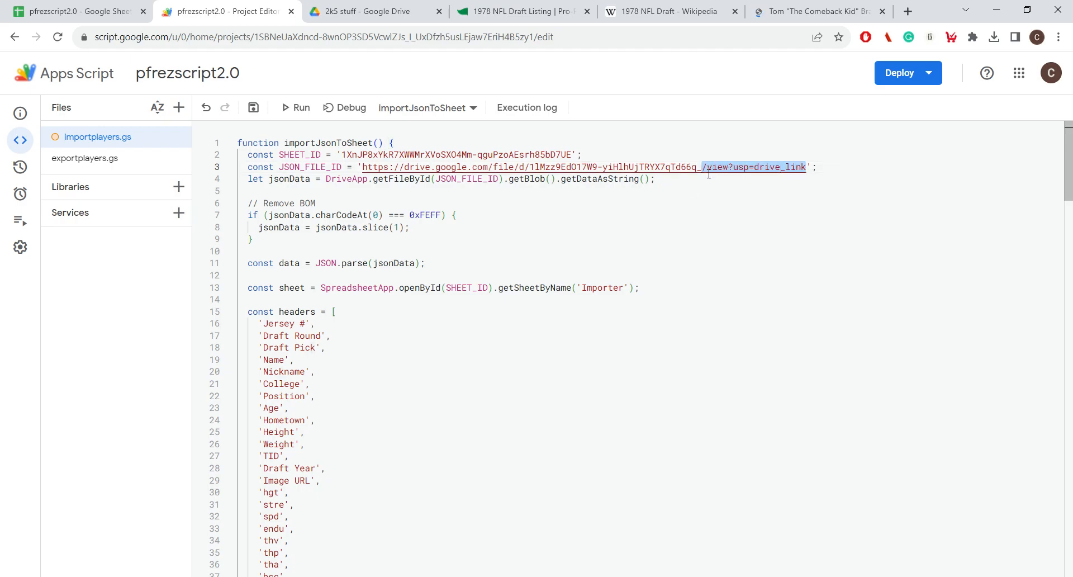
pyautogui.press('BackSpace')
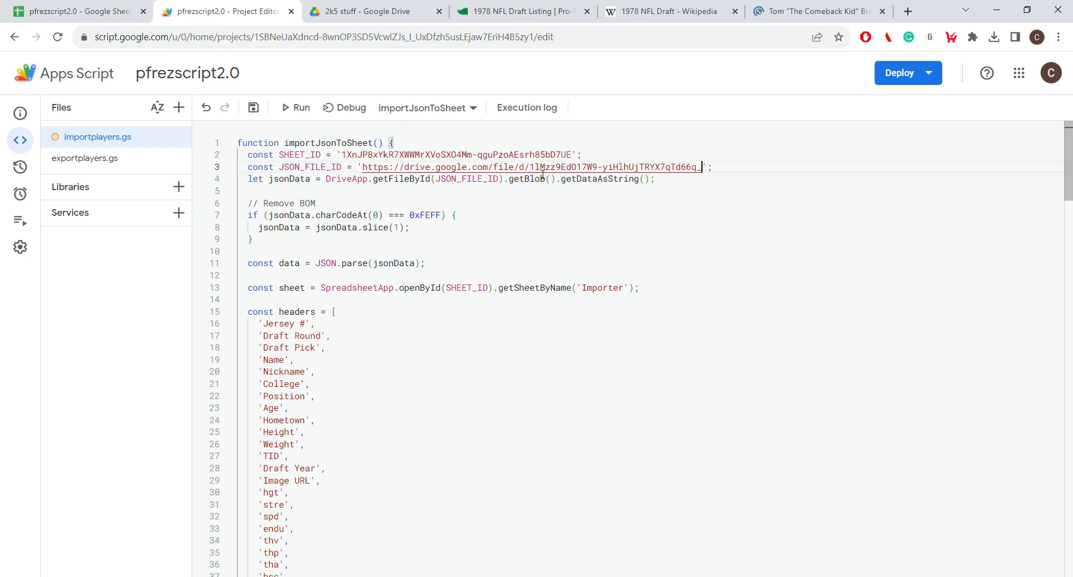
pyautogui.moveTo(529, 175); pyautogui.dragTo(366, 176)
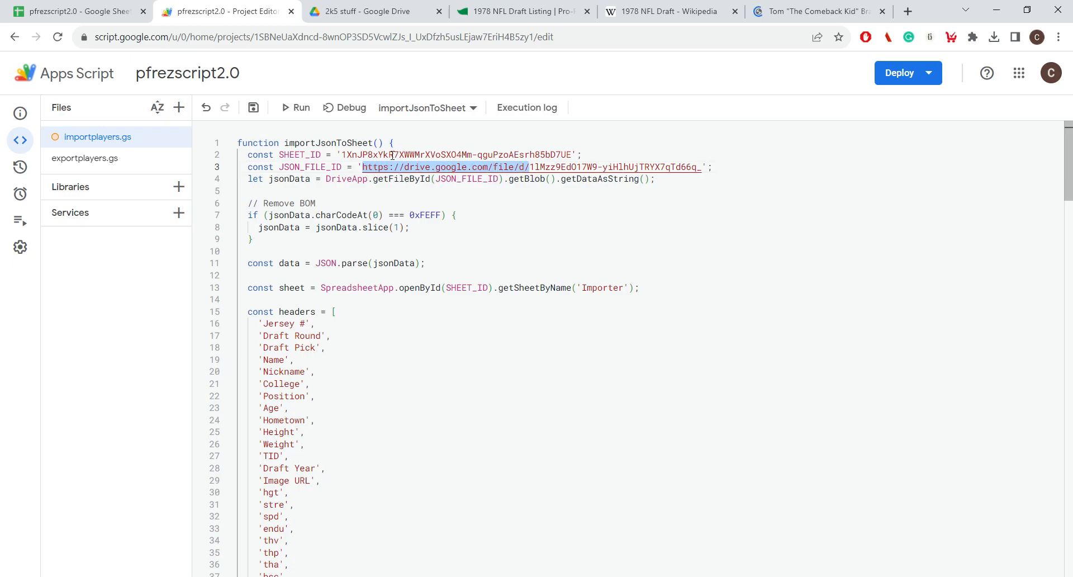
pyautogui.press('BackSpace')
pyautogui.click(518, 204)
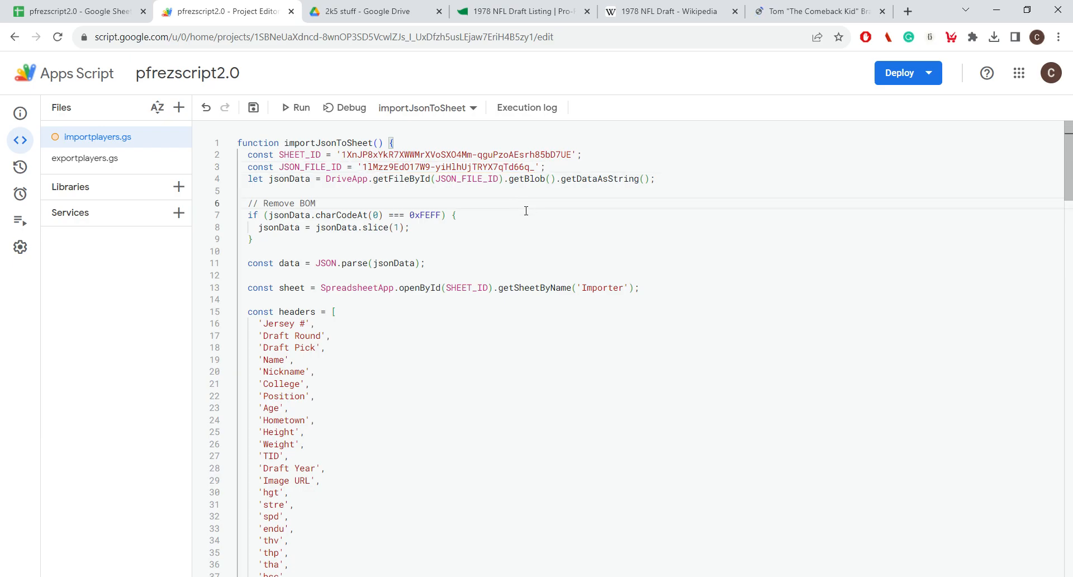
pyautogui.click(253, 107)
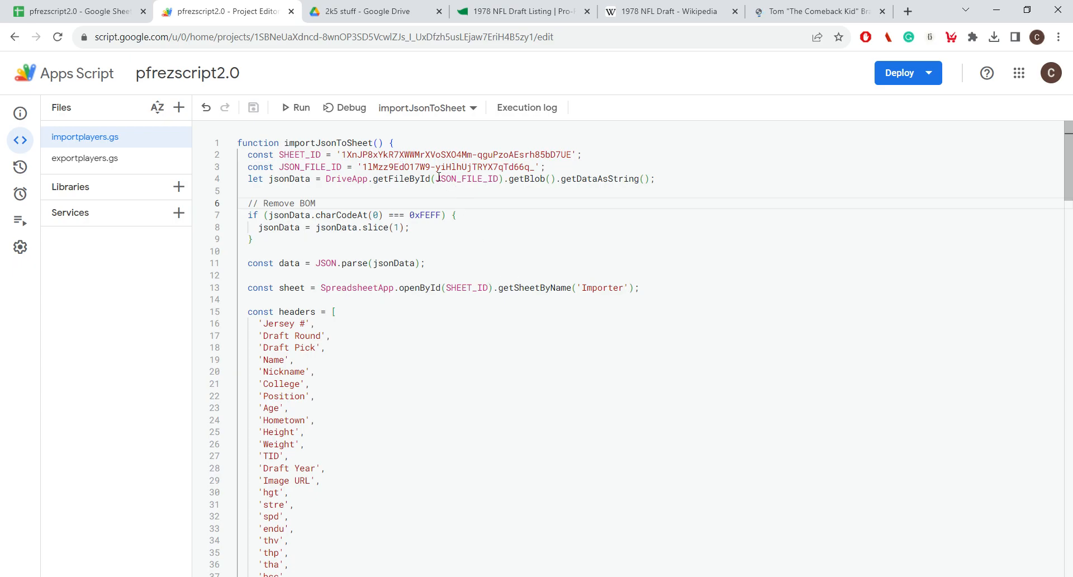
# Run importJsonToSheet from importplayers.gs and go to cell A2 of the Importer sheet in pfrezscript2.0
pyautogui.scroll(-12, 451, 246)
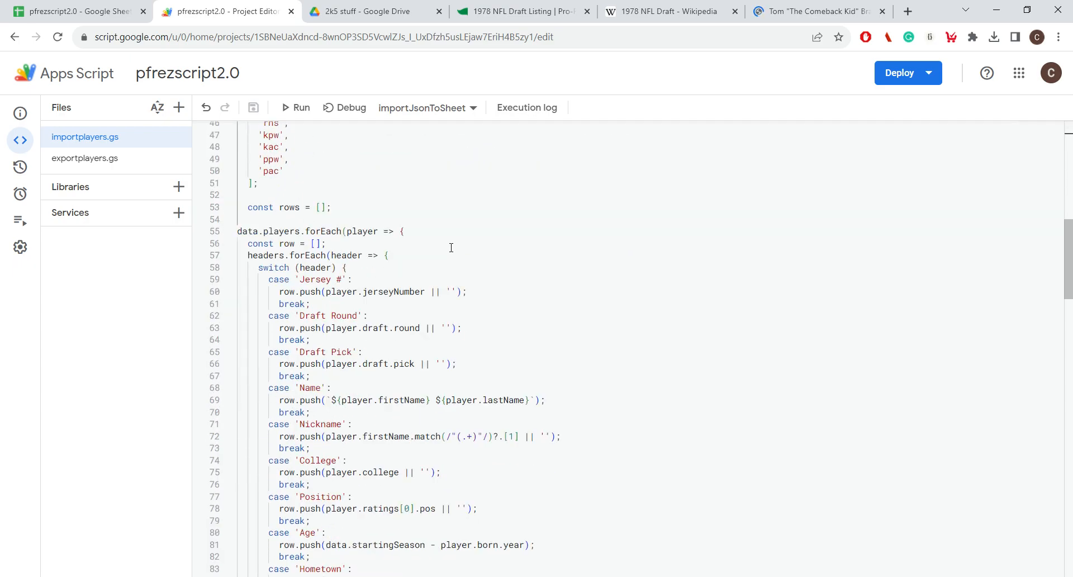
pyautogui.scroll(-12, 452, 247)
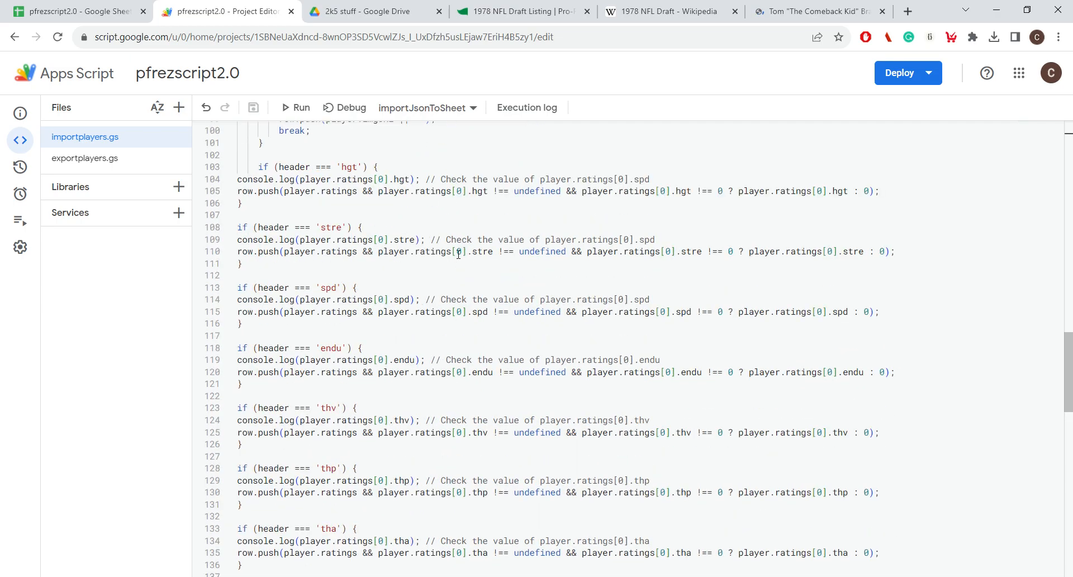
pyautogui.scroll(-8, 458, 254)
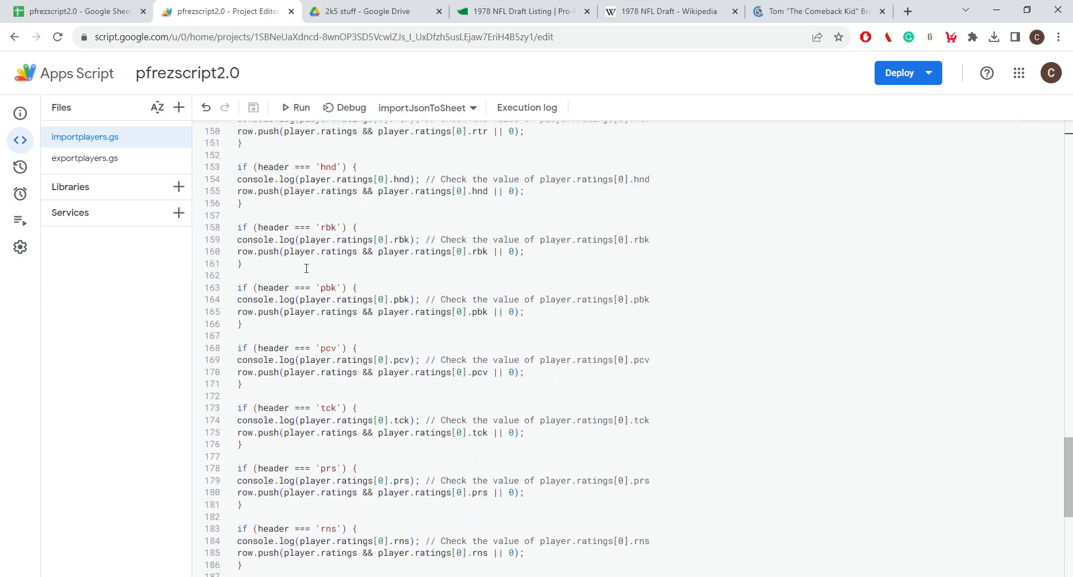
pyautogui.scroll(-4, 307, 269)
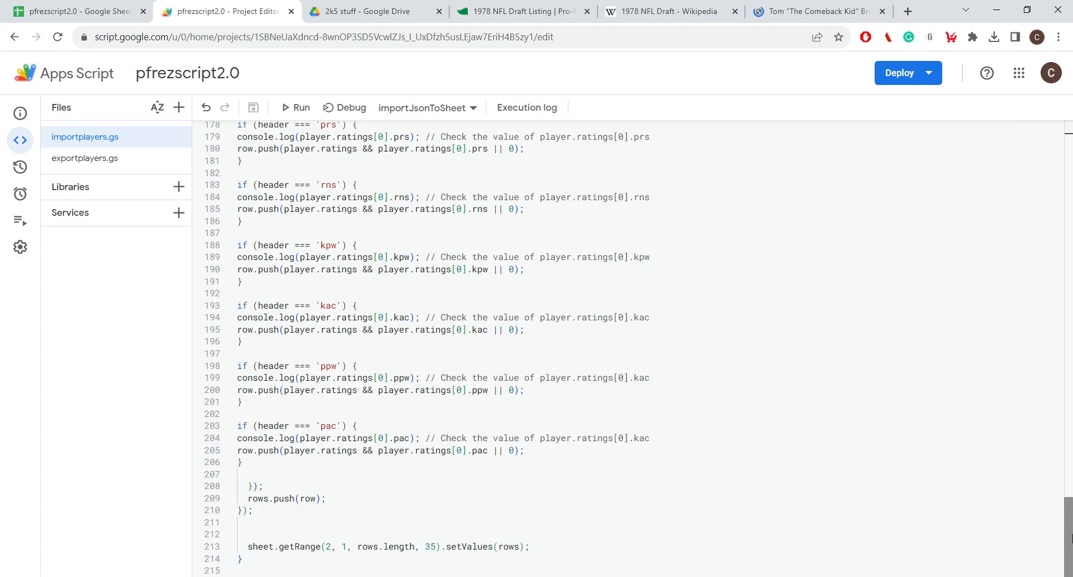
pyautogui.scroll(1, 1060, 256)
pyautogui.moveTo(1060, 256); pyautogui.dragTo(1054, 80)
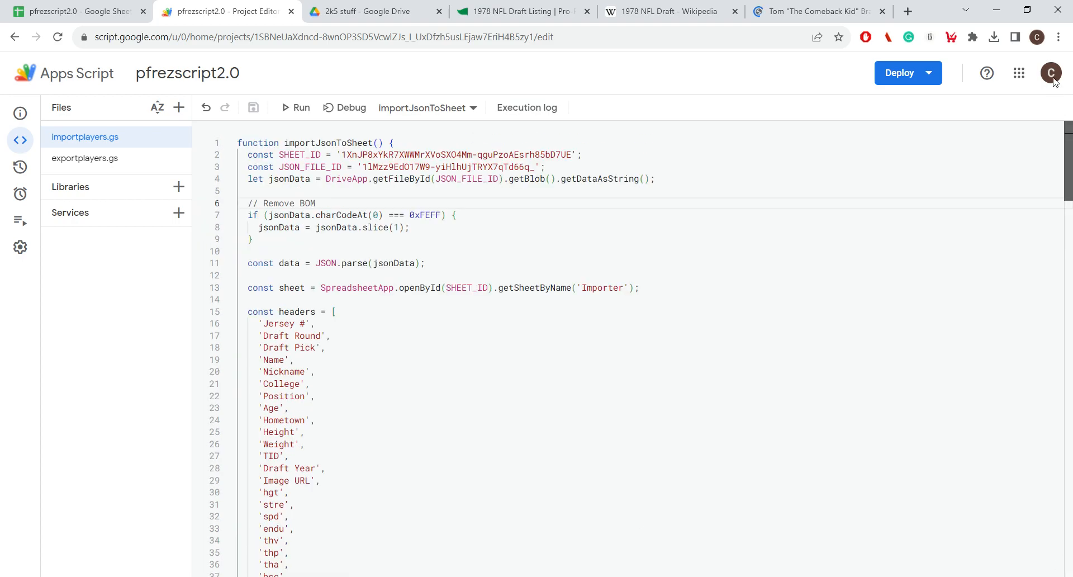
pyautogui.click(301, 108)
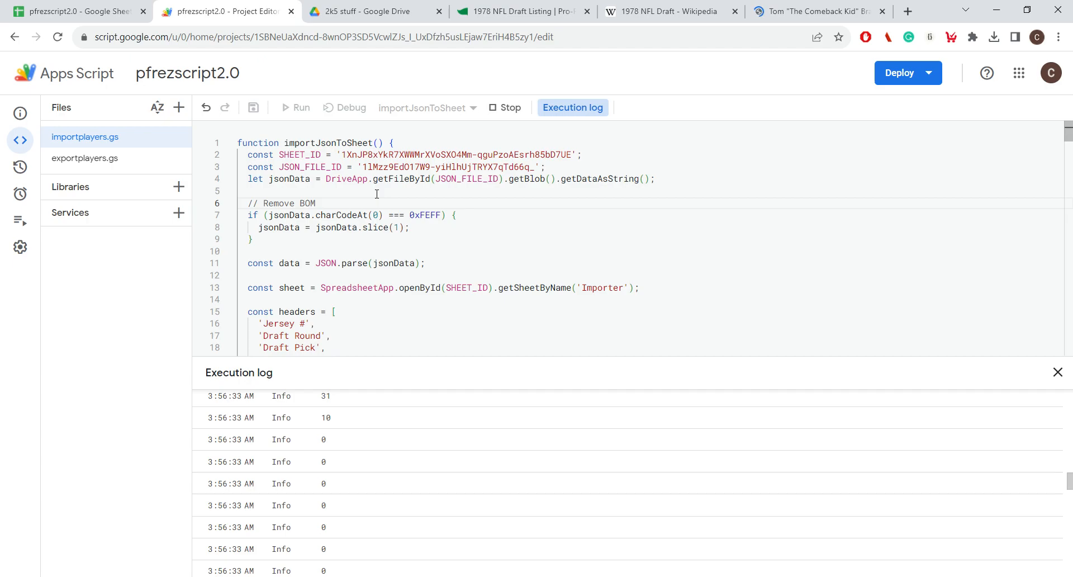
pyautogui.click(93, 6)
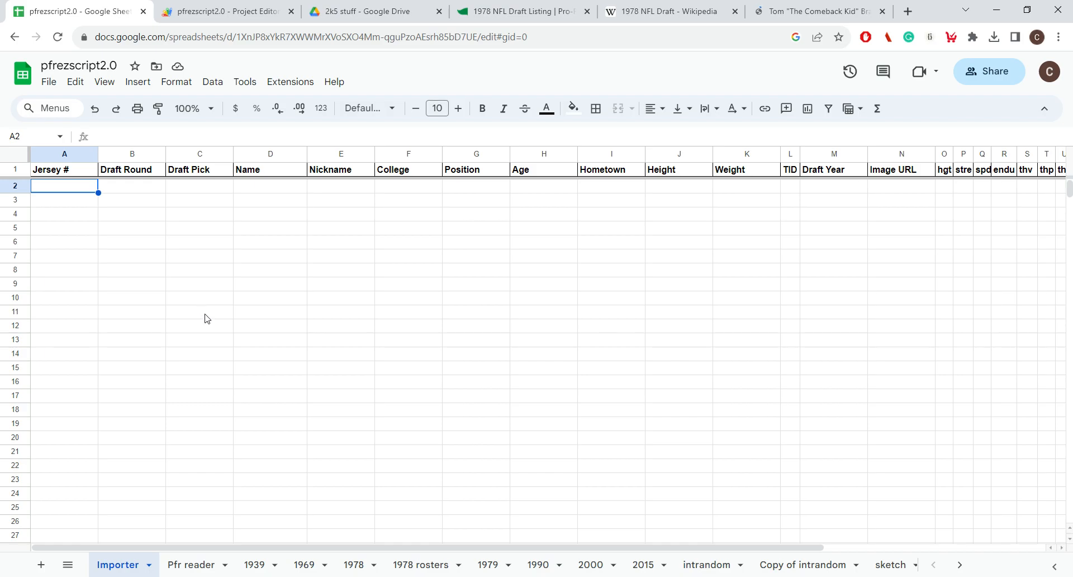
pyautogui.click(200, 214)
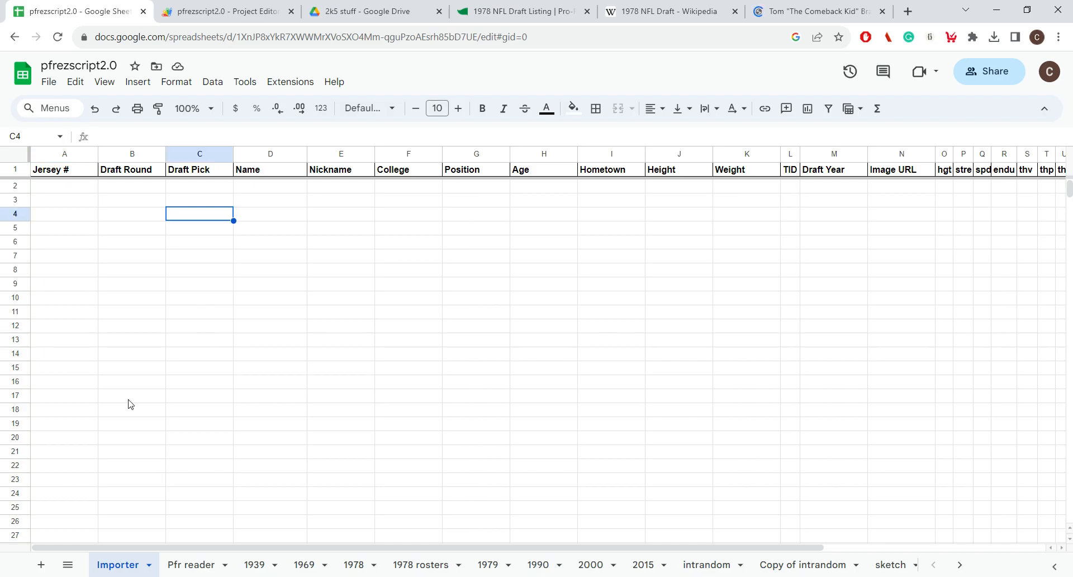
pyautogui.click(72, 191)
pyautogui.hotkey('ctrl', 'v')
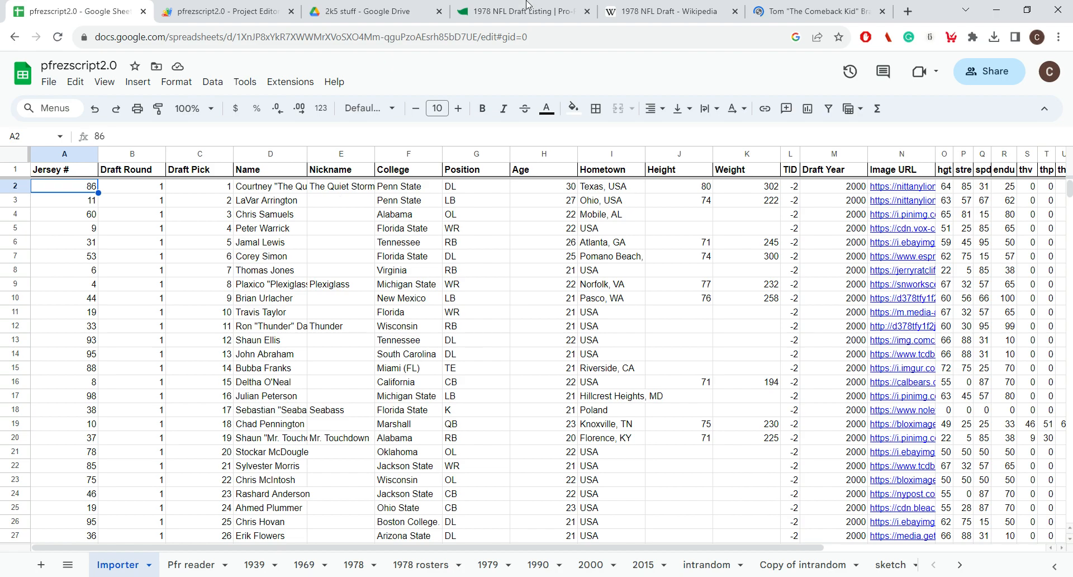
# Review the imported players in the Importer sheet, checking the rating columns and the rows through the draft rounds
pyautogui.click(352, 6)
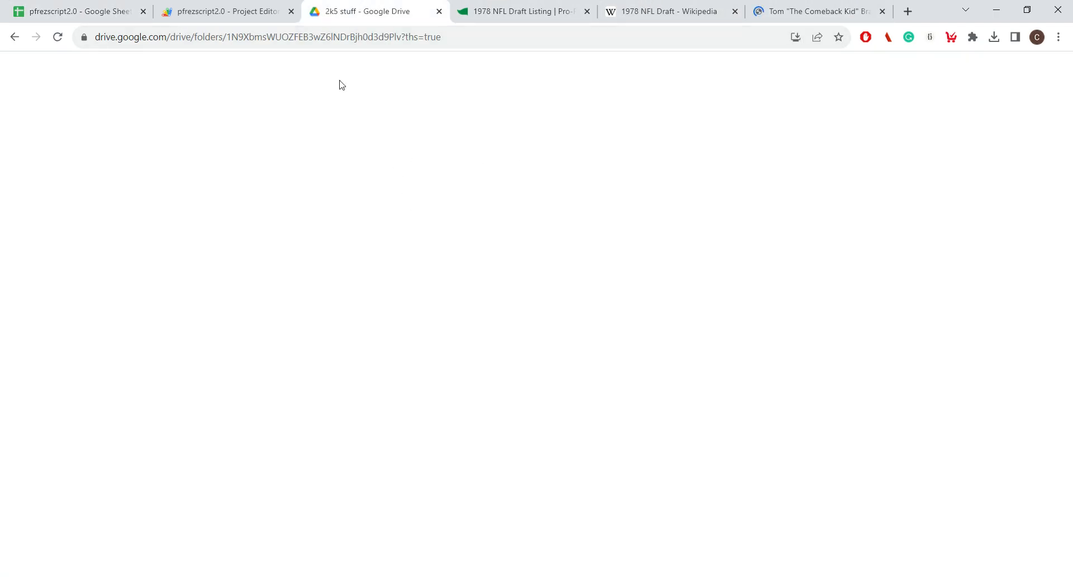
pyautogui.click(25, 8)
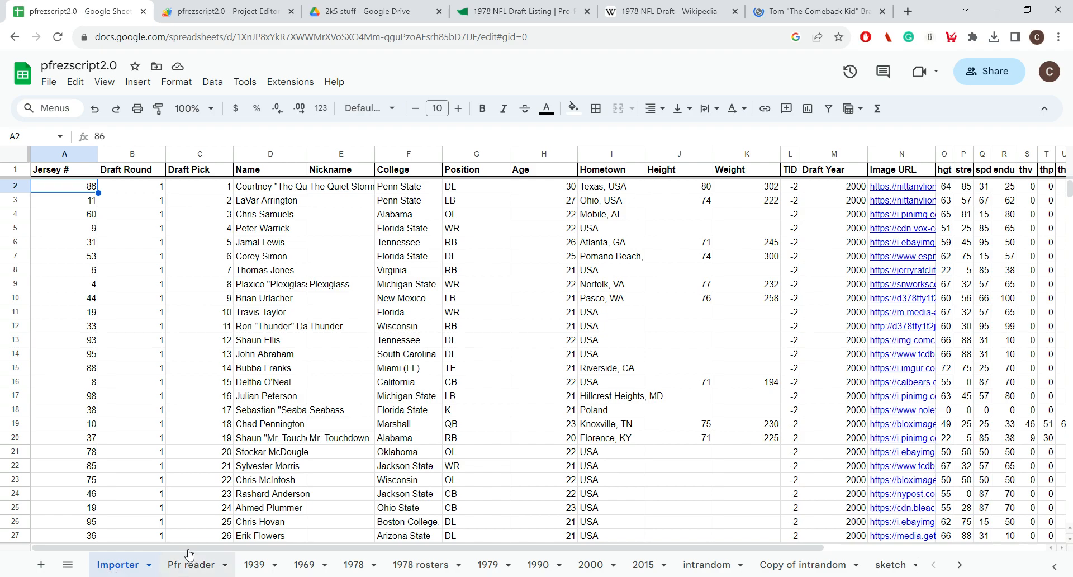
pyautogui.moveTo(358, 549); pyautogui.dragTo(779, 549)
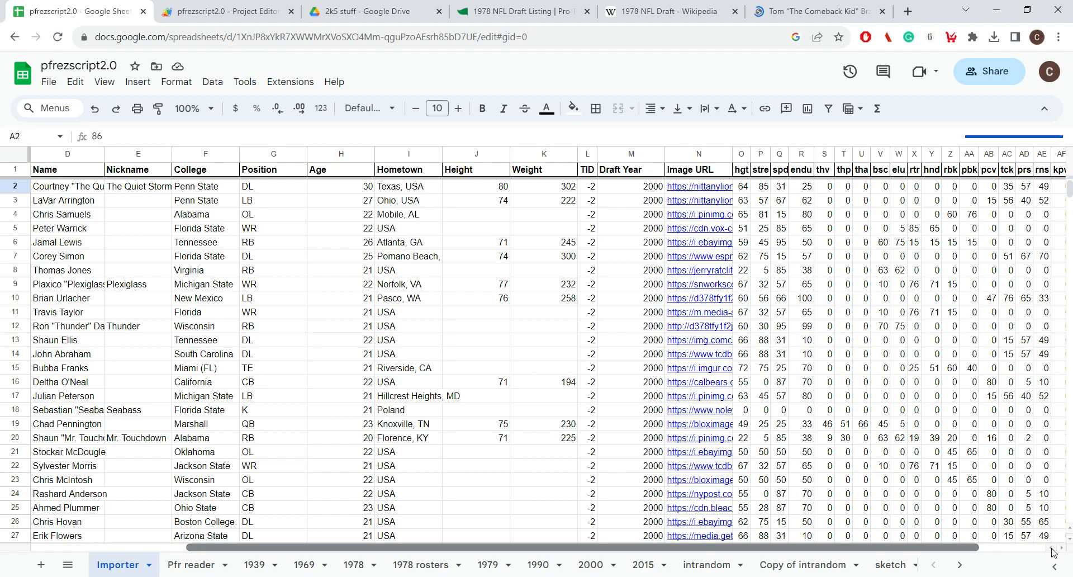
pyautogui.hscroll(-5, 268, 528)
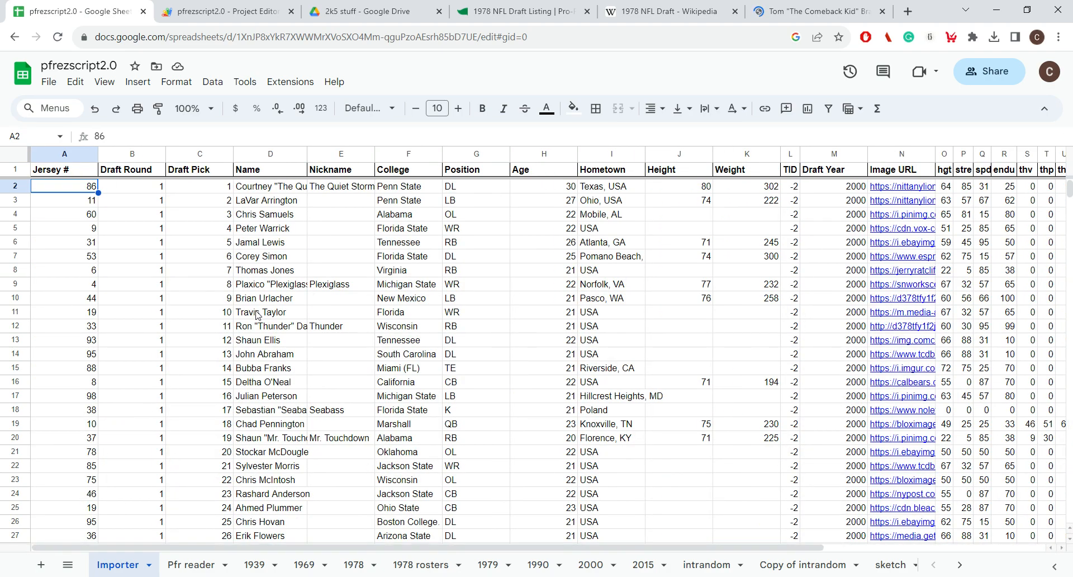
pyautogui.scroll(-10, 269, 326)
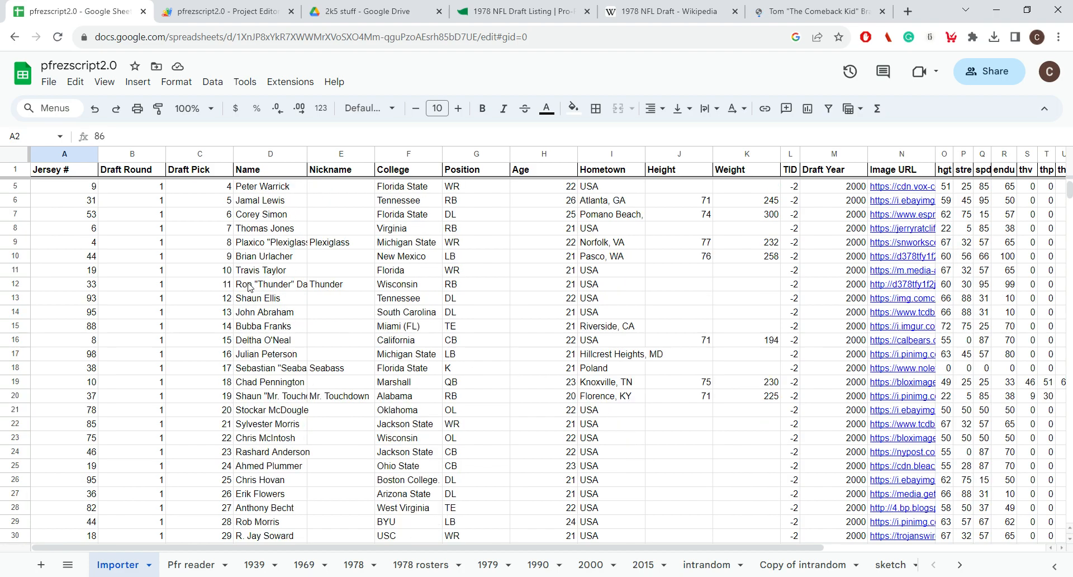
pyautogui.scroll(-20, 250, 287)
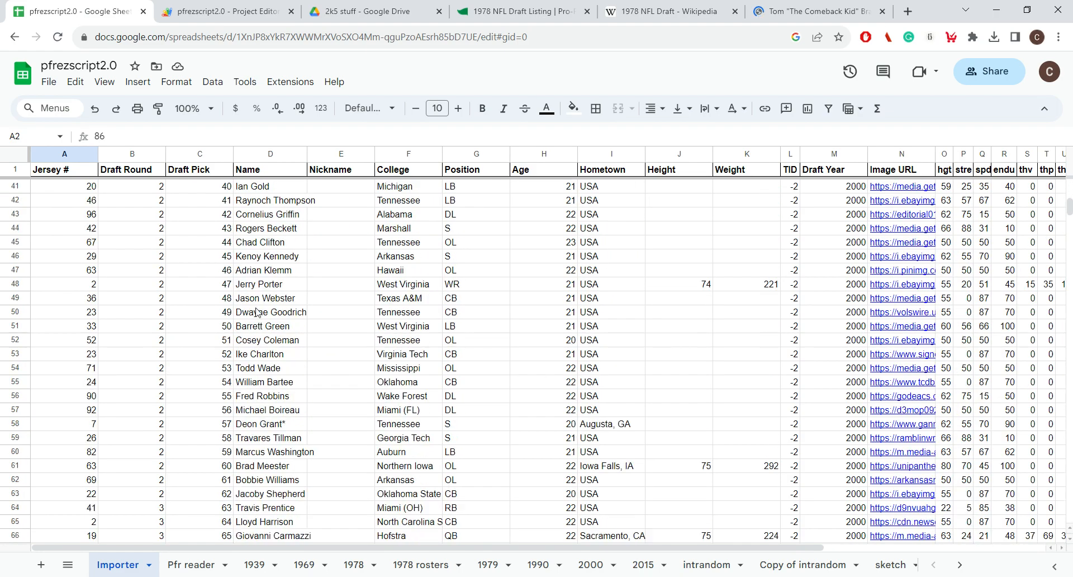
pyautogui.scroll(-10, 250, 318)
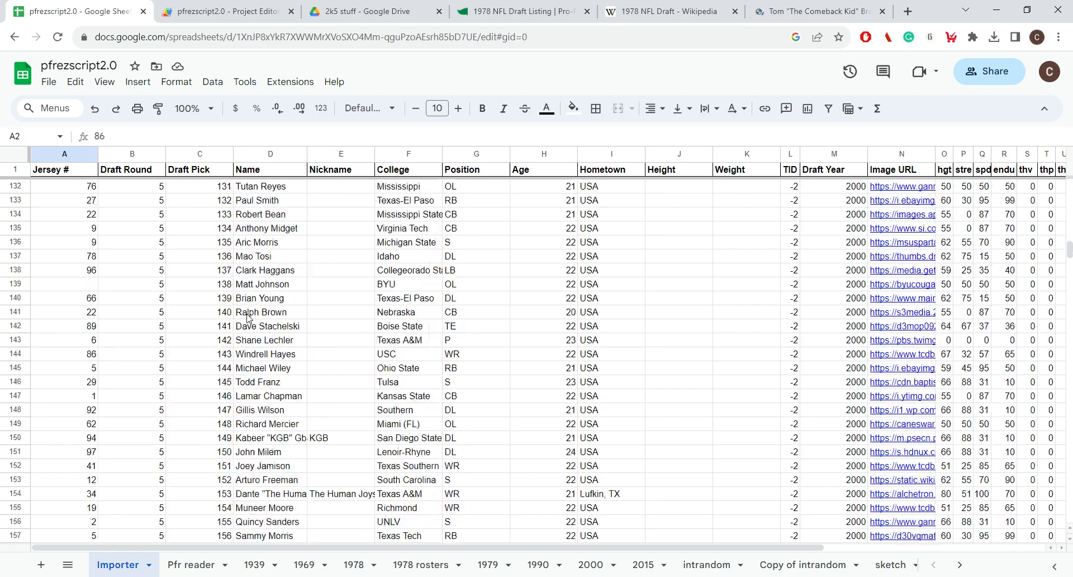
pyautogui.scroll(18, 249, 319)
pyautogui.scroll(20, 250, 319)
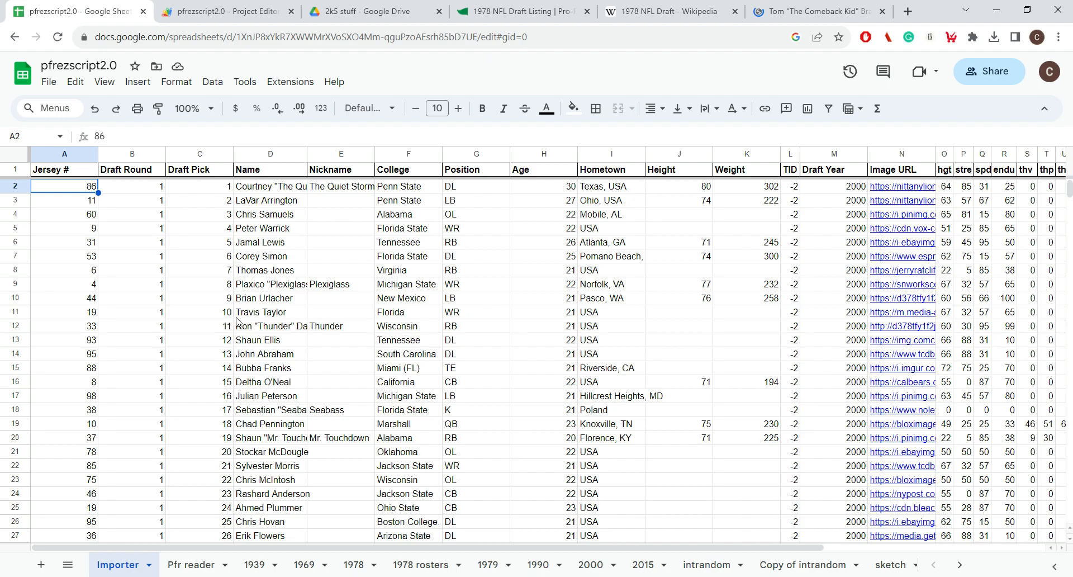
# Examine the Jersey # and Draft Pick columns of the Importer sheet down to the round 7 players
pyautogui.click(84, 174)
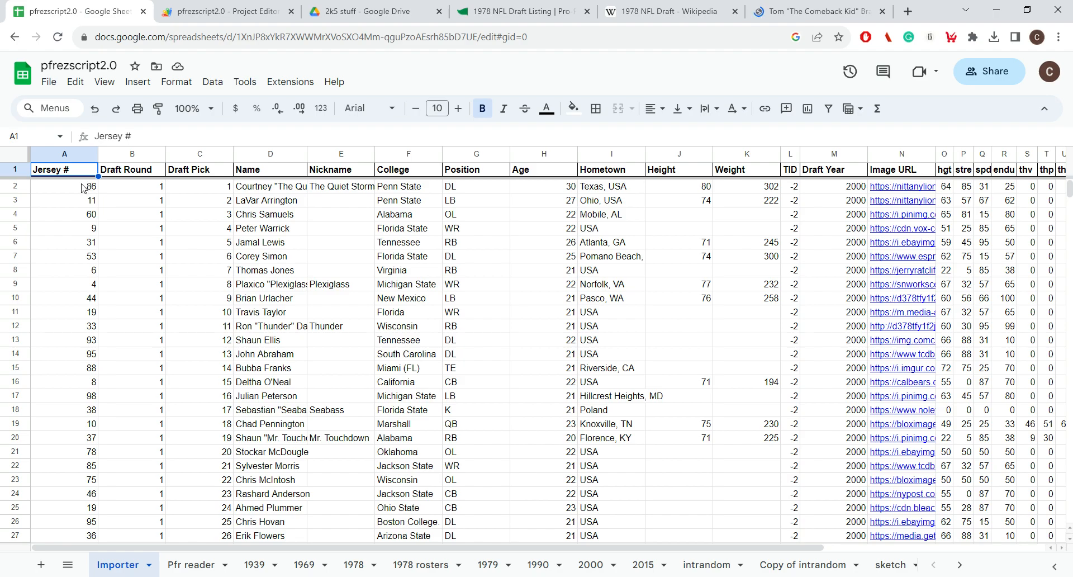
pyautogui.moveTo(78, 427); pyautogui.dragTo(129, 258)
pyautogui.click(223, 270)
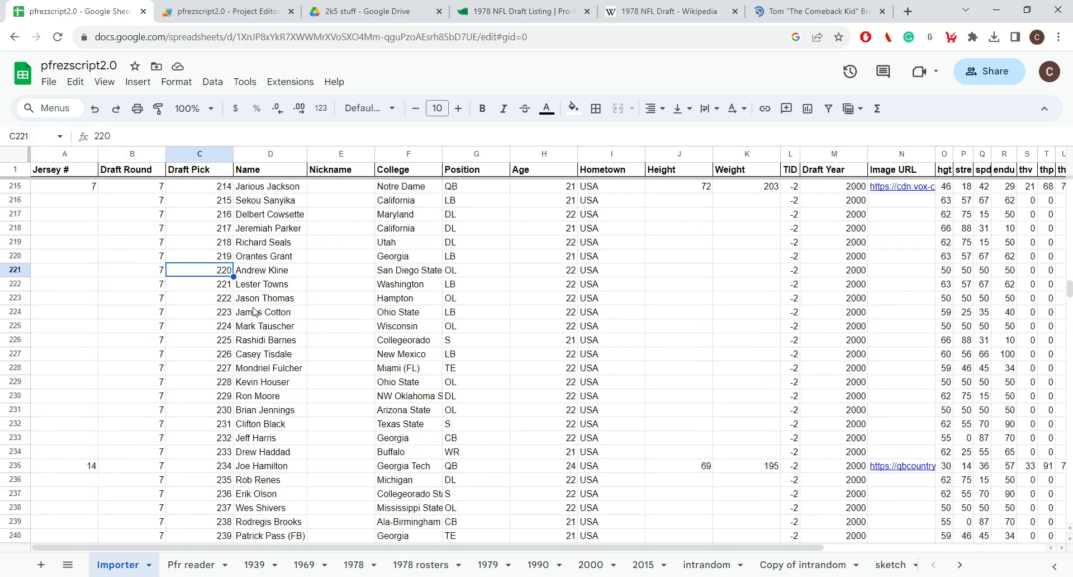
pyautogui.scroll(20, 254, 312)
pyautogui.scroll(20, 254, 312)
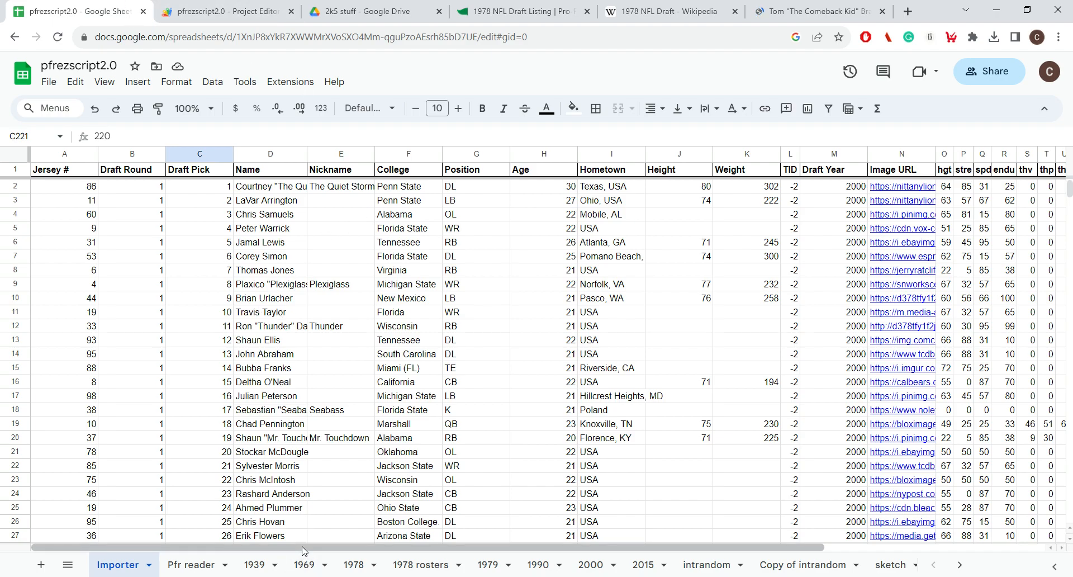
# Inspect the Image URL links of several imported players and check that column down the Importer sheet
pyautogui.moveTo(302, 550); pyautogui.dragTo(553, 550)
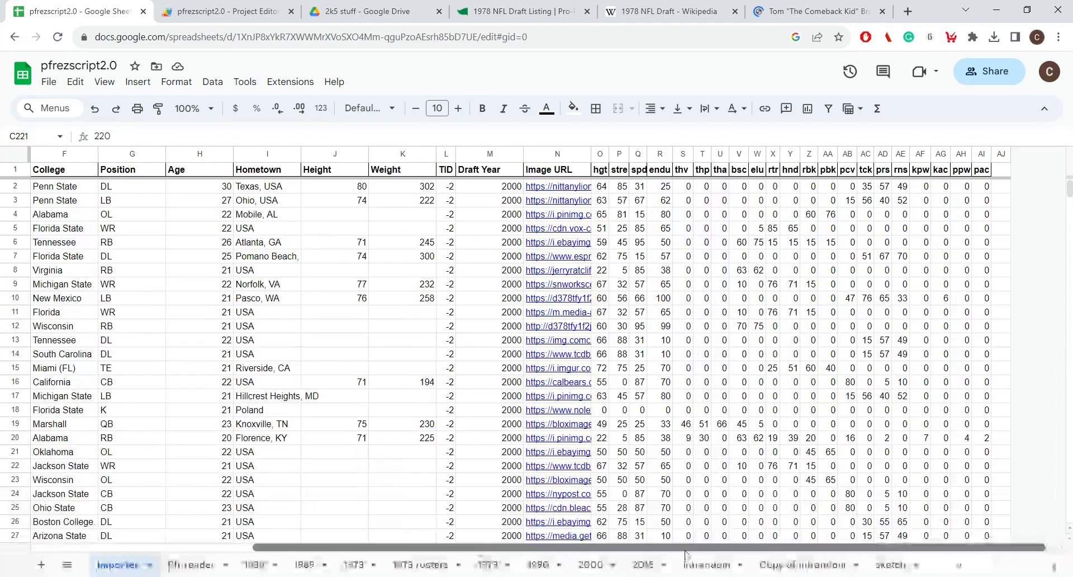
pyautogui.click(572, 190)
pyautogui.click(571, 205)
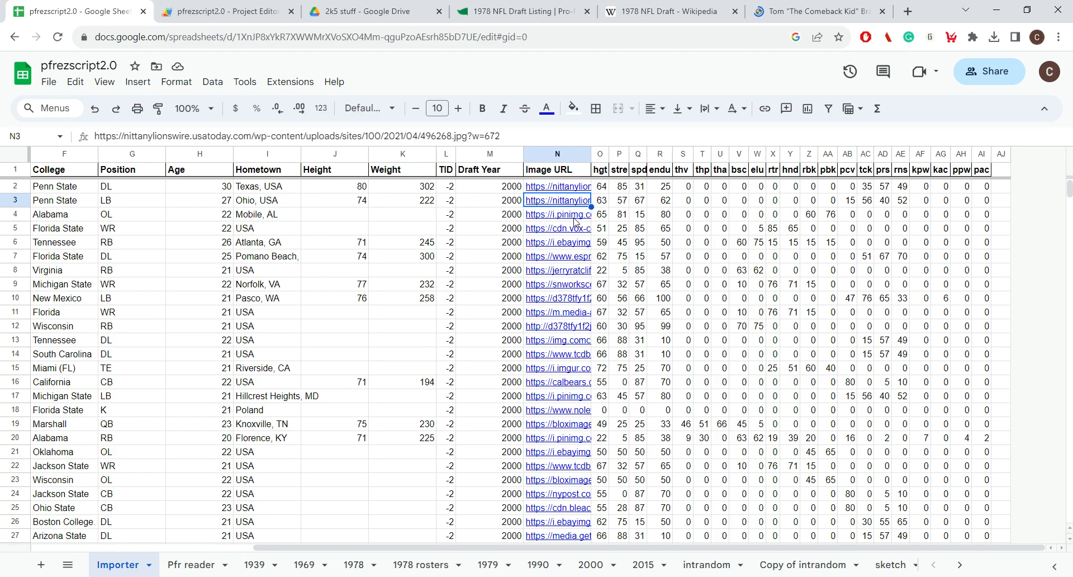
pyautogui.click(574, 217)
pyautogui.click(559, 270)
pyautogui.click(561, 261)
pyautogui.click(581, 382)
pyautogui.scroll(-15, 587, 380)
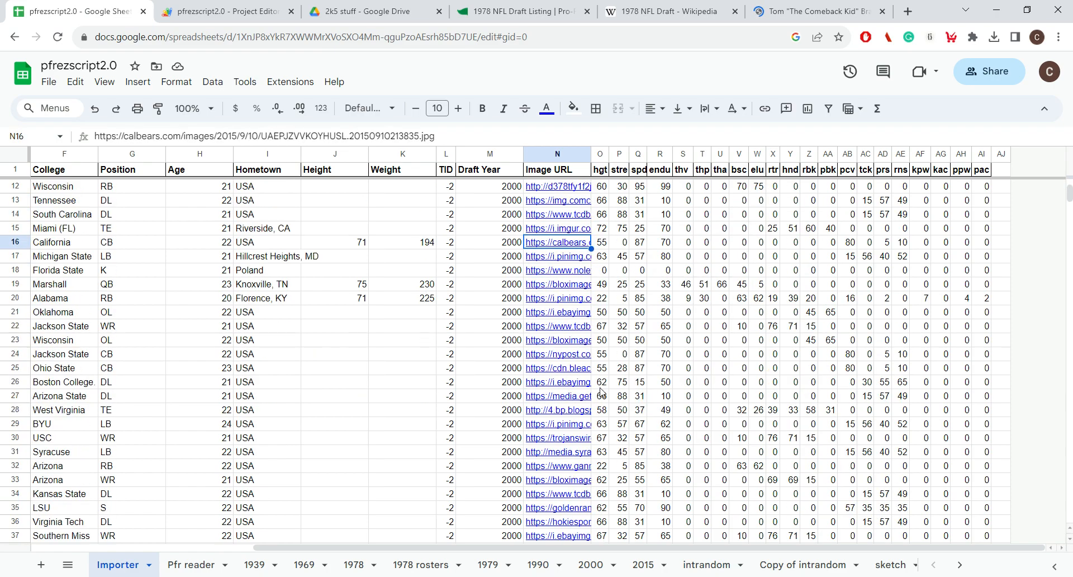
pyautogui.scroll(-20, 591, 387)
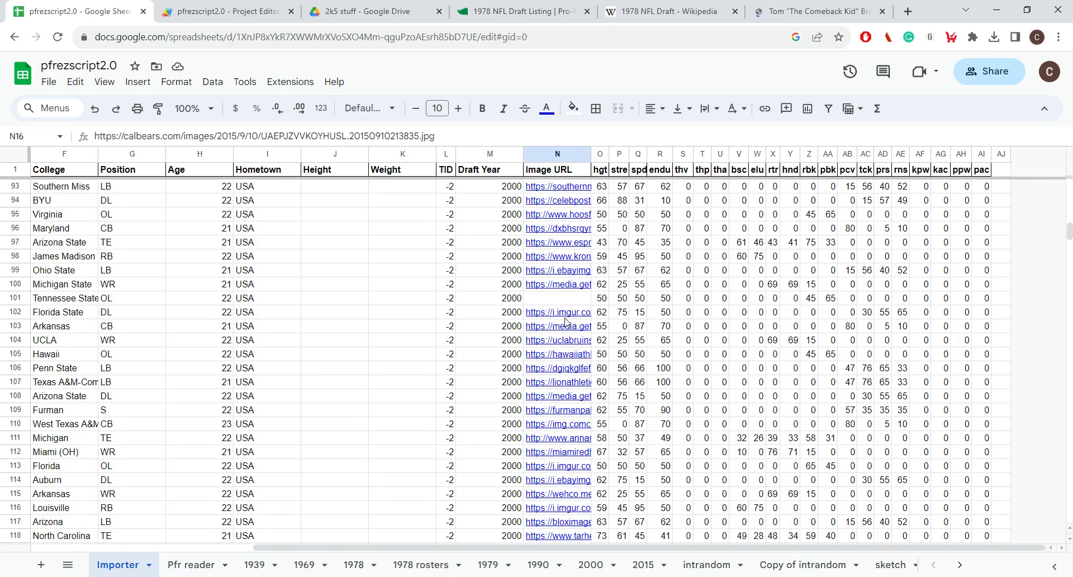
pyautogui.scroll(-20, 567, 322)
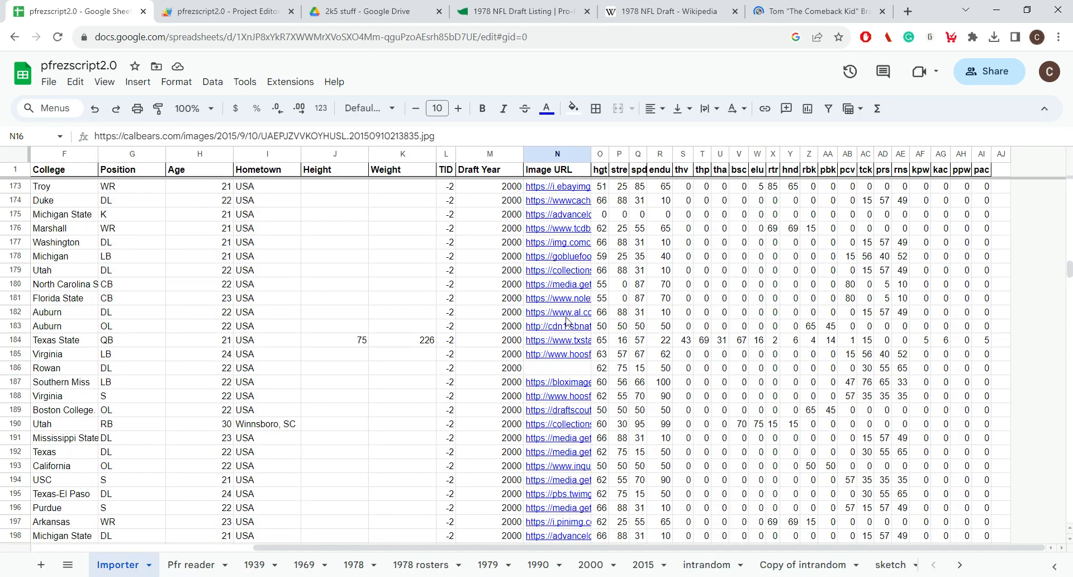
pyautogui.scroll(20, 564, 330)
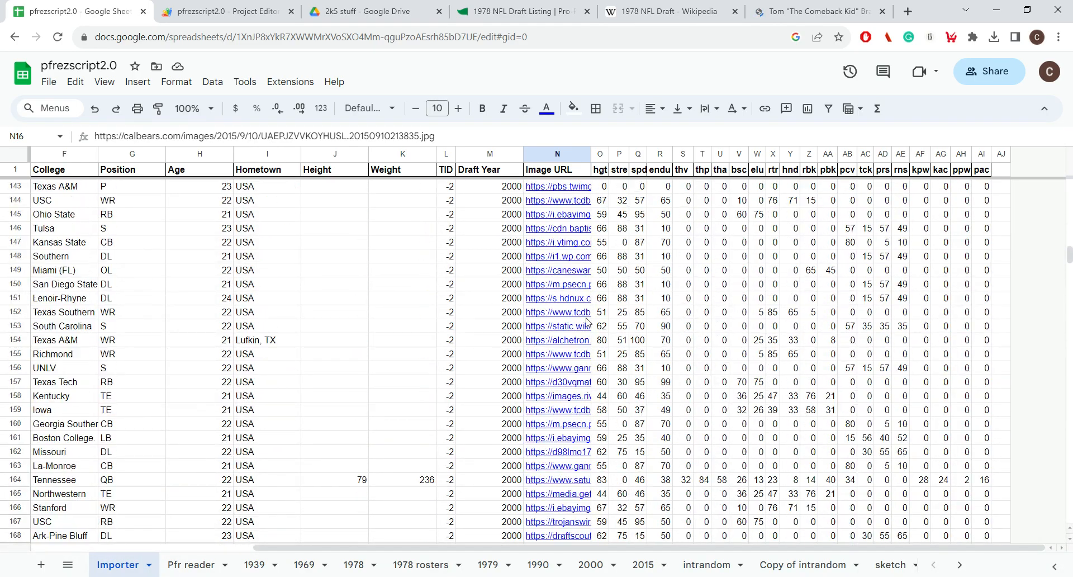
pyautogui.scroll(20, 556, 342)
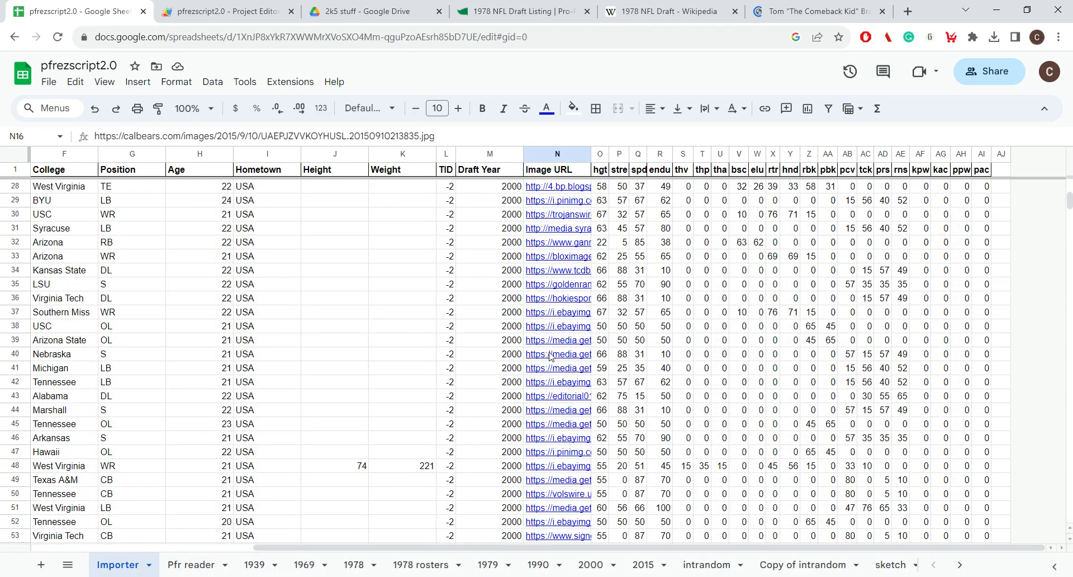
pyautogui.moveTo(571, 547); pyautogui.dragTo(163, 518)
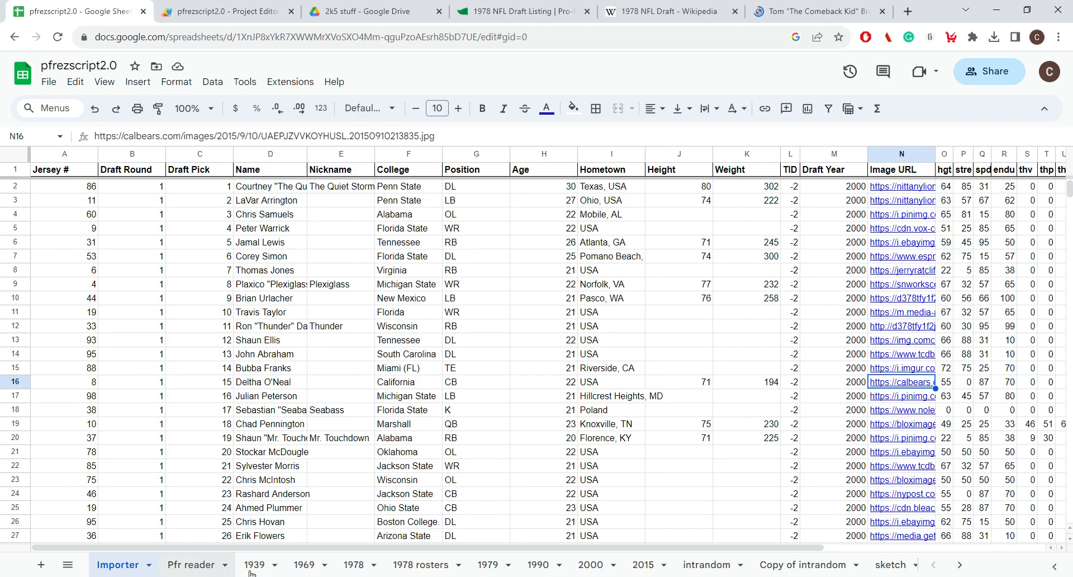
# Show the 1978 rosters sheet, and open Terry Bradshaw's Pro Football Reference page at his season-by-season passing table
pyautogui.click(428, 566)
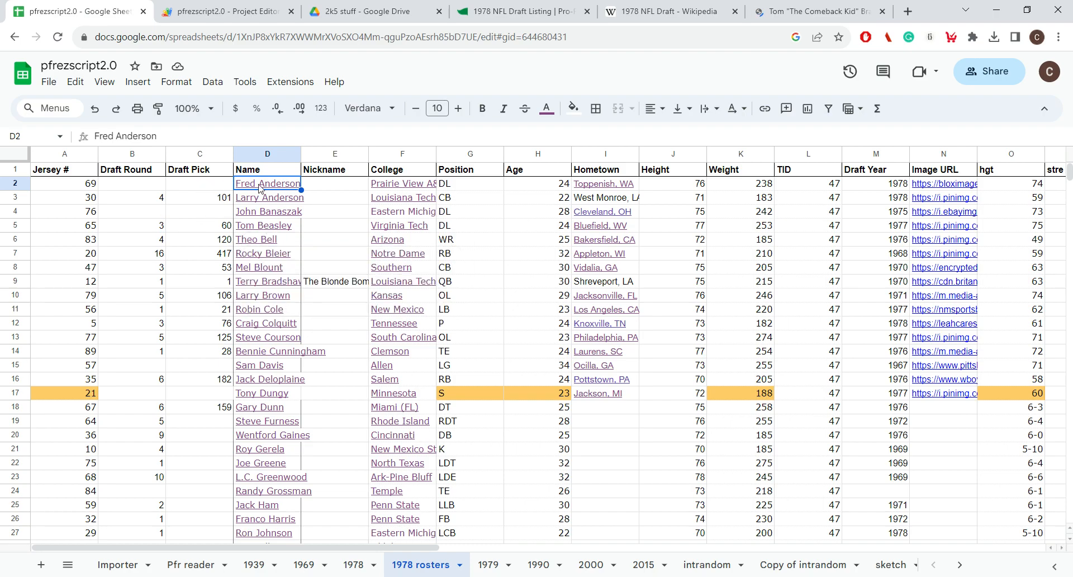
pyautogui.click(507, 5)
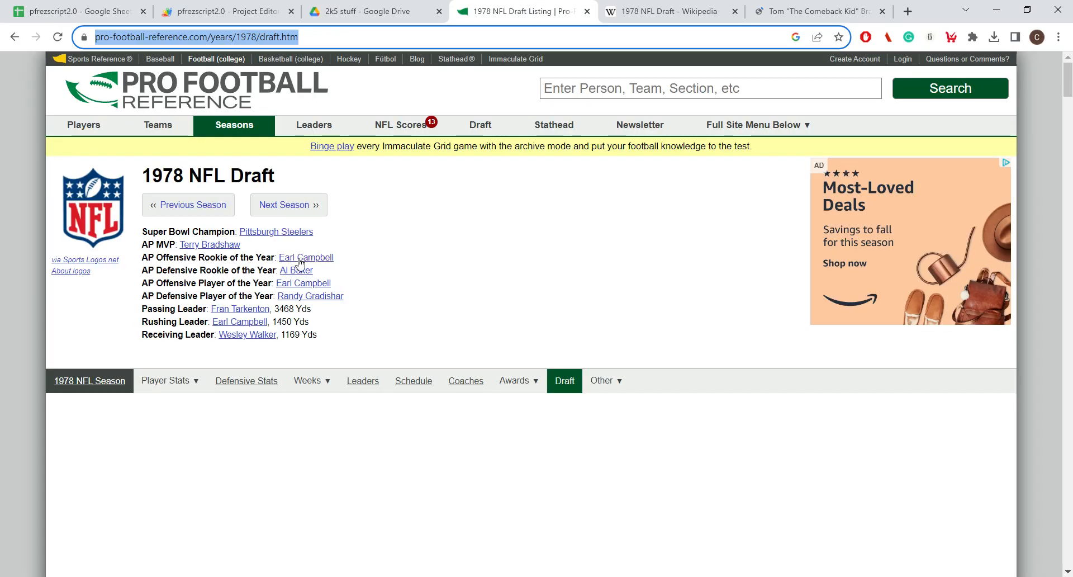
pyautogui.press('Return')
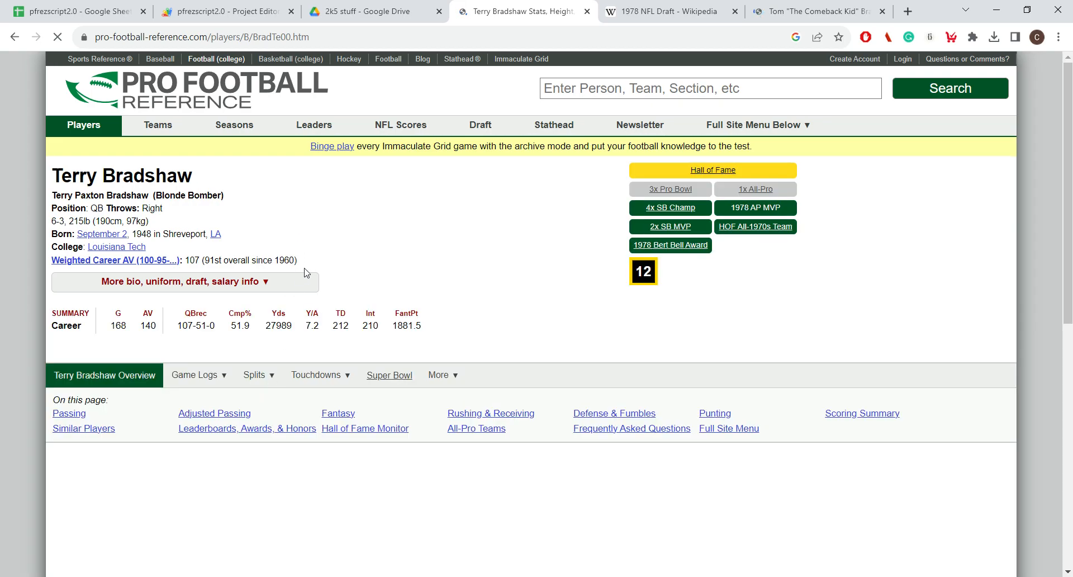
pyautogui.scroll(-8, 438, 211)
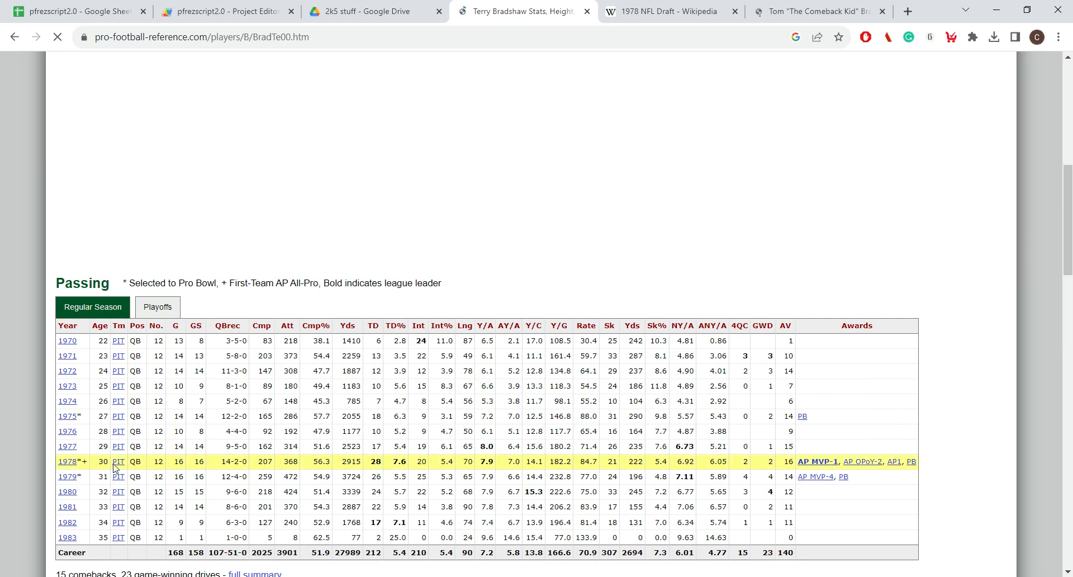
# Open the 1978 Pittsburgh Steelers team page from Bradshaw's 1978 season and go to its Roster & Players page
pyautogui.click(123, 462)
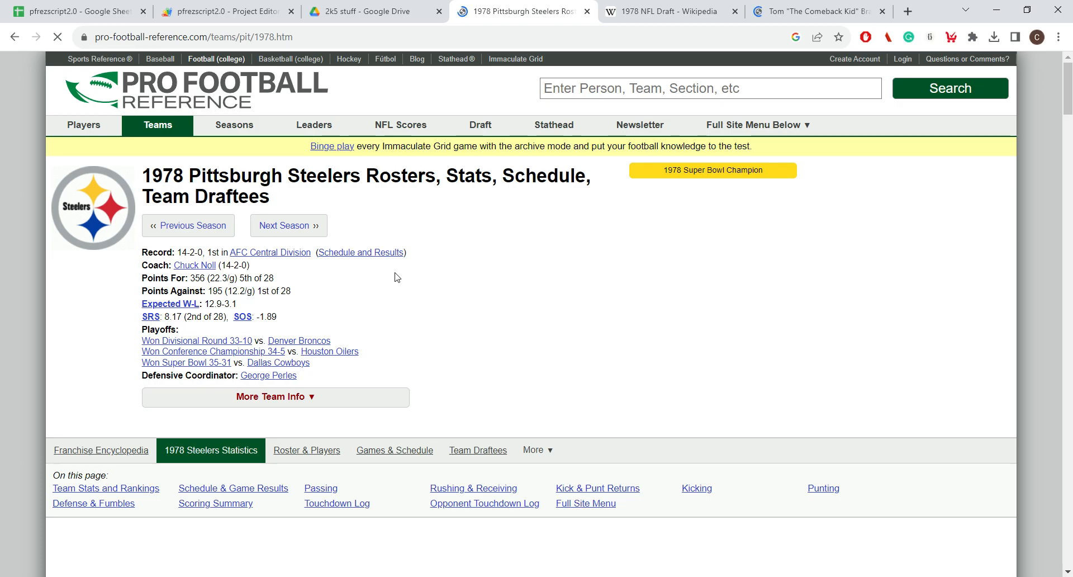
pyautogui.scroll(-5, 396, 276)
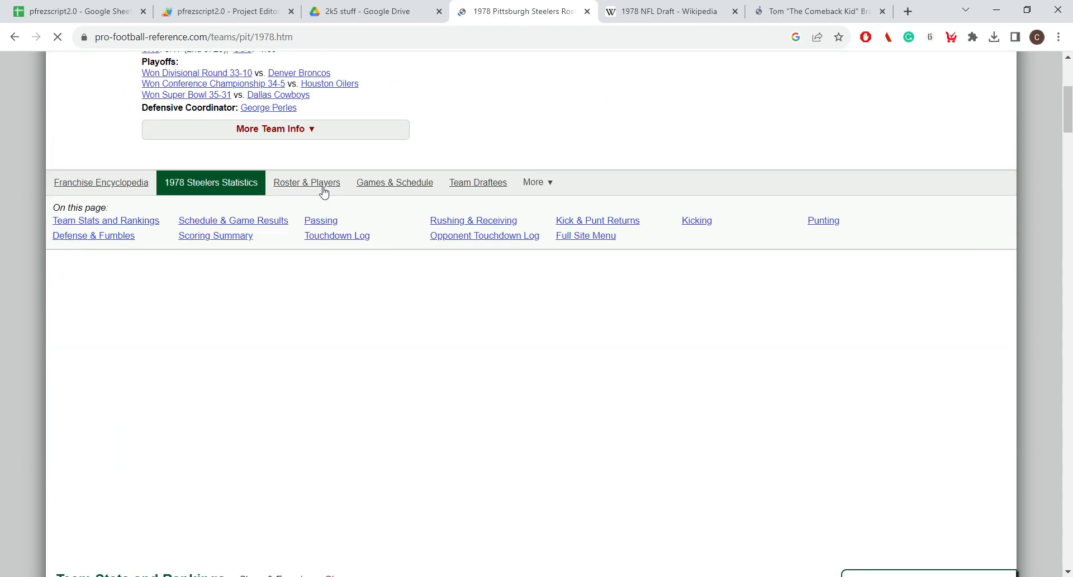
pyautogui.click(355, 206)
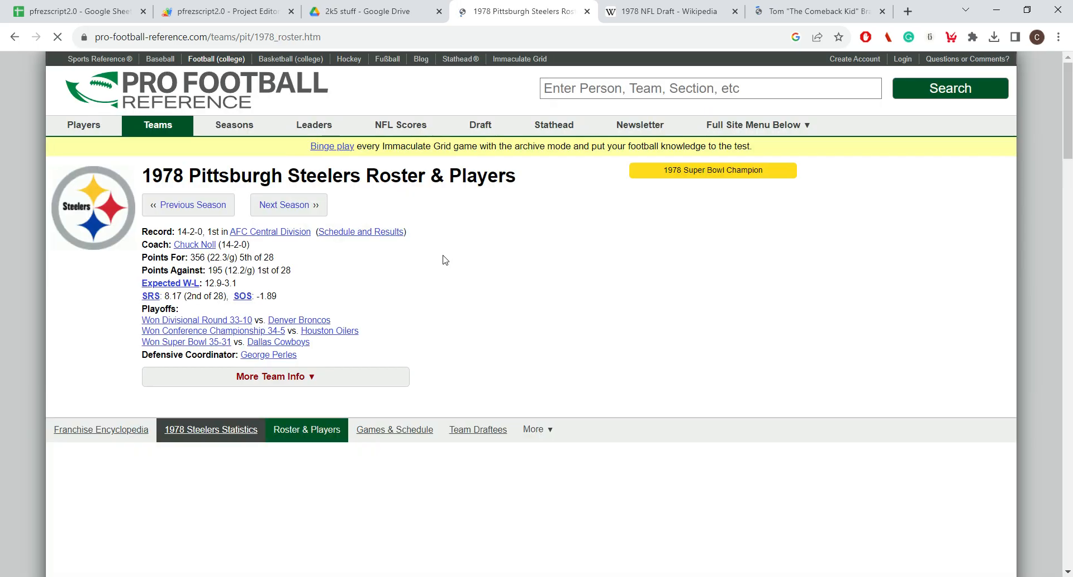
pyautogui.scroll(-6, 444, 260)
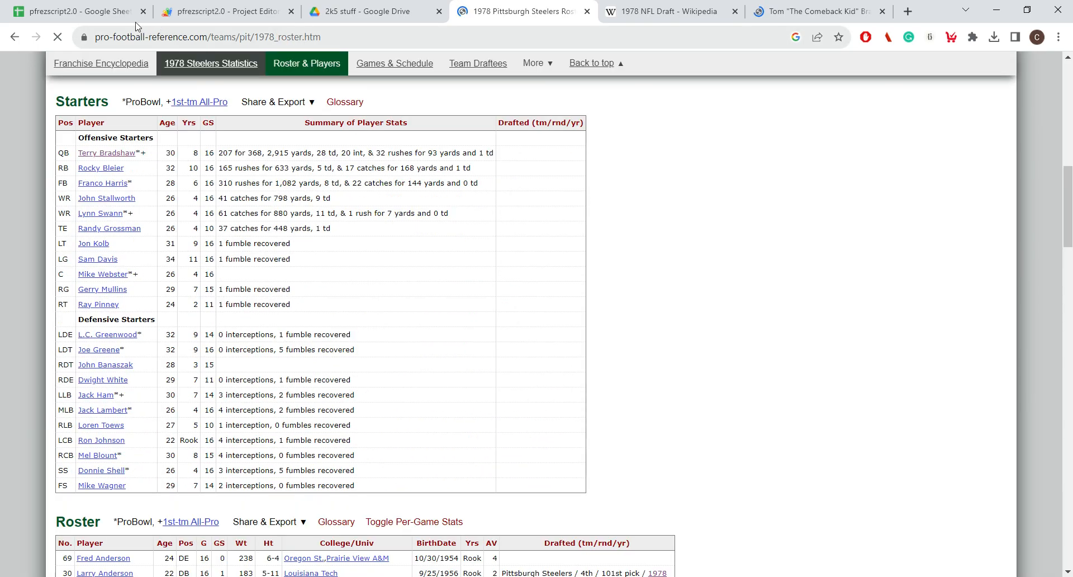
# Compare the 1978 rosters sheet with the Starters and Roster tables on the 1978 Steelers page
pyautogui.click(67, 10)
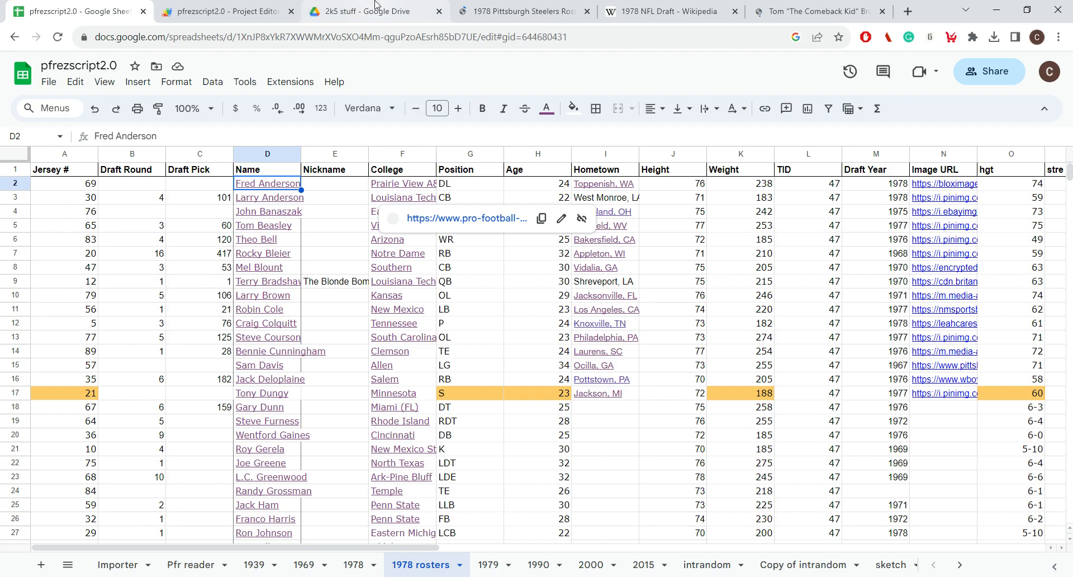
pyautogui.click(495, 5)
pyautogui.click(101, 244)
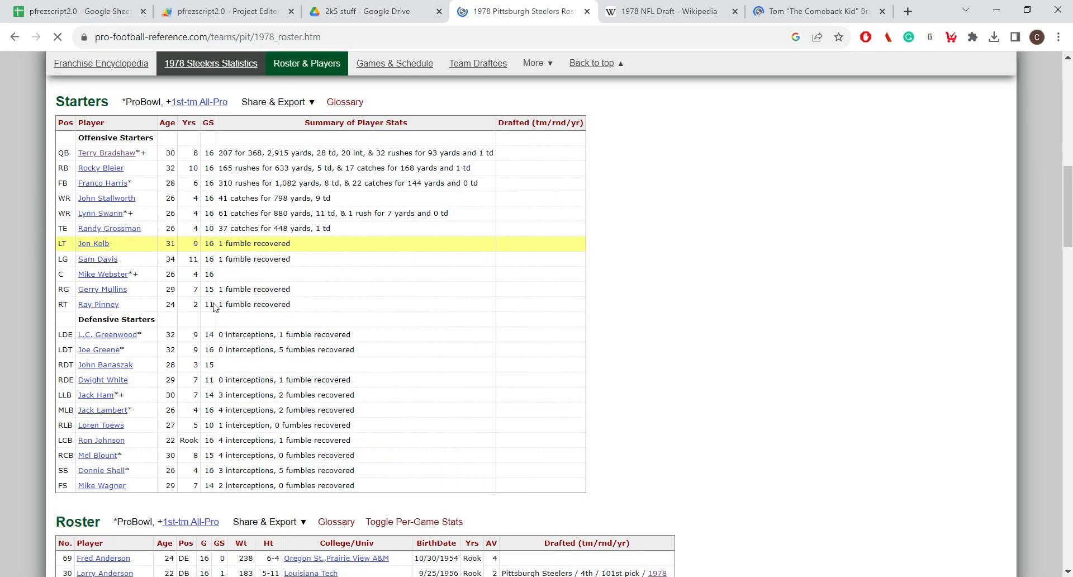
pyautogui.scroll(-2, 266, 337)
pyautogui.scroll(6, 266, 337)
pyautogui.scroll(-10, 158, 275)
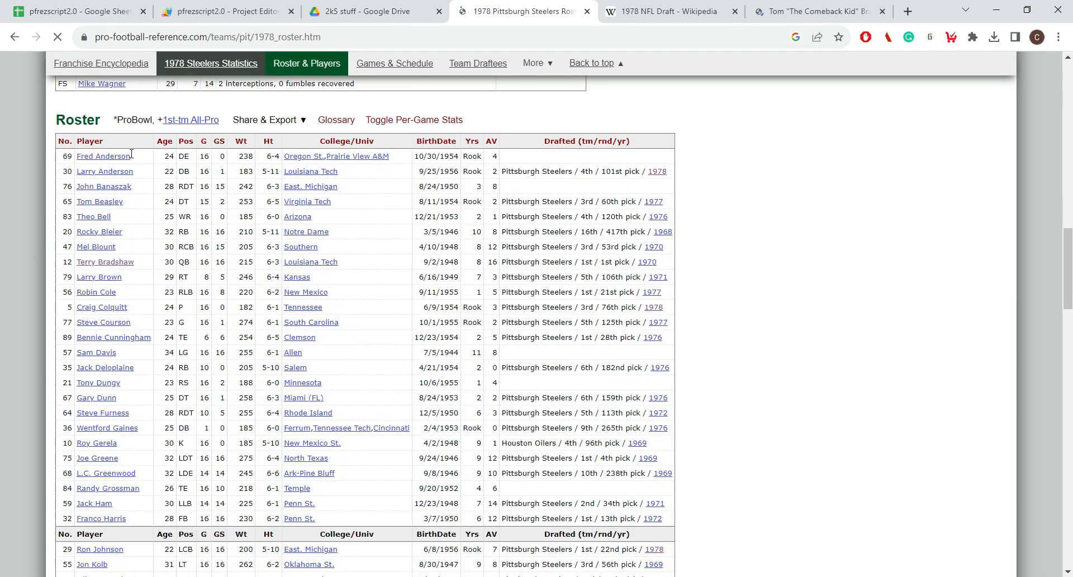
pyautogui.scroll(7, 391, 340)
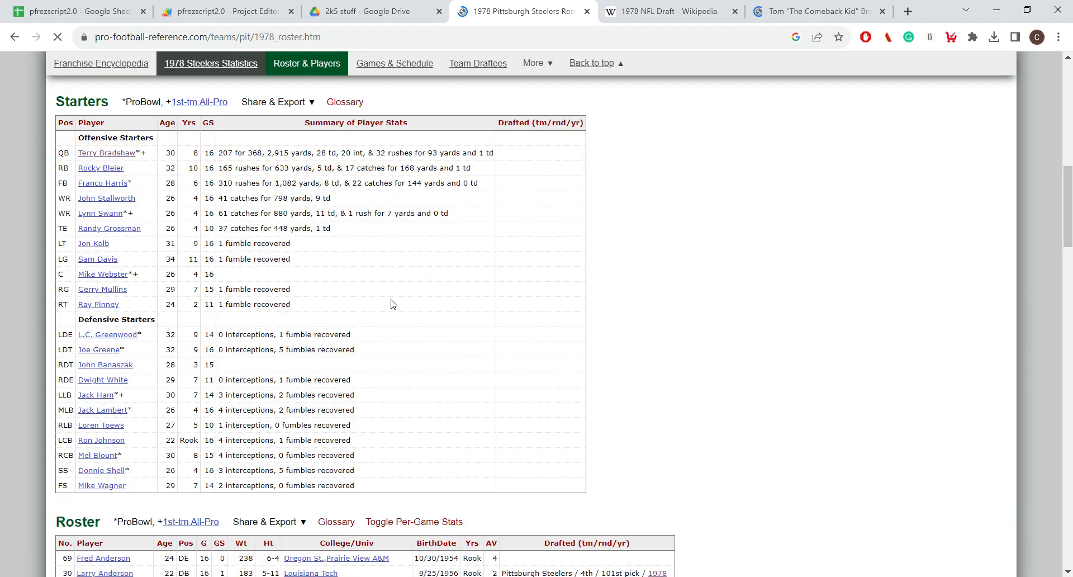
pyautogui.scroll(5, 237, 101)
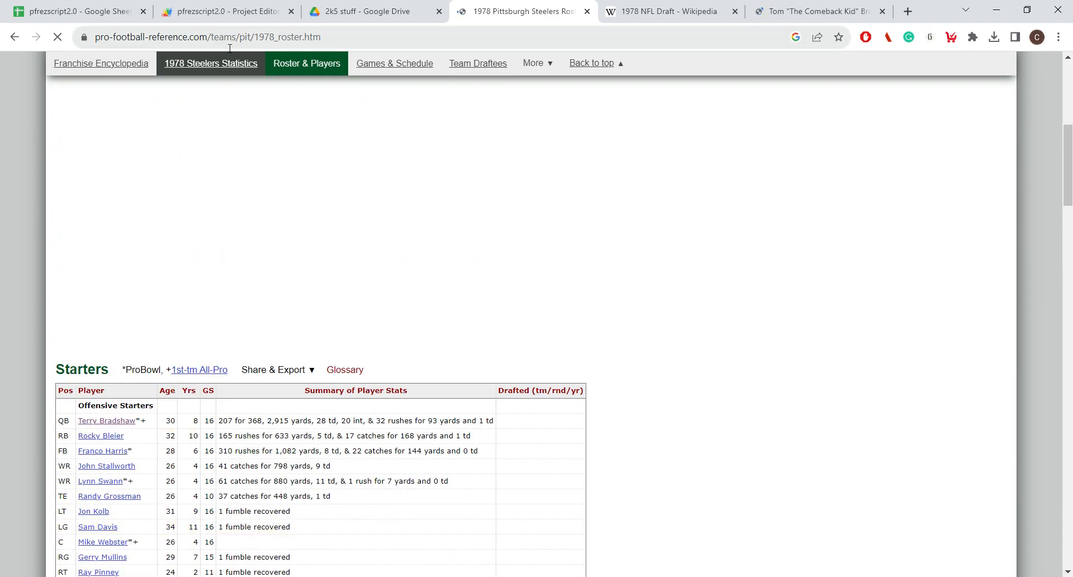
# Return to pfrezscript2.0 and check the 1978 draft sheet against the 1978 rosters sheet
pyautogui.hotkey('ctrl', 'l')
pyautogui.click(84, 11)
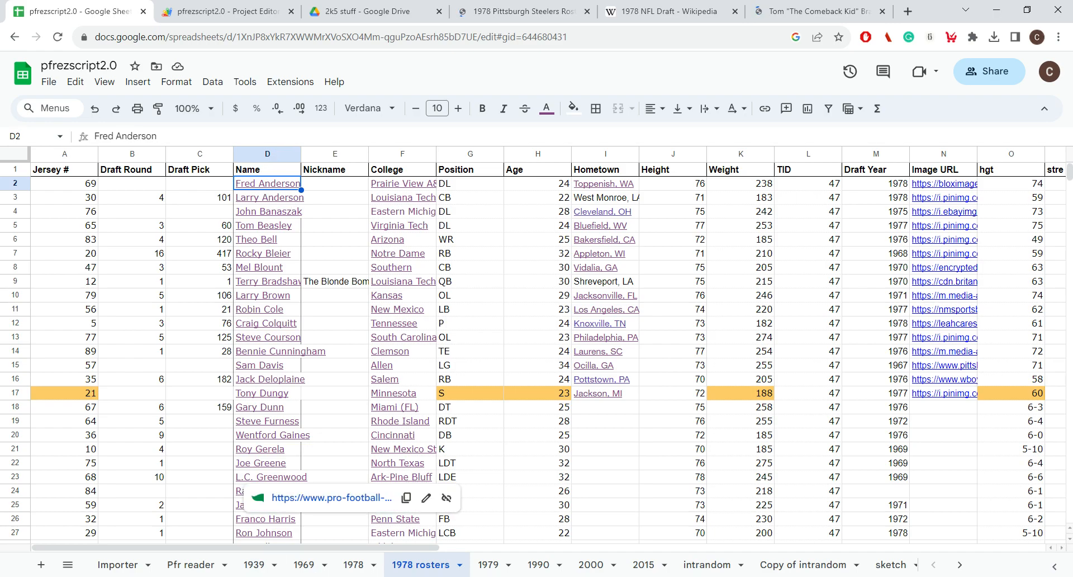
pyautogui.click(360, 565)
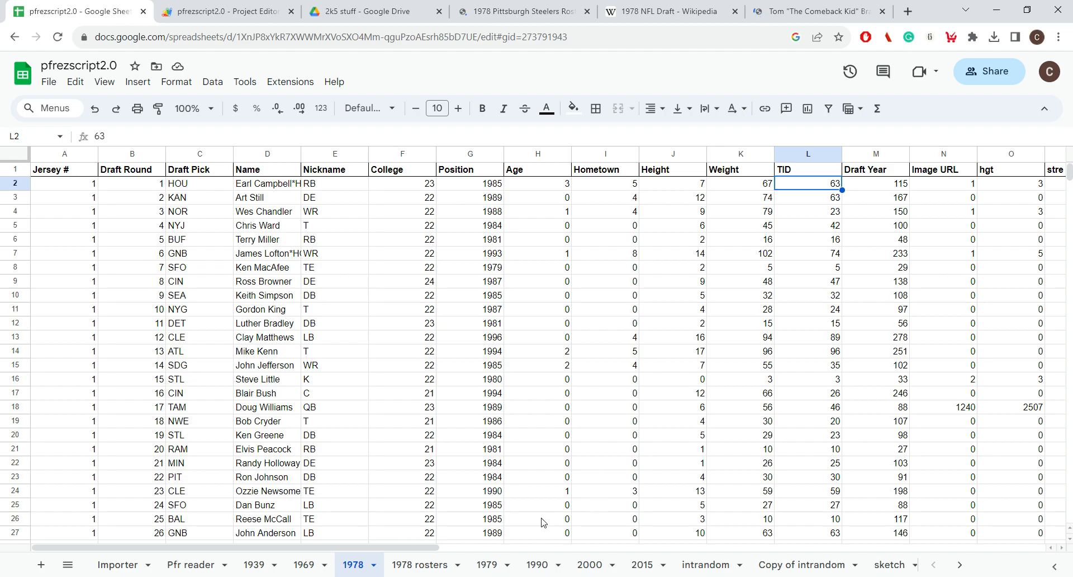
pyautogui.click(419, 565)
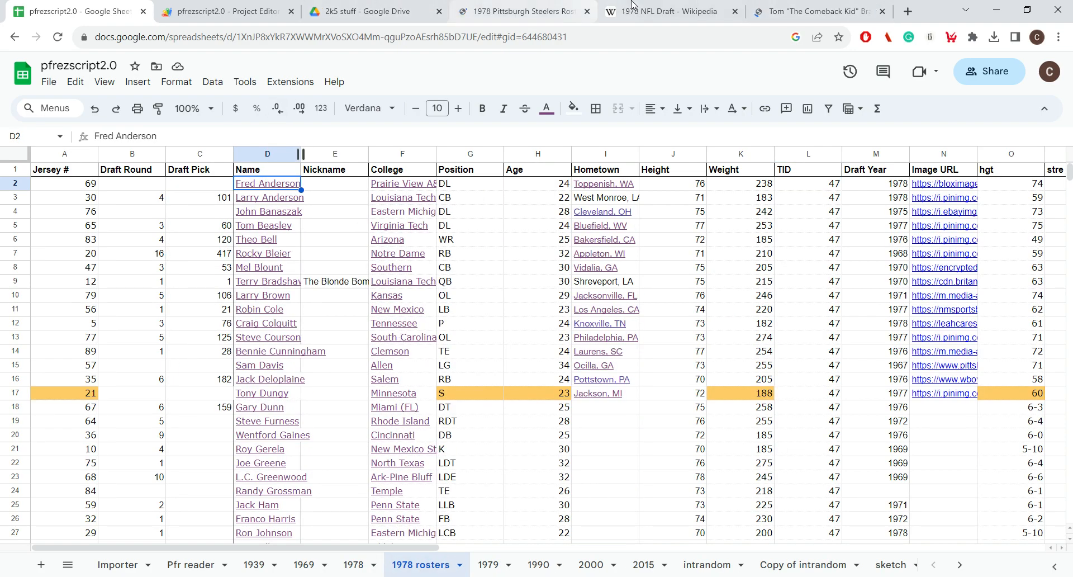
# Highlight the Starters table on the 1978 Steelers roster page and clear the highlight
pyautogui.click(519, 11)
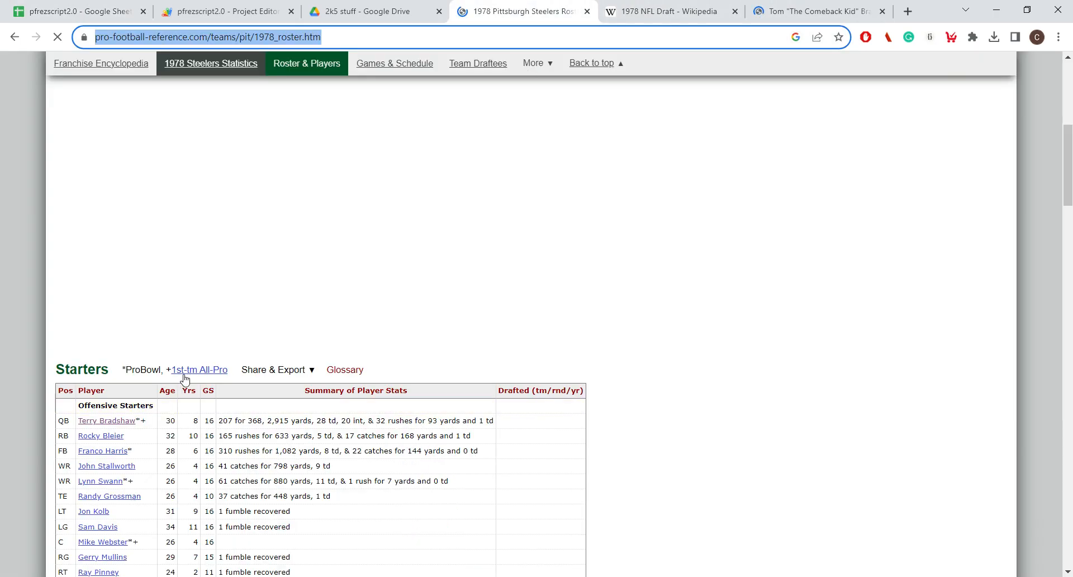
pyautogui.scroll(-4, 185, 379)
pyautogui.moveTo(46, 163); pyautogui.dragTo(697, 476)
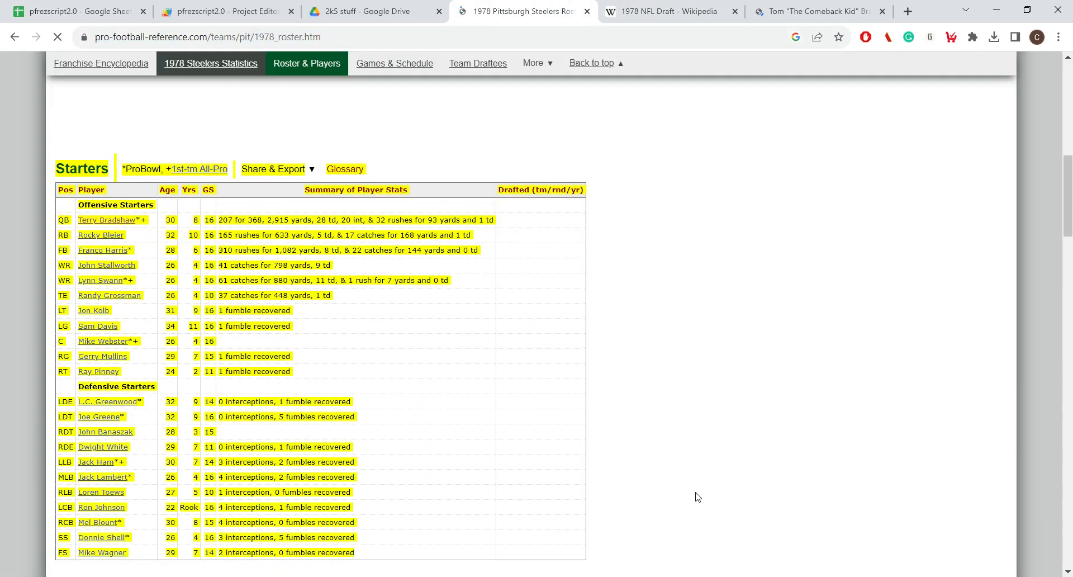
pyautogui.scroll(-2, 697, 477)
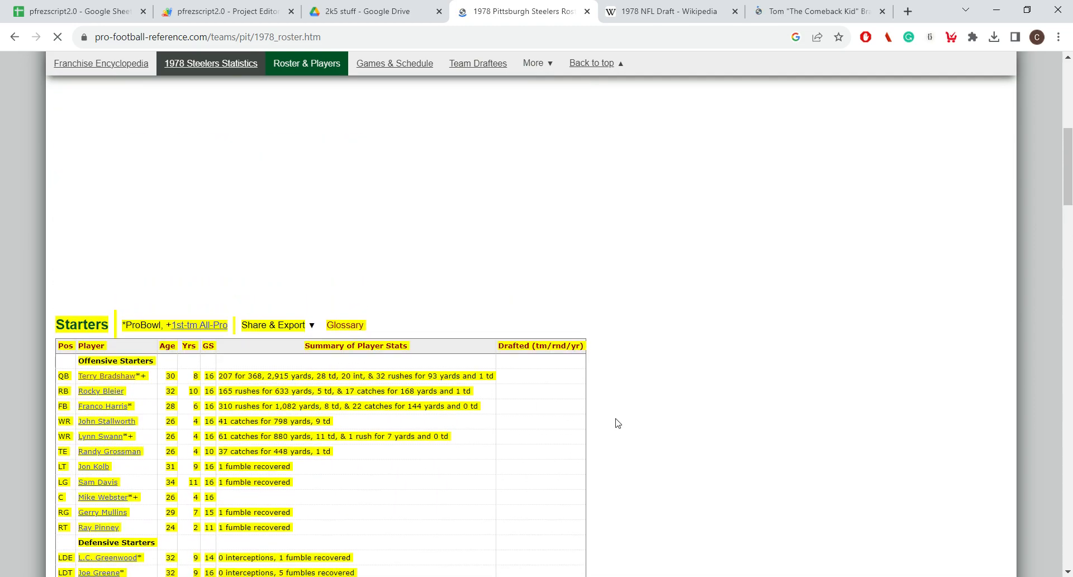
pyautogui.scroll(-2, 554, 379)
pyautogui.click(714, 251)
# Select the full Roster table on the 1978 Steelers page, from the first player to the last
pyautogui.scroll(-3, 582, 366)
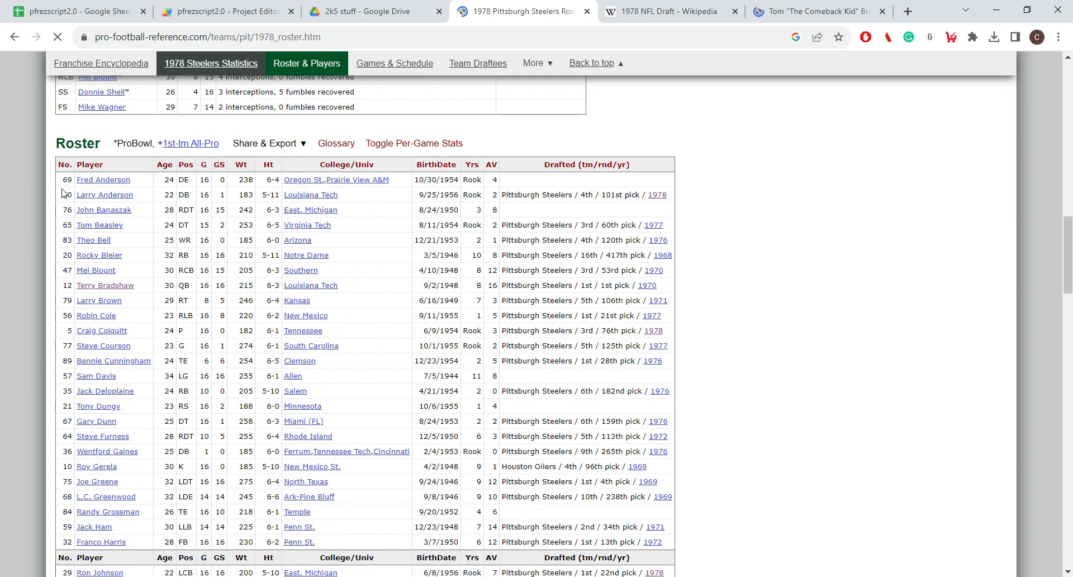
pyautogui.scroll(-3, 606, 339)
pyautogui.scroll(3, 550, 320)
pyautogui.moveTo(60, 184); pyautogui.dragTo(674, 471)
pyautogui.scroll(-5, 619, 224)
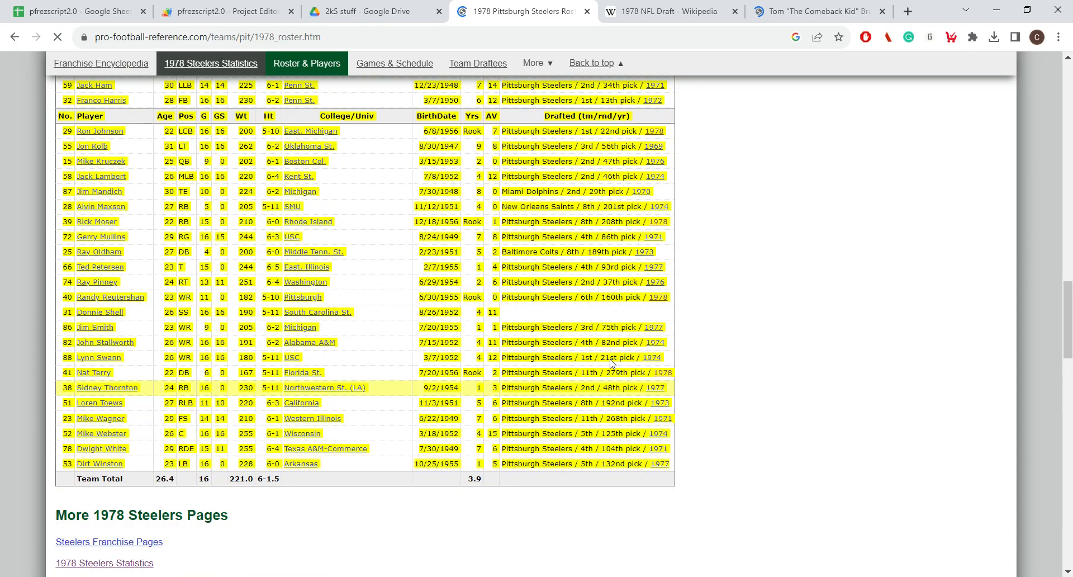
# Review the player name links and ages in the 1978 rosters sheet down to the last Steelers player
pyautogui.click(89, 7)
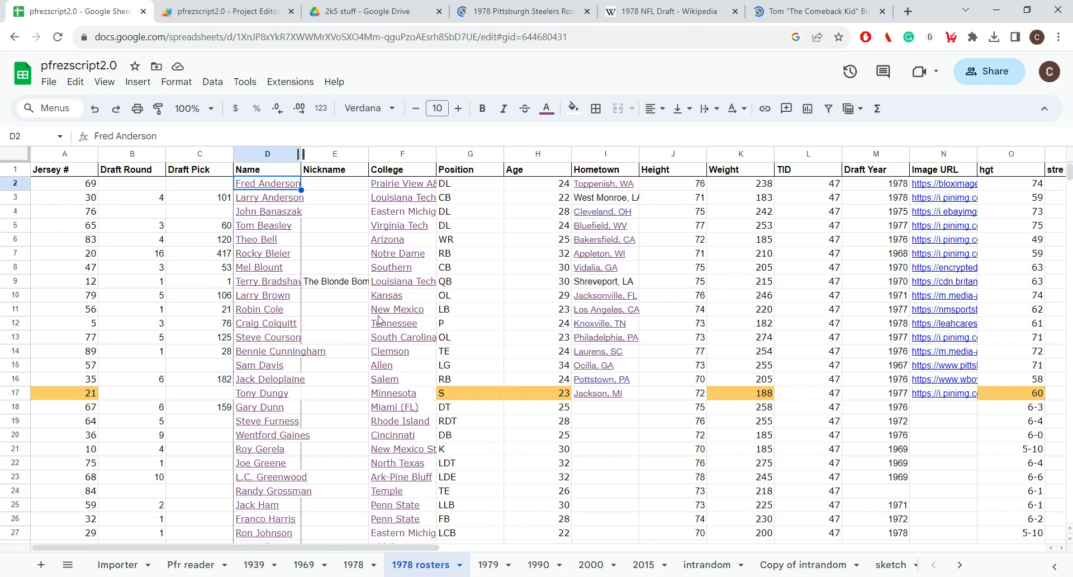
pyautogui.click(266, 199)
pyautogui.press('Down')
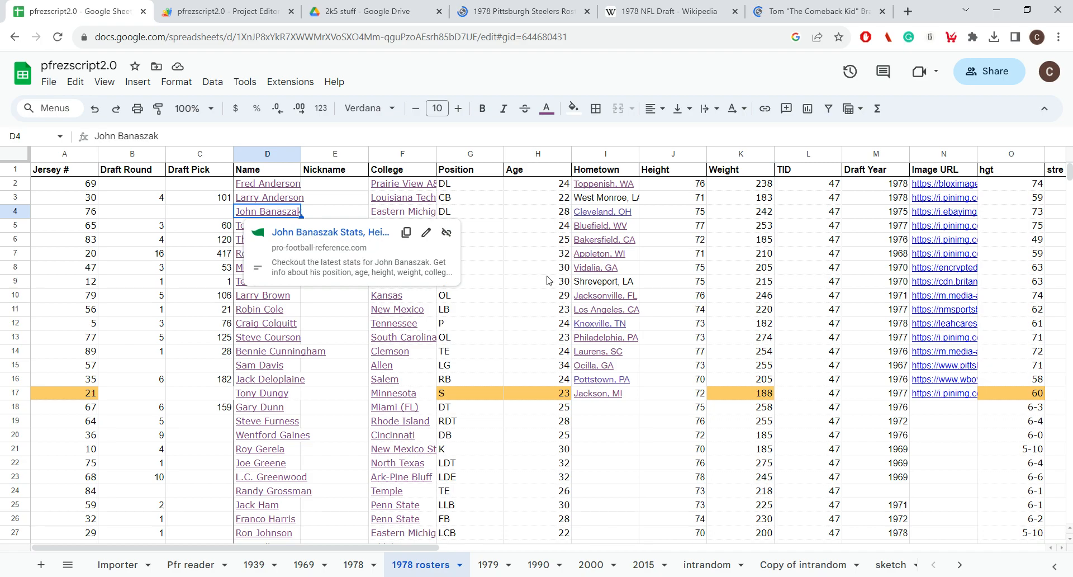
pyautogui.click(554, 200)
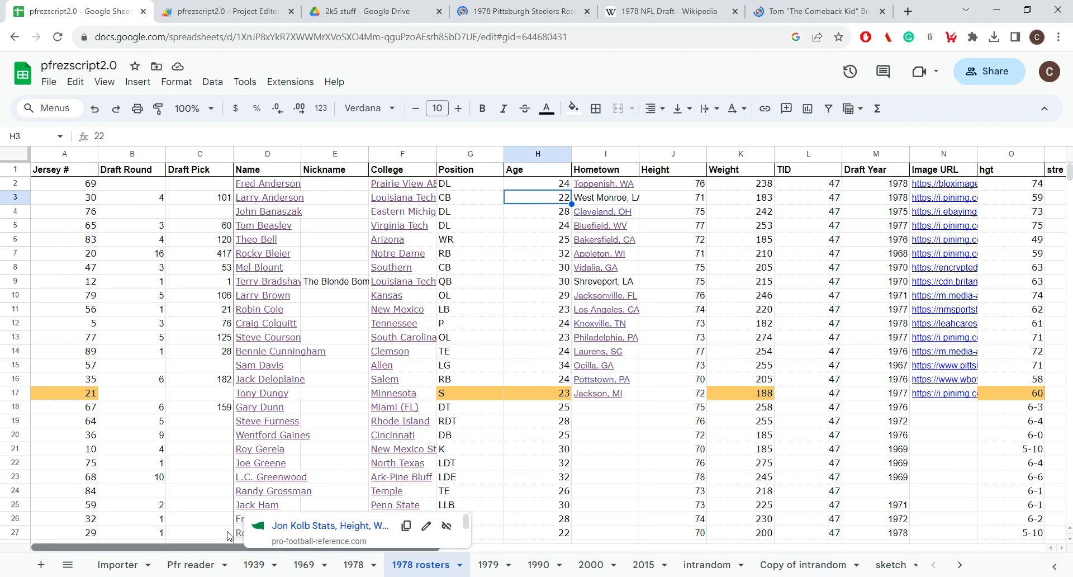
pyautogui.scroll(-8, 285, 327)
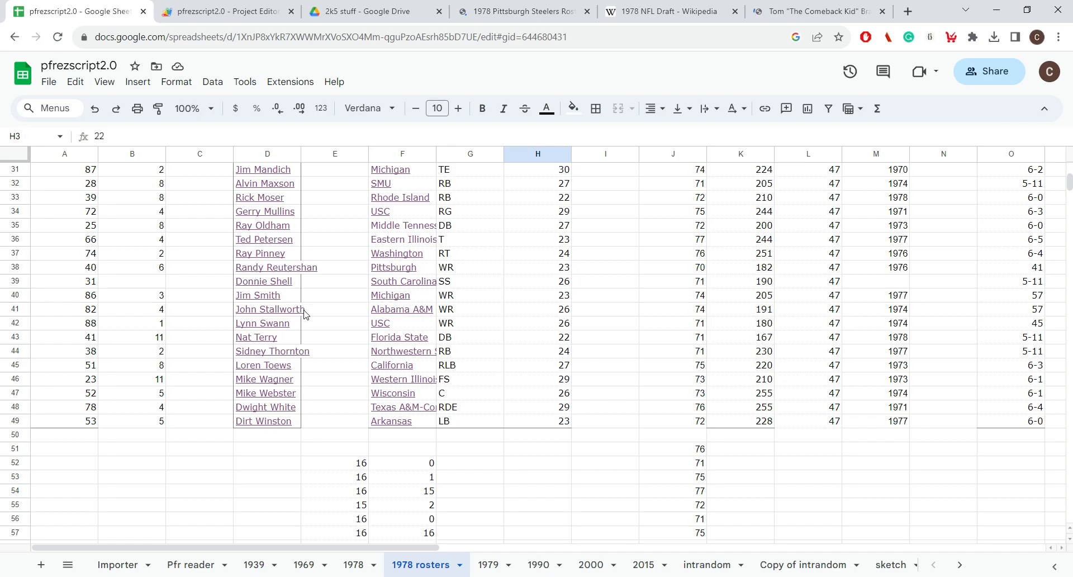
pyautogui.scroll(1, 306, 315)
pyautogui.scroll(-3, 305, 315)
pyautogui.scroll(12, 311, 306)
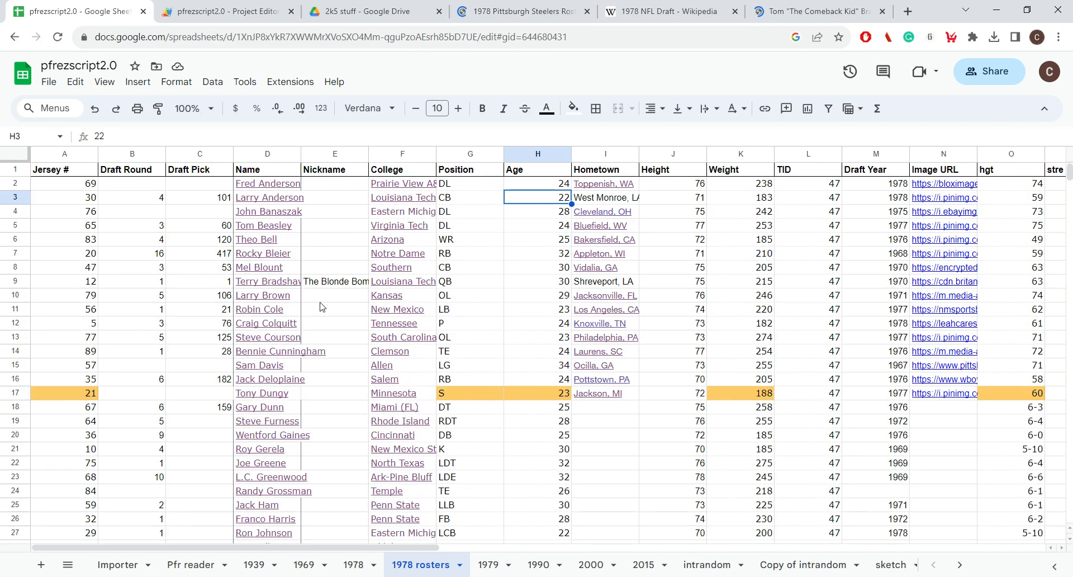
# Check the TID column of the 1978 rosters sheet by selecting L2:L49, and look at the neighbouring Draft Year and rating cells
pyautogui.moveTo(355, 547); pyautogui.dragTo(466, 549)
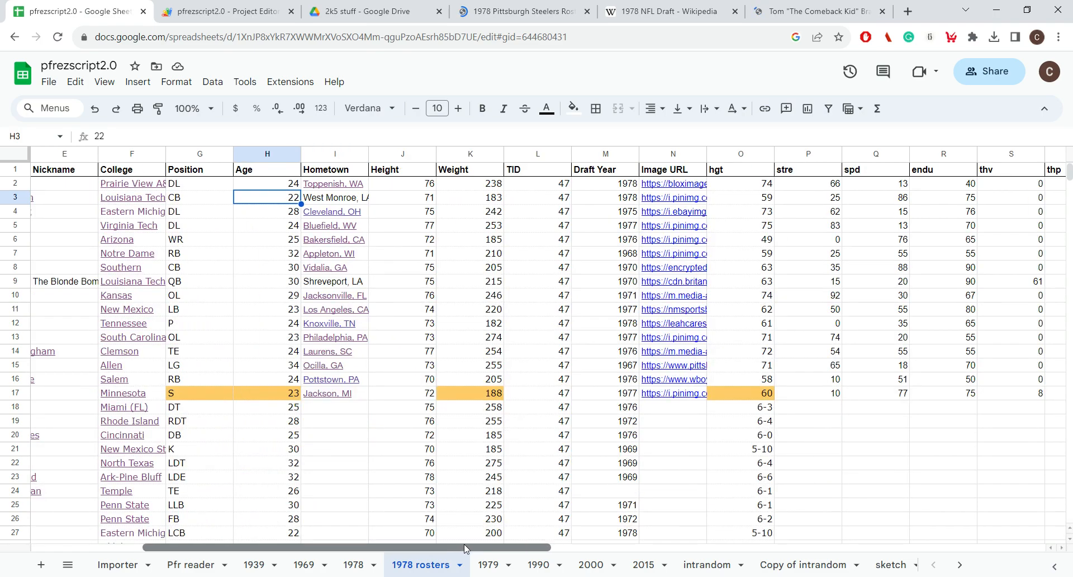
pyautogui.click(540, 189)
pyautogui.moveTo(541, 189); pyautogui.dragTo(551, 491)
pyautogui.scroll(6, 462, 408)
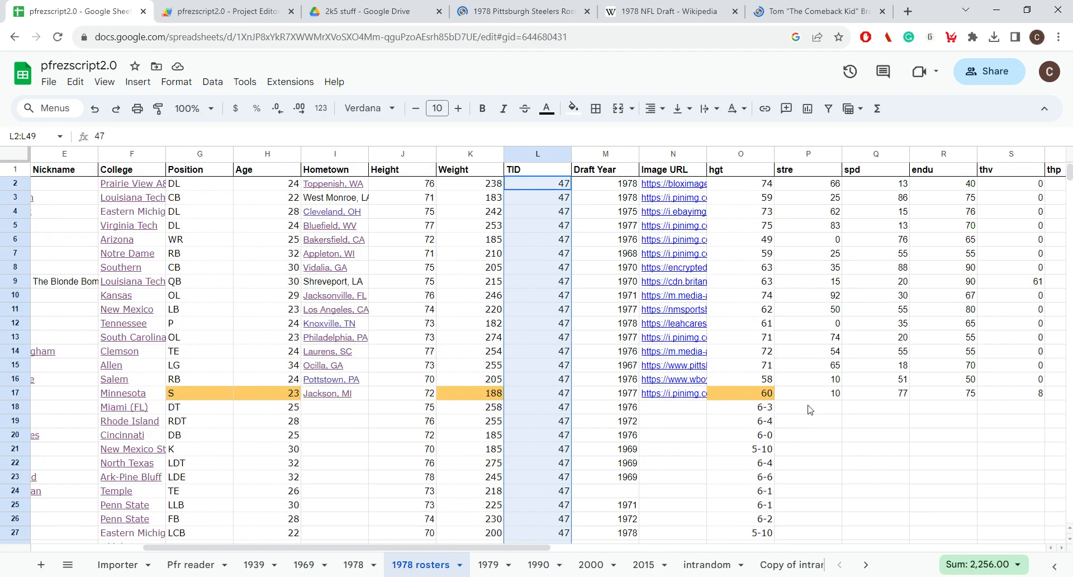
pyautogui.click(810, 410)
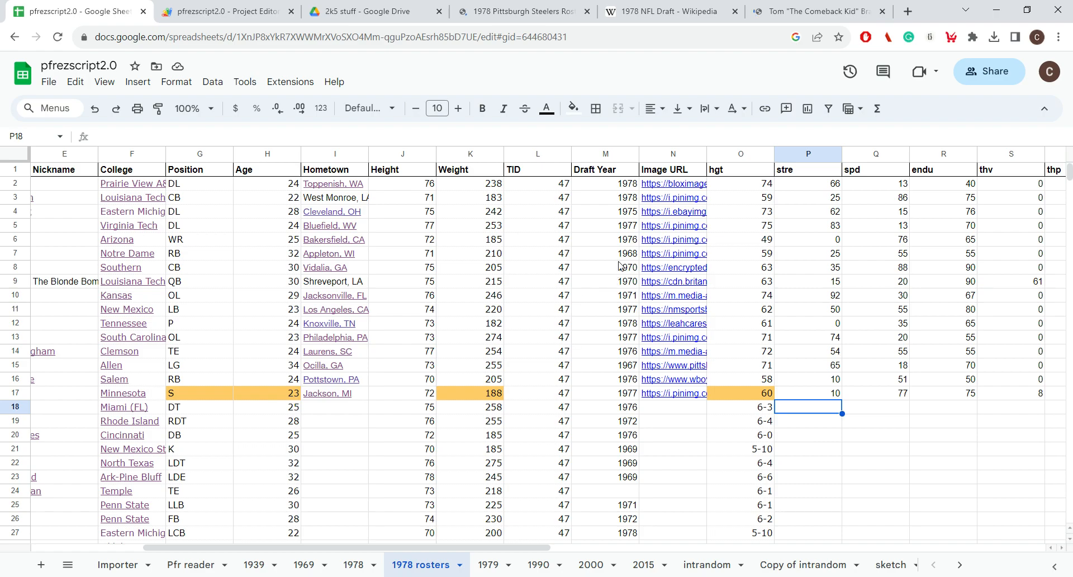
pyautogui.click(610, 199)
pyautogui.click(563, 186)
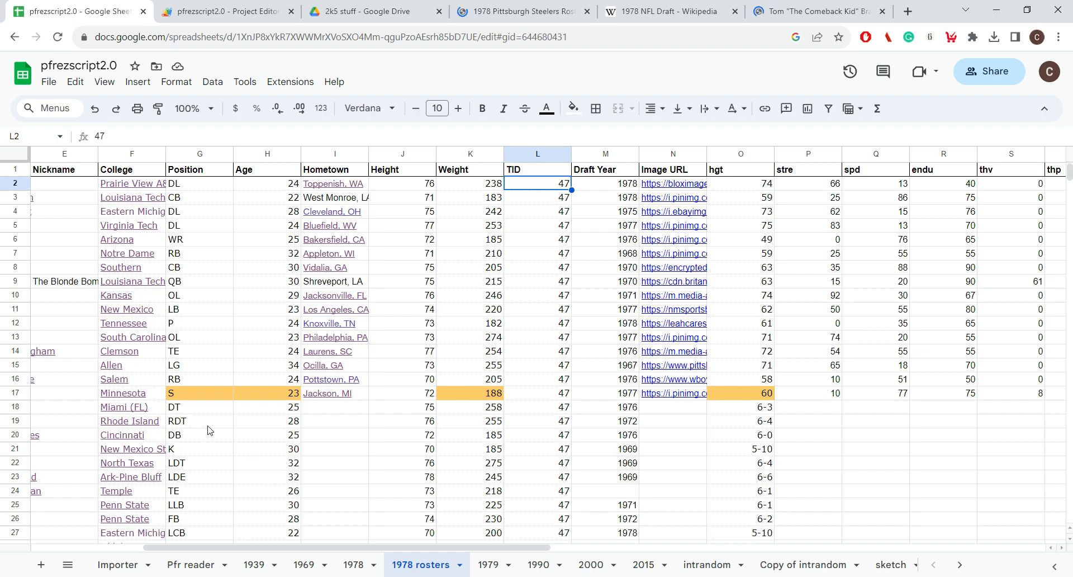
# Examine the draft round and pick columns and the draft details text in column AJ of the 1978 rosters sheet
pyautogui.moveTo(296, 547); pyautogui.dragTo(187, 546)
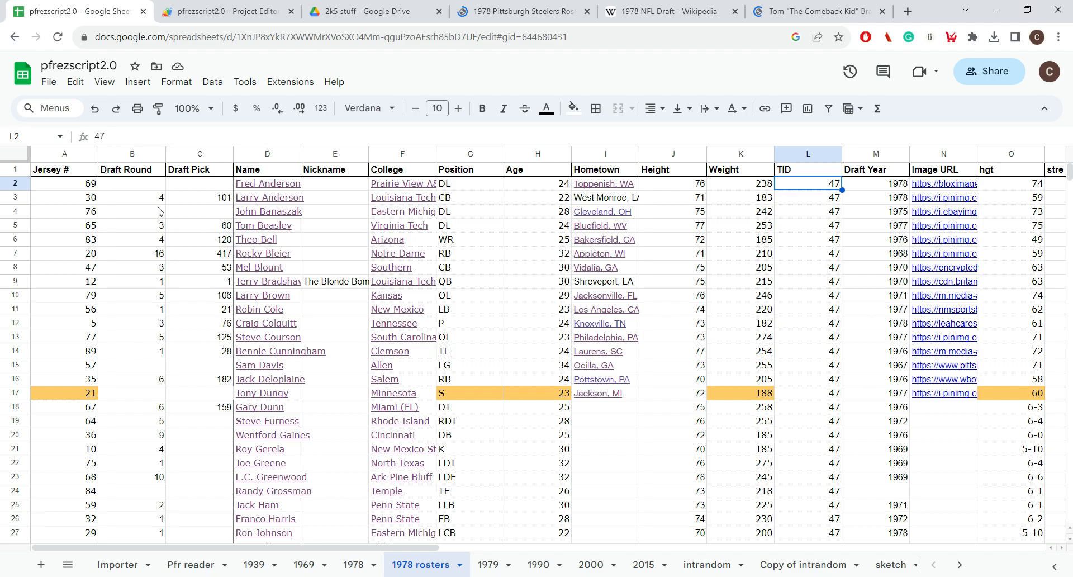
pyautogui.scroll(-1, 706, 300)
pyautogui.scroll(1, 706, 300)
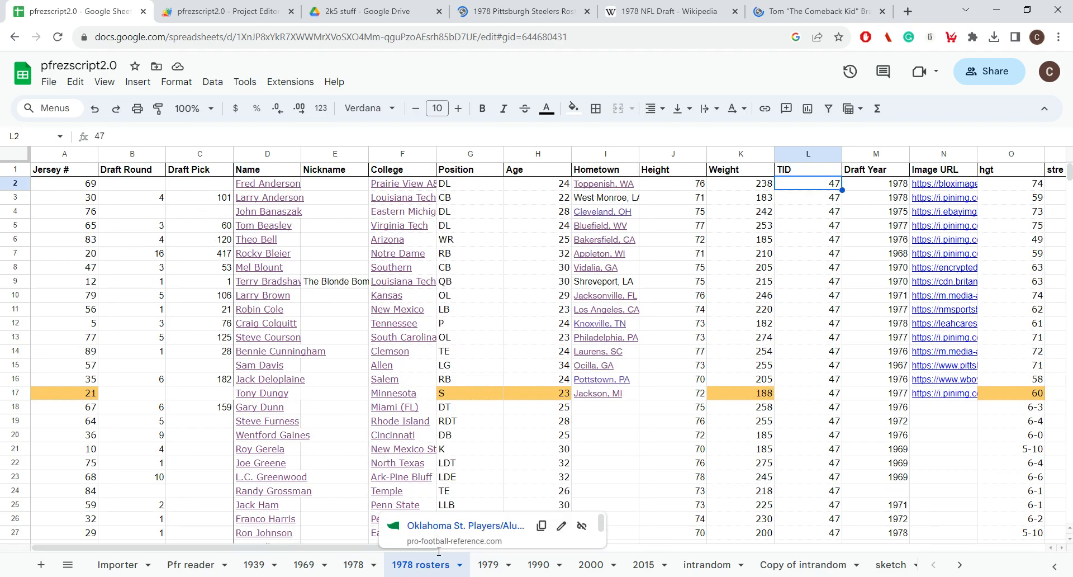
pyautogui.hscroll(3, 439, 547)
pyautogui.moveTo(410, 541); pyautogui.dragTo(1070, 512)
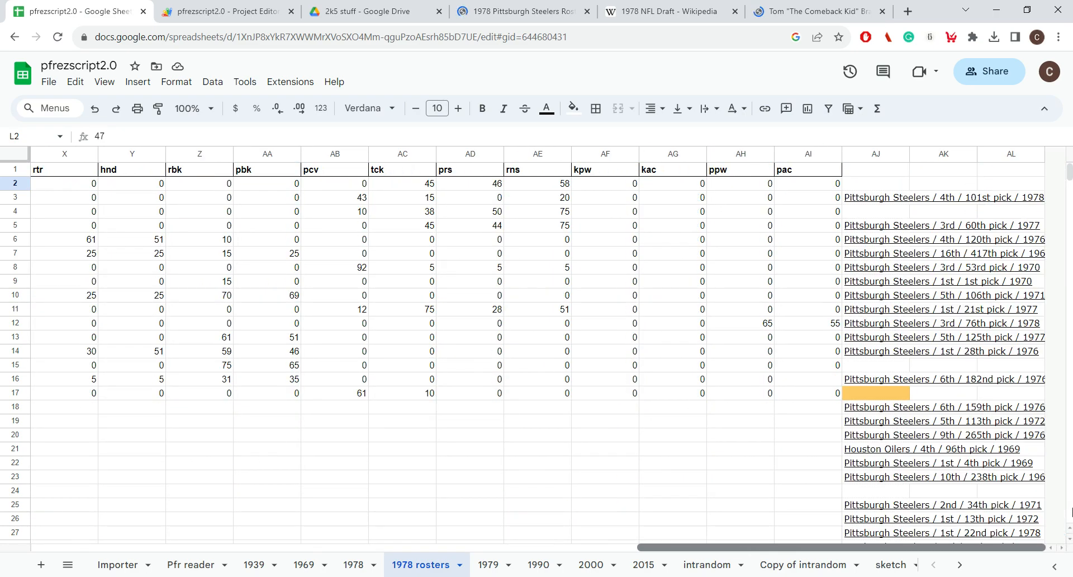
pyautogui.scroll(-10, 897, 179)
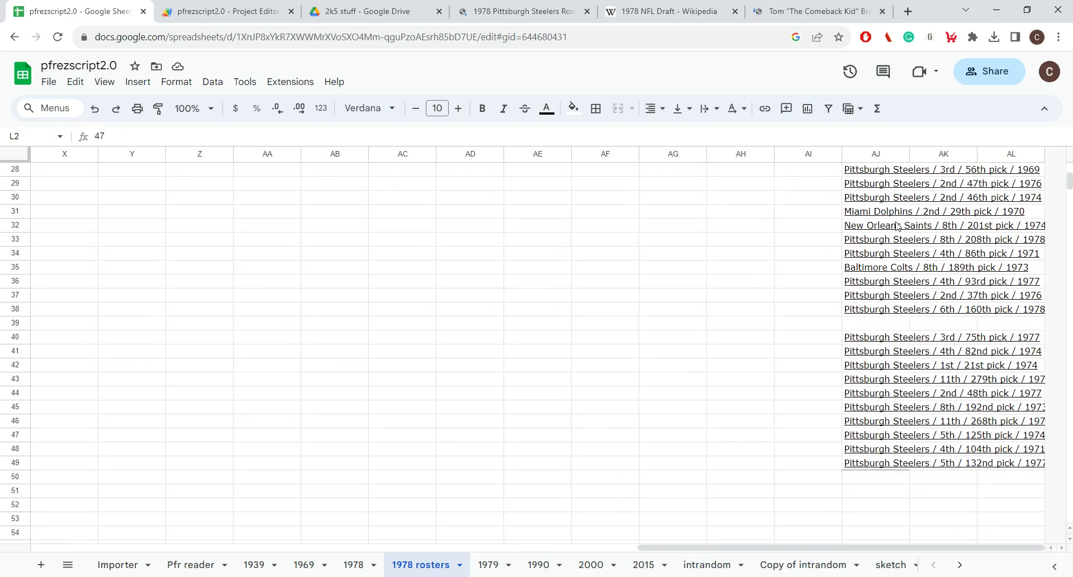
pyautogui.scroll(10, 908, 277)
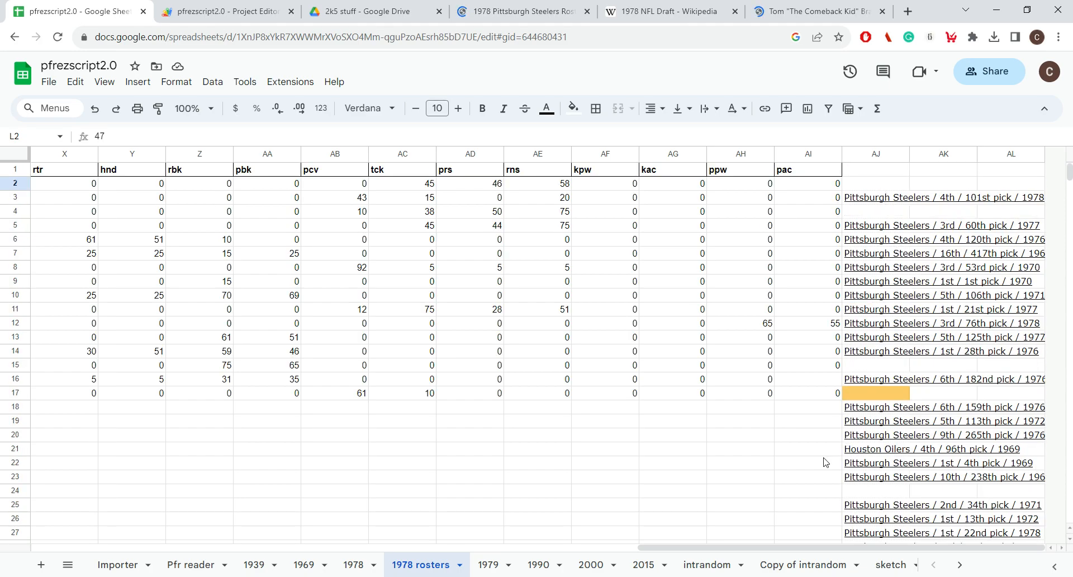
# Switch to the 2k5 stuff folder in Google Drive, open tutorial.json and examine the version and startingSeason entries at its beginning
pyautogui.moveTo(776, 552); pyautogui.dragTo(53, 548)
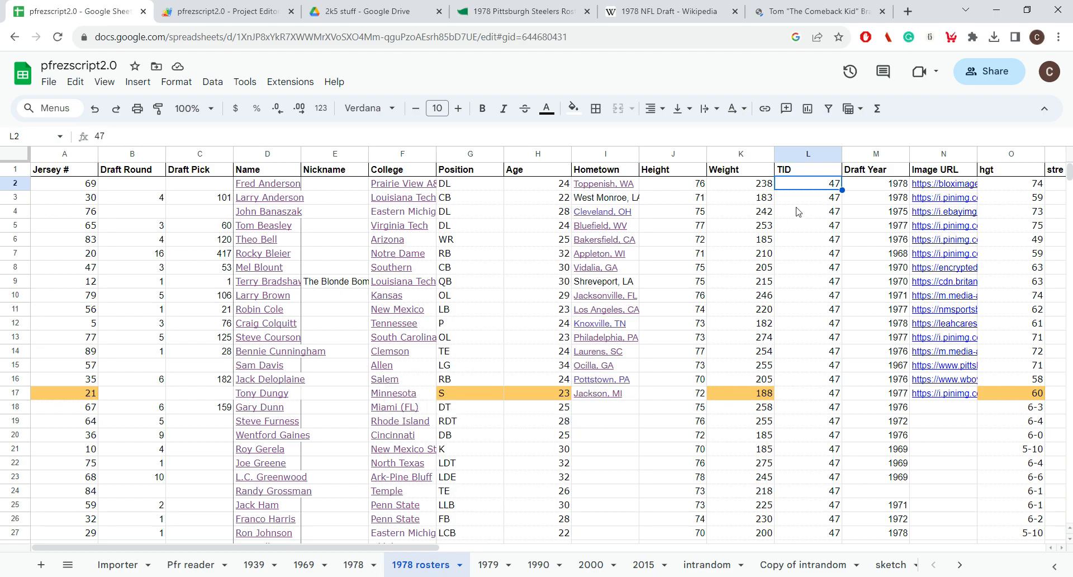
pyautogui.click(680, 243)
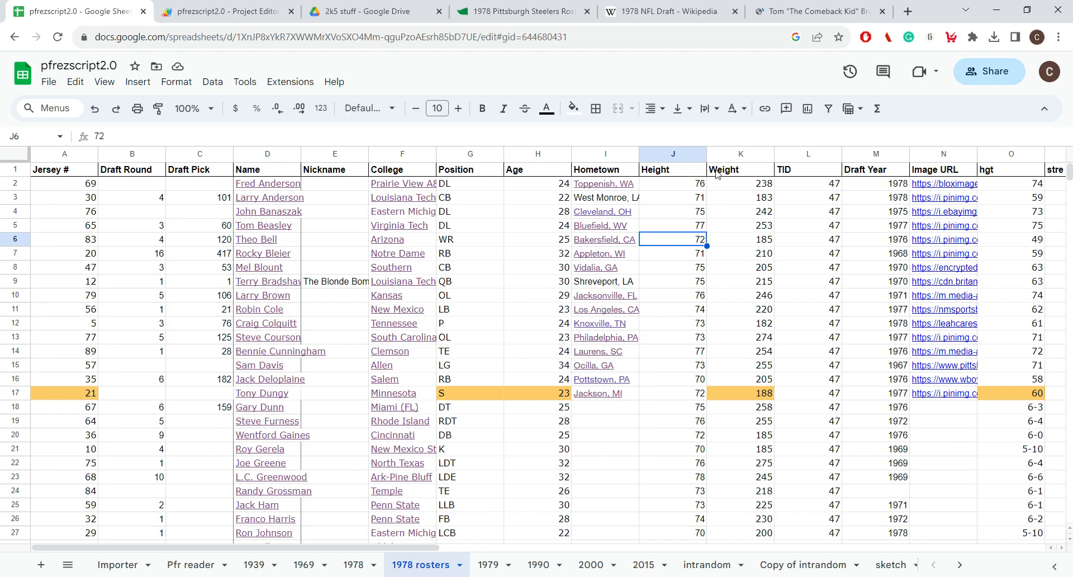
pyautogui.click(369, 11)
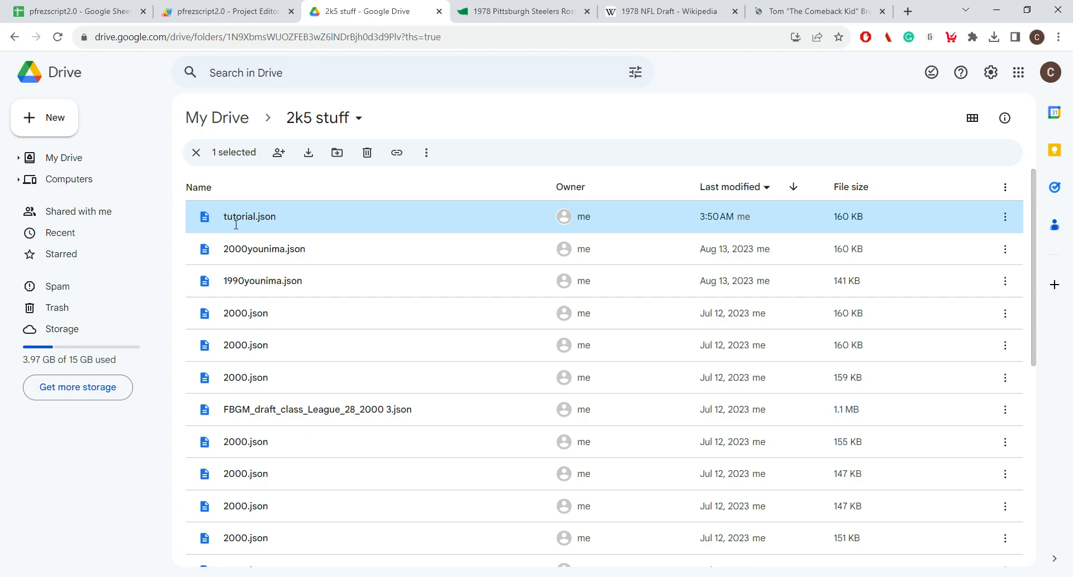
pyautogui.doubleClick(232, 222)
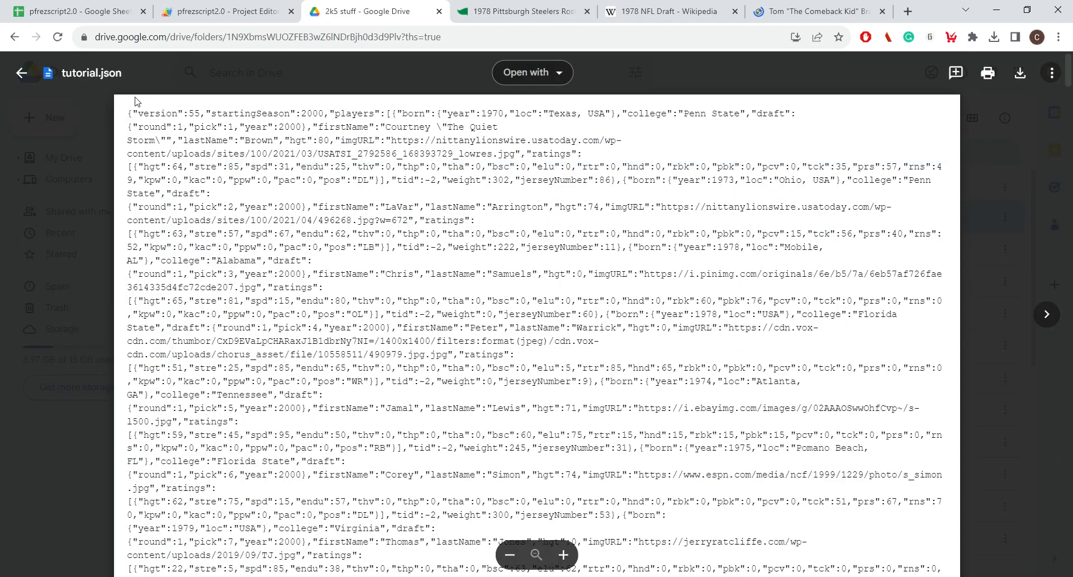
pyautogui.moveTo(133, 115); pyautogui.dragTo(326, 118)
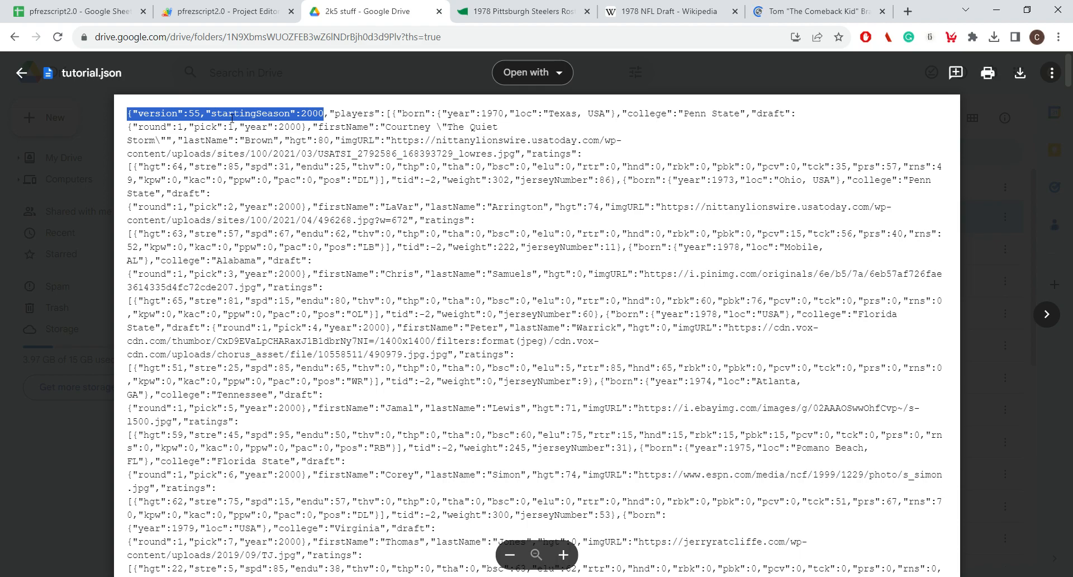
pyautogui.click(263, 120)
pyautogui.moveTo(291, 115); pyautogui.dragTo(329, 118)
pyautogui.click(311, 118)
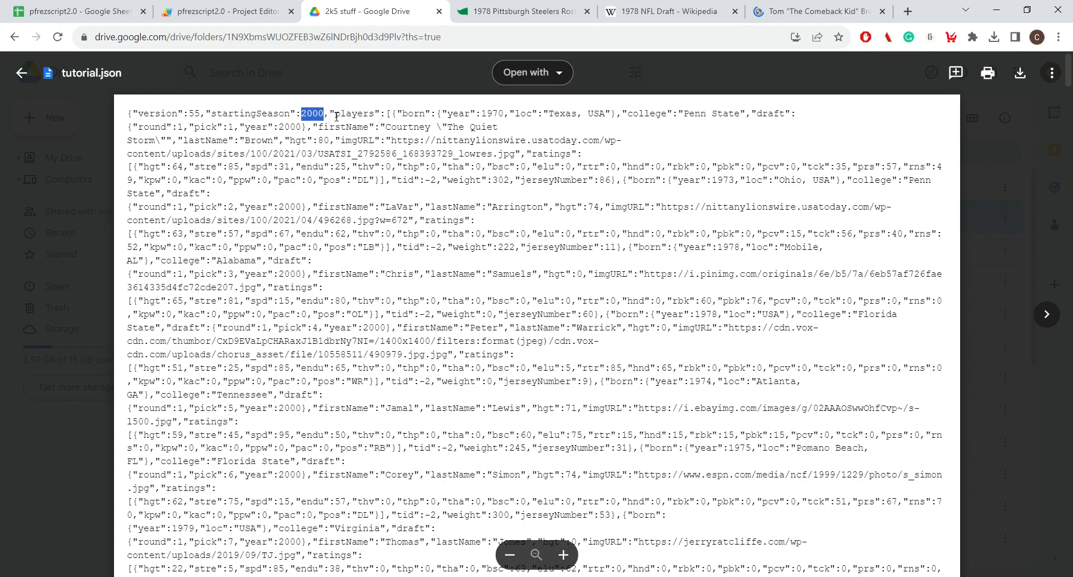
# Switch to Football GM and export a single player, the 28-year-old PHO punter, from the Export Players page
pyautogui.click(844, 7)
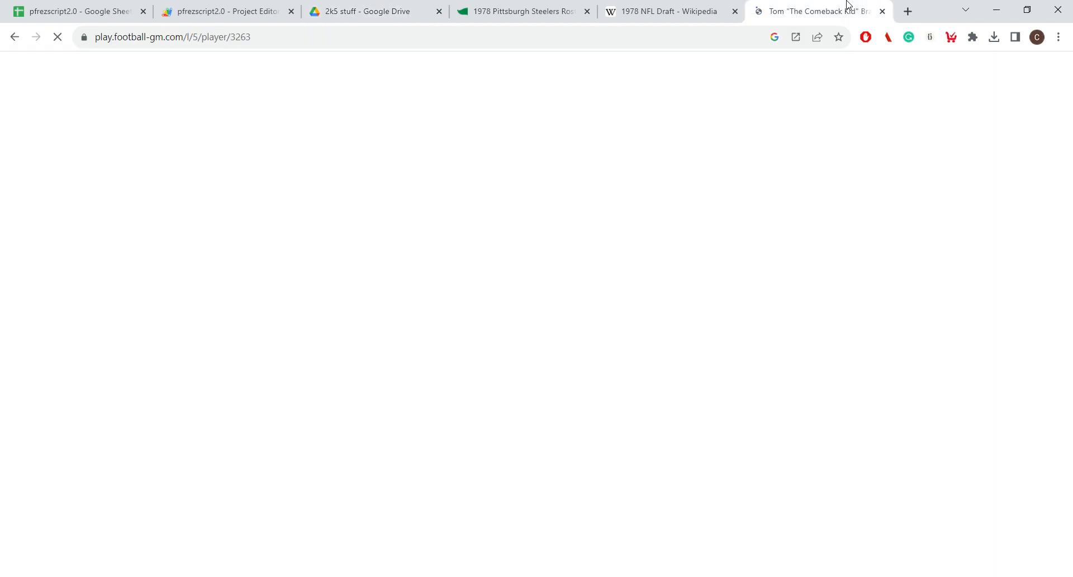
pyautogui.scroll(-6, 46, 483)
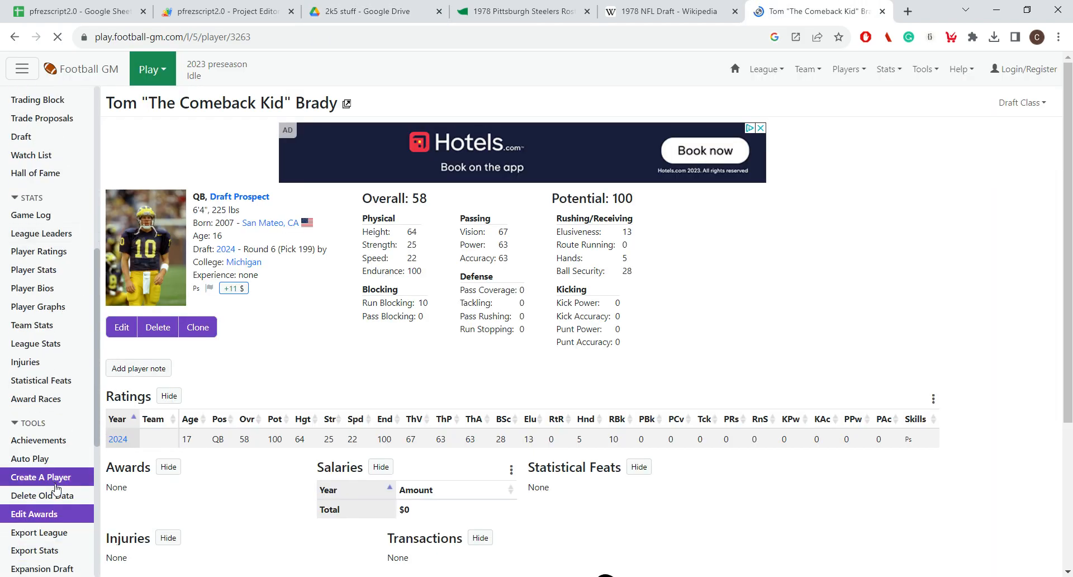
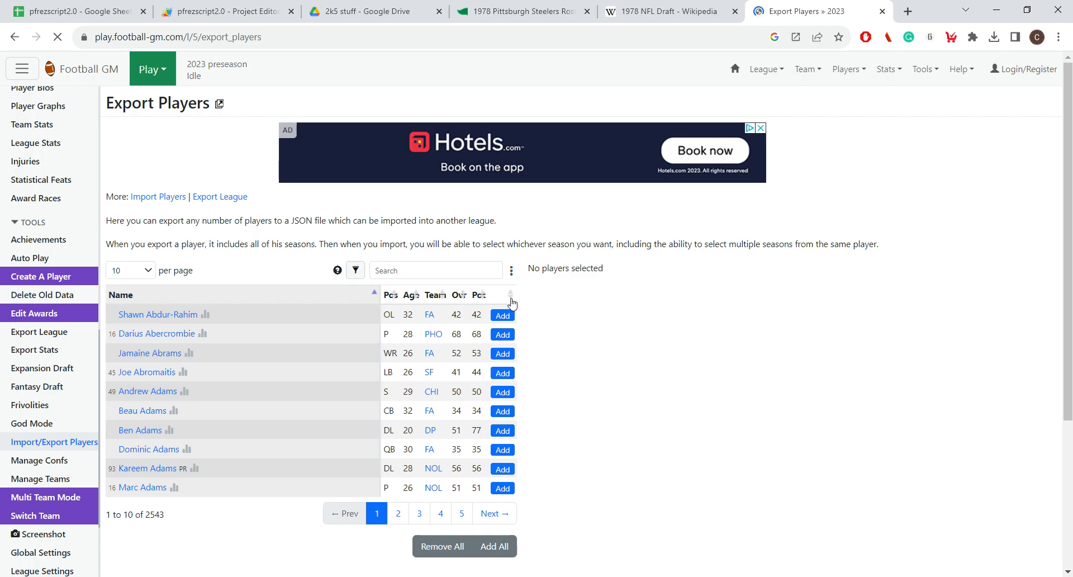
pyautogui.click(509, 334)
pyautogui.click(587, 372)
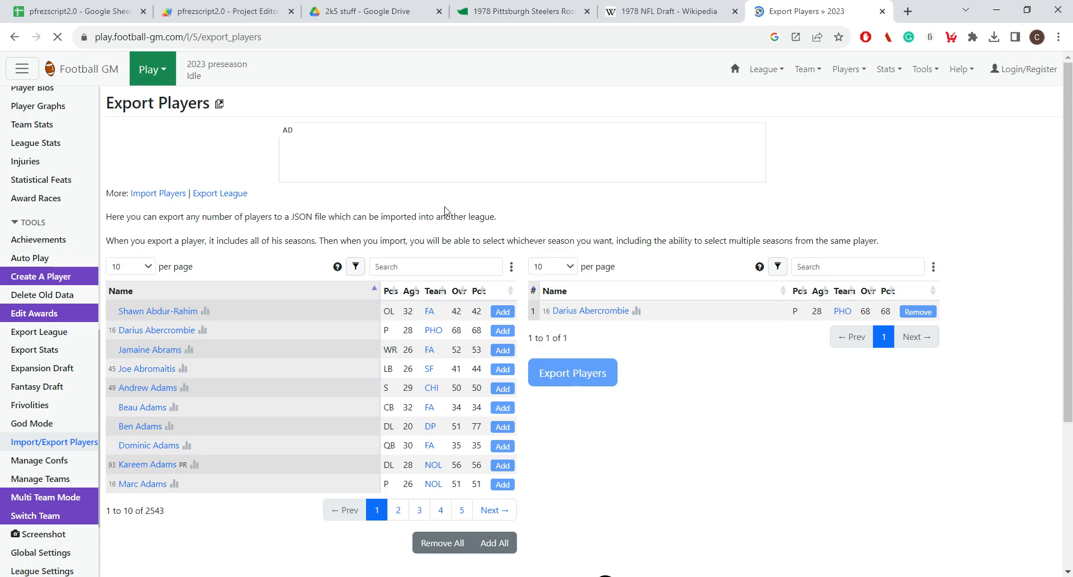
pyautogui.scroll(-1, 475, 235)
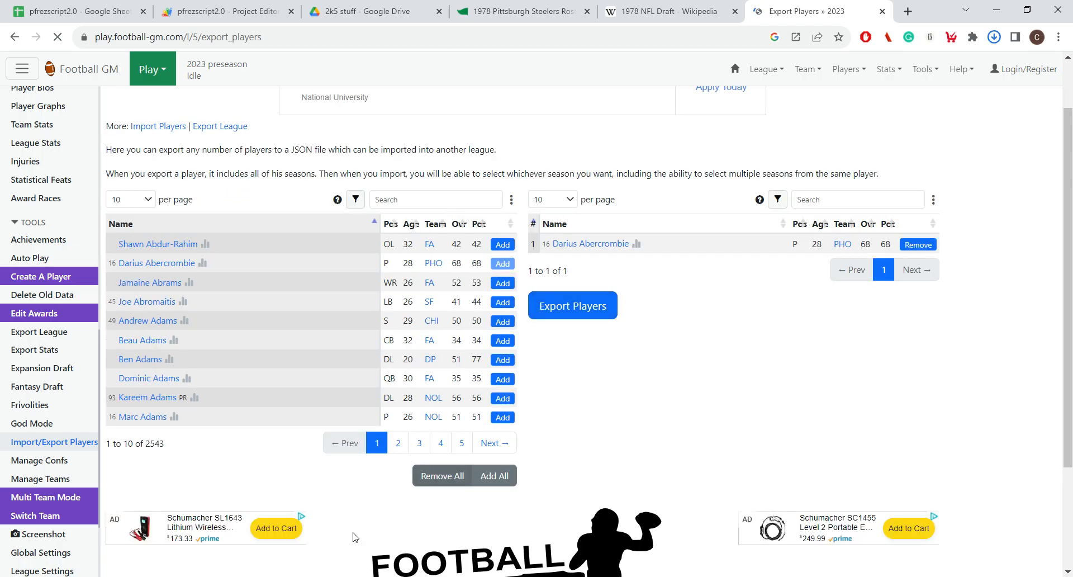
pyautogui.scroll(1, 657, 378)
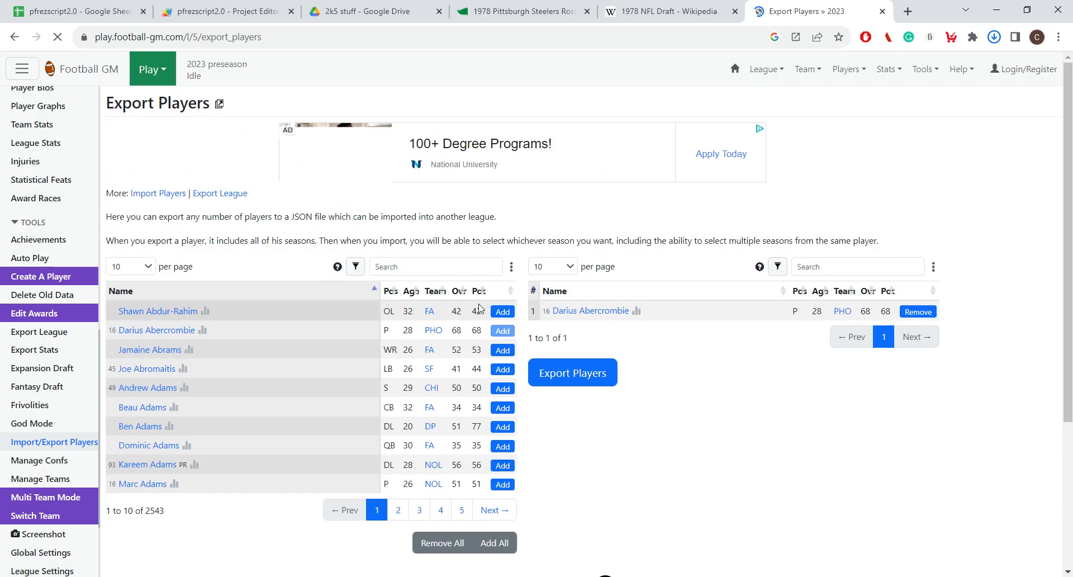
pyautogui.click(582, 373)
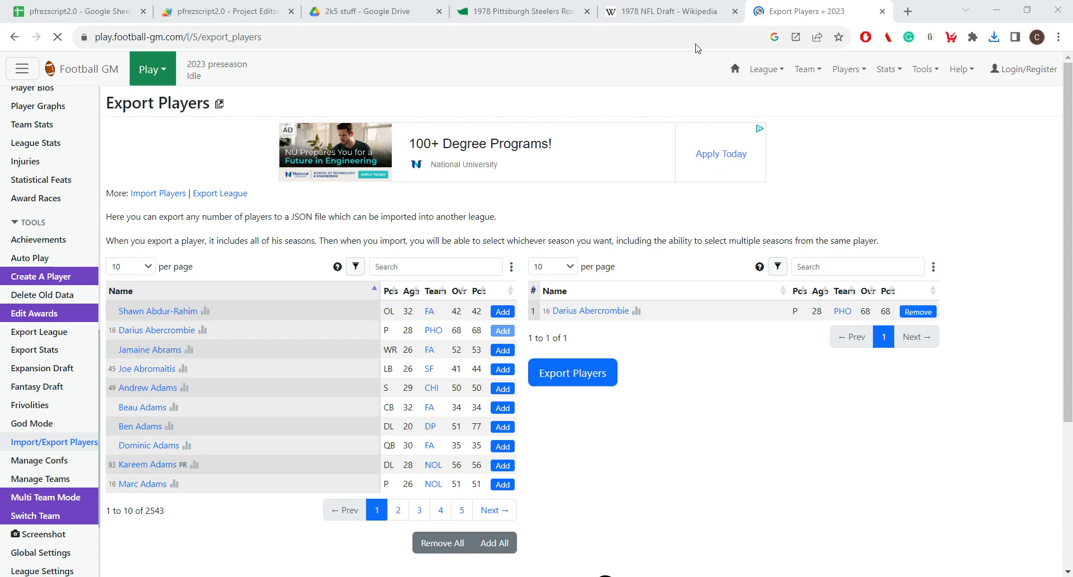
# Return to tutorial.json in Google Drive and highlight its "startingSeason":2000 entry for inspection
pyautogui.click(528, 13)
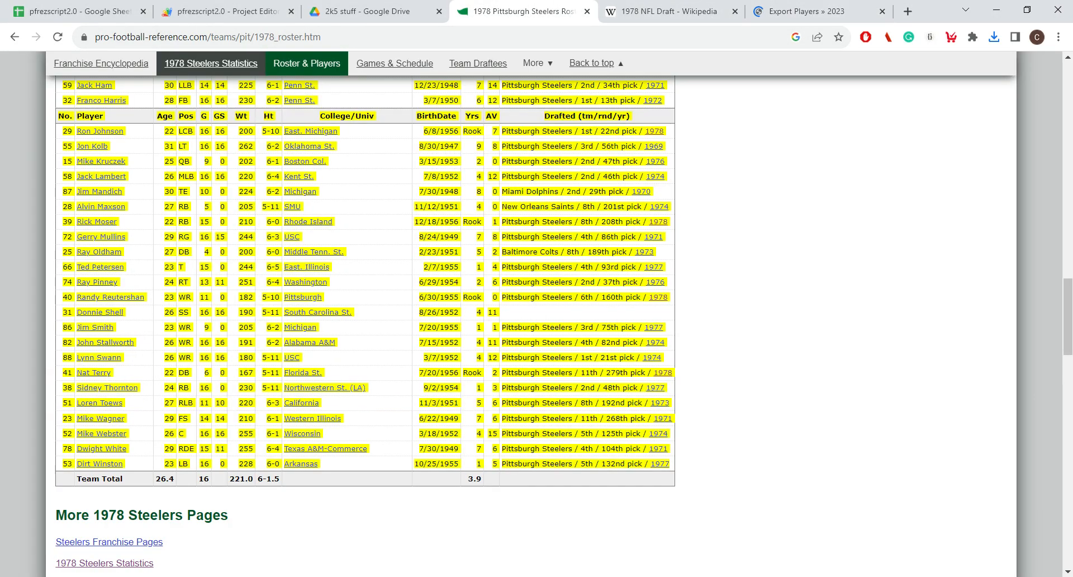
pyautogui.click(256, 8)
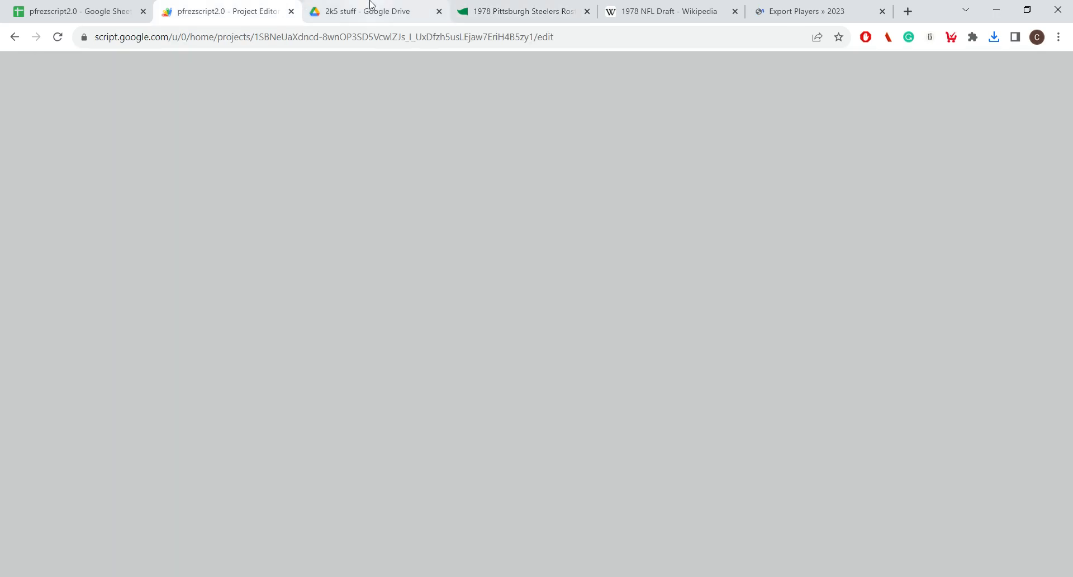
pyautogui.click(378, 8)
pyautogui.moveTo(209, 119); pyautogui.dragTo(332, 115)
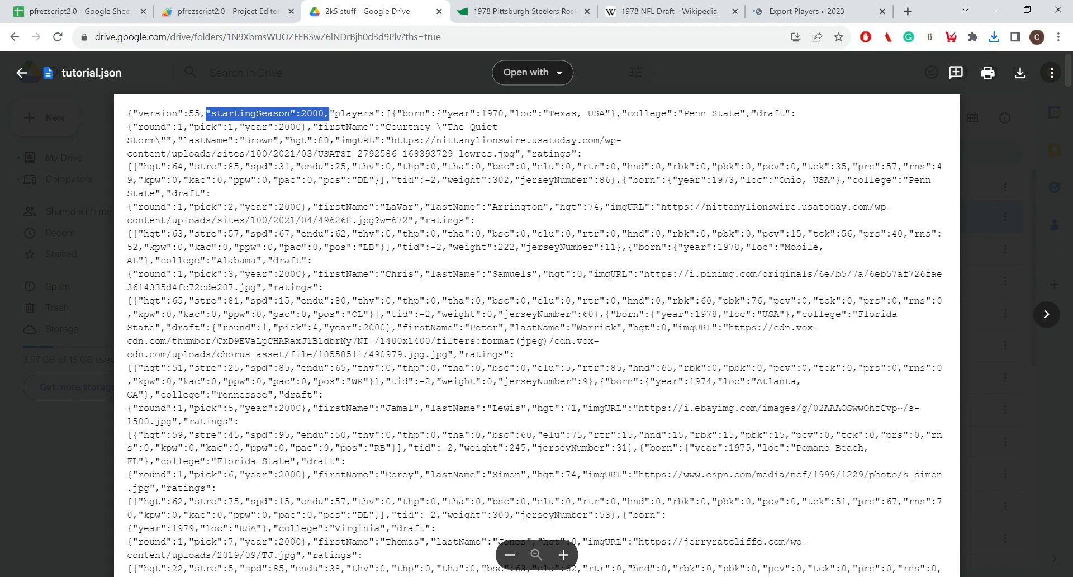
pyautogui.hotkey('alt', 'Tab')
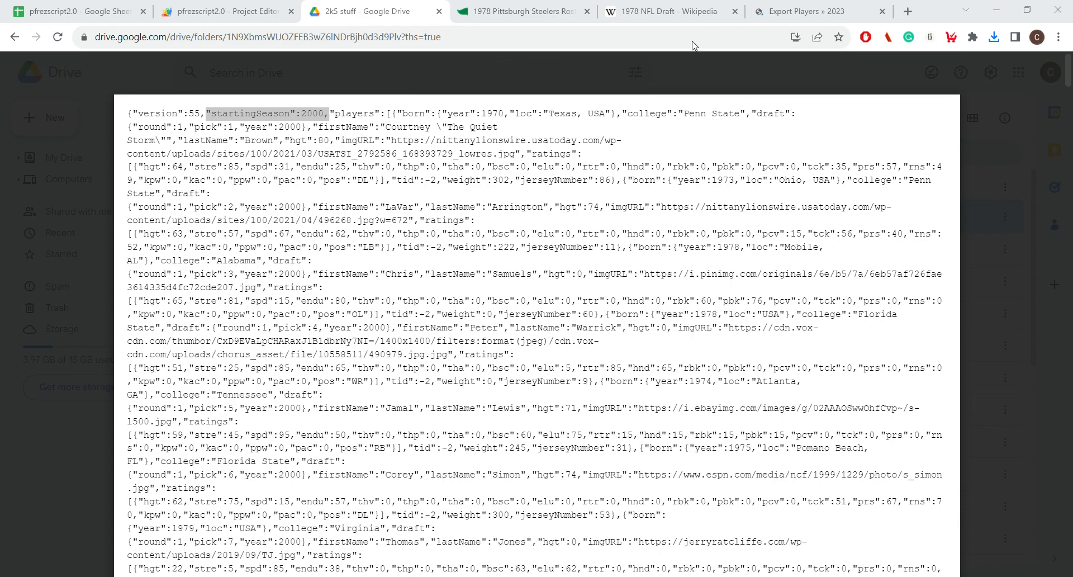
pyautogui.hotkey('alt', 'Tab')
pyautogui.click(246, 119)
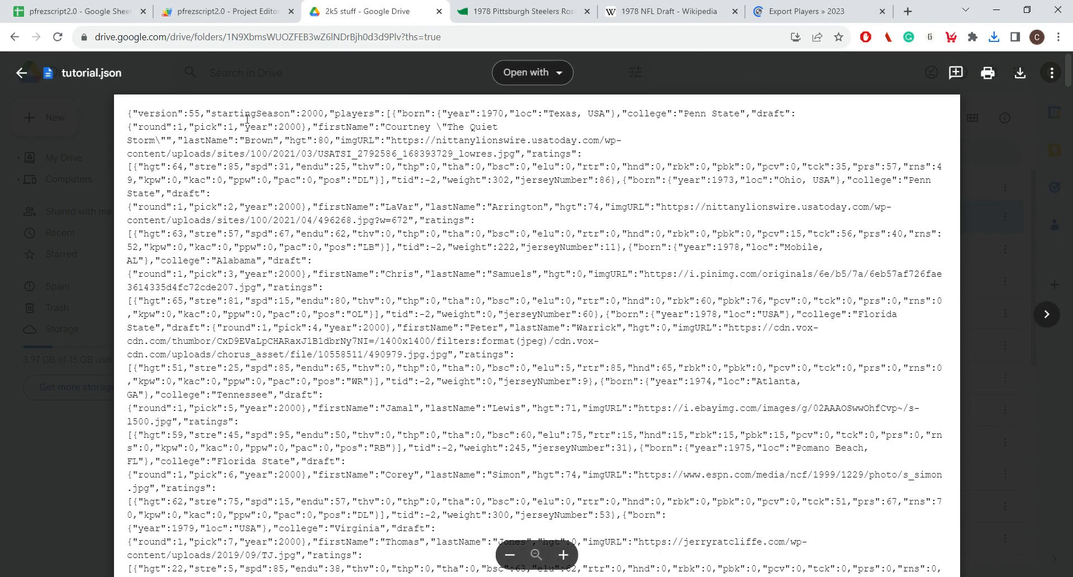
pyautogui.moveTo(207, 116); pyautogui.dragTo(331, 122)
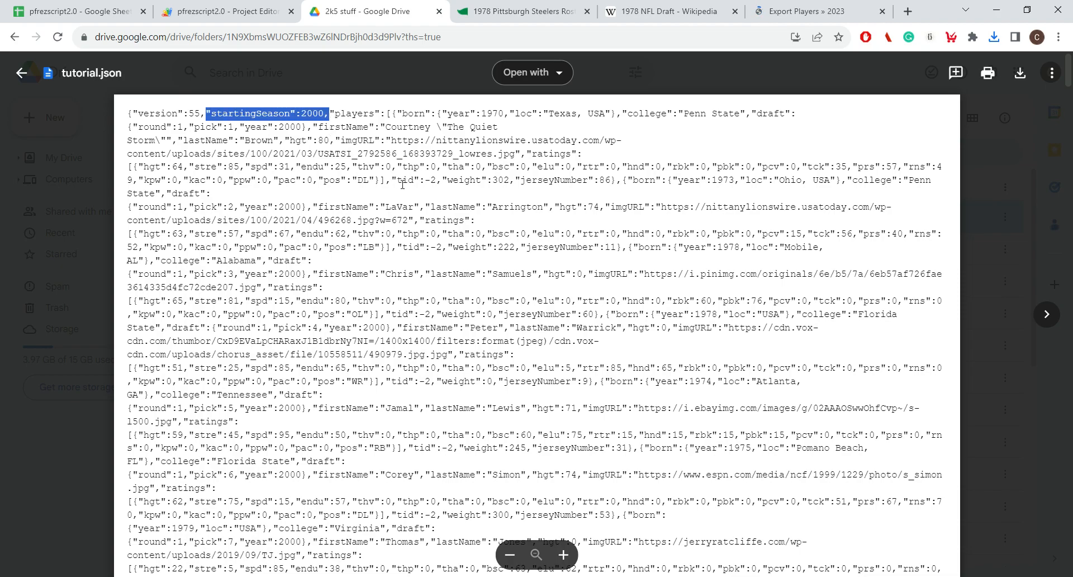
pyautogui.click(770, 137)
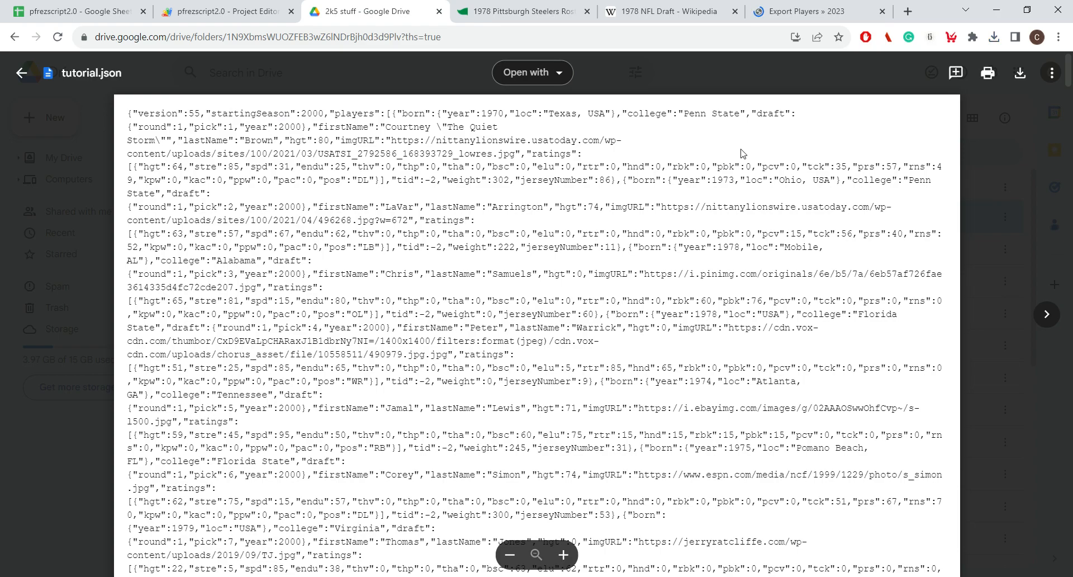
# Close the tutorial.json preview and look through the importJsonToSheet code in importplayers.gs in Apps Script
pyautogui.click(22, 73)
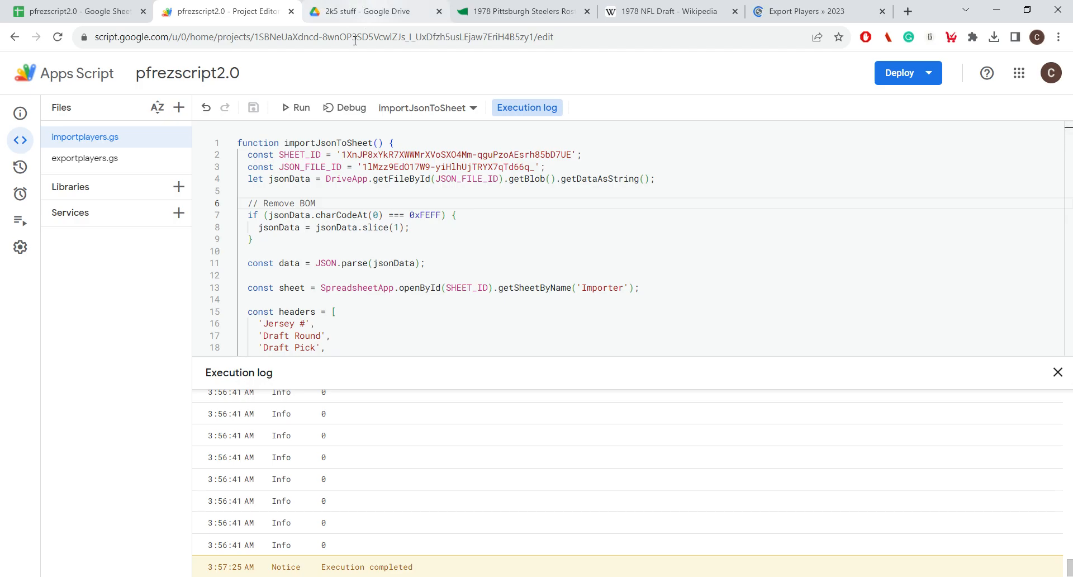
pyautogui.scroll(-15, 305, 280)
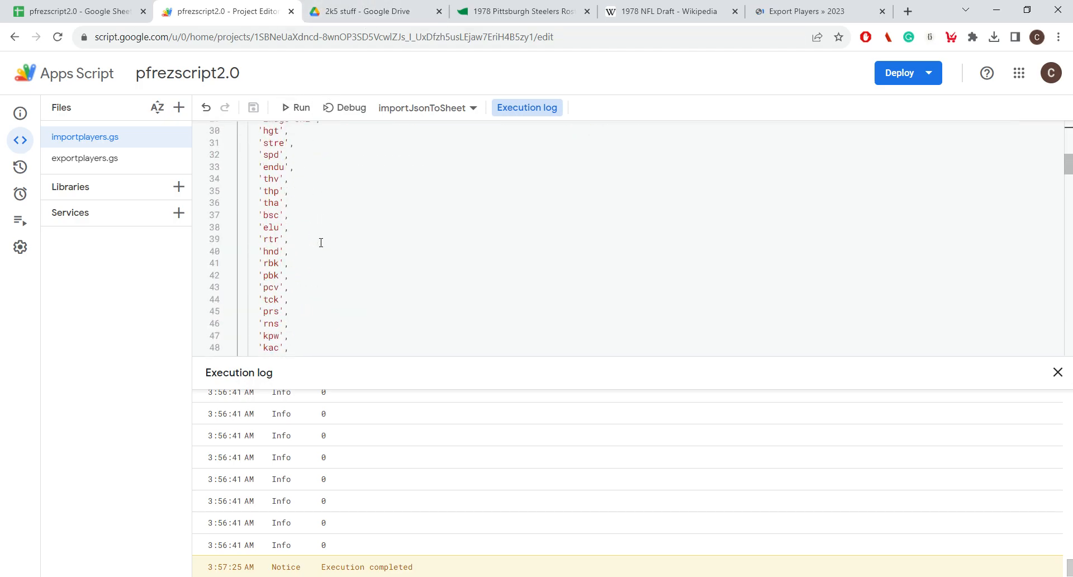
pyautogui.scroll(6, 329, 224)
pyautogui.scroll(10, 329, 224)
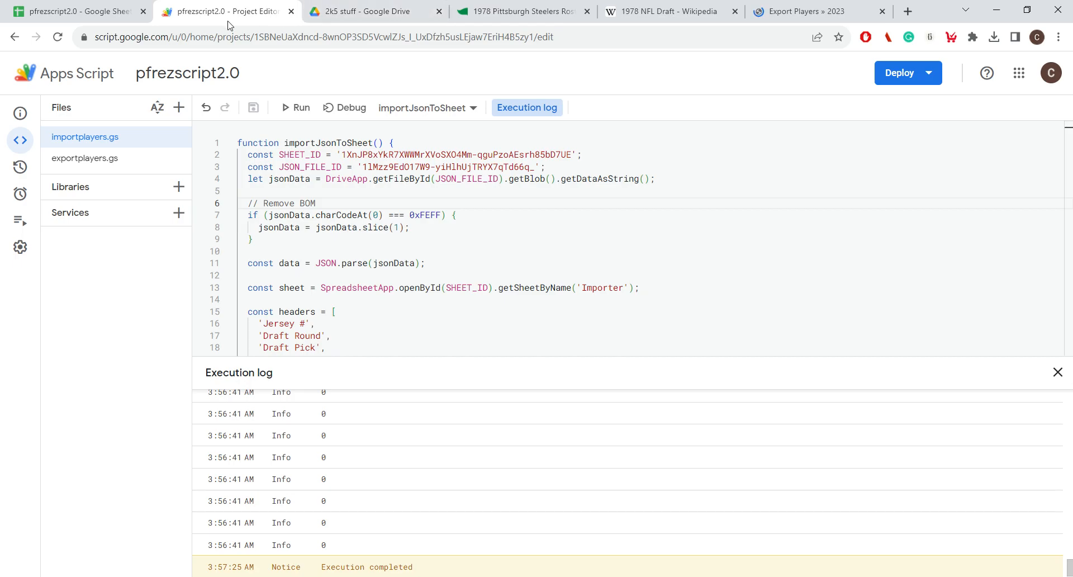
pyautogui.click(82, 12)
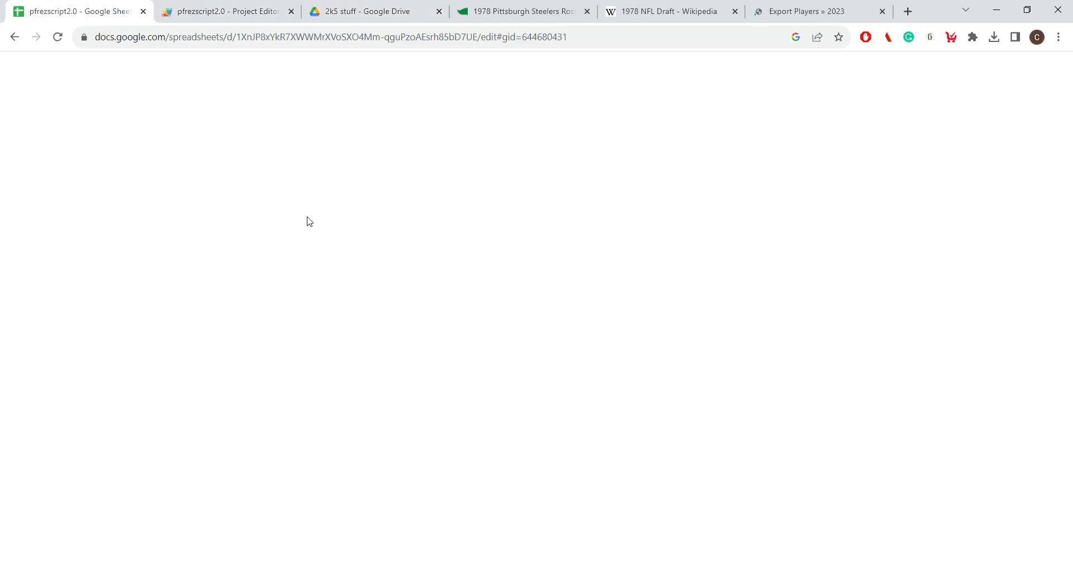
pyautogui.scroll(-4, 368, 296)
pyautogui.scroll(4, 368, 296)
pyautogui.click(193, 8)
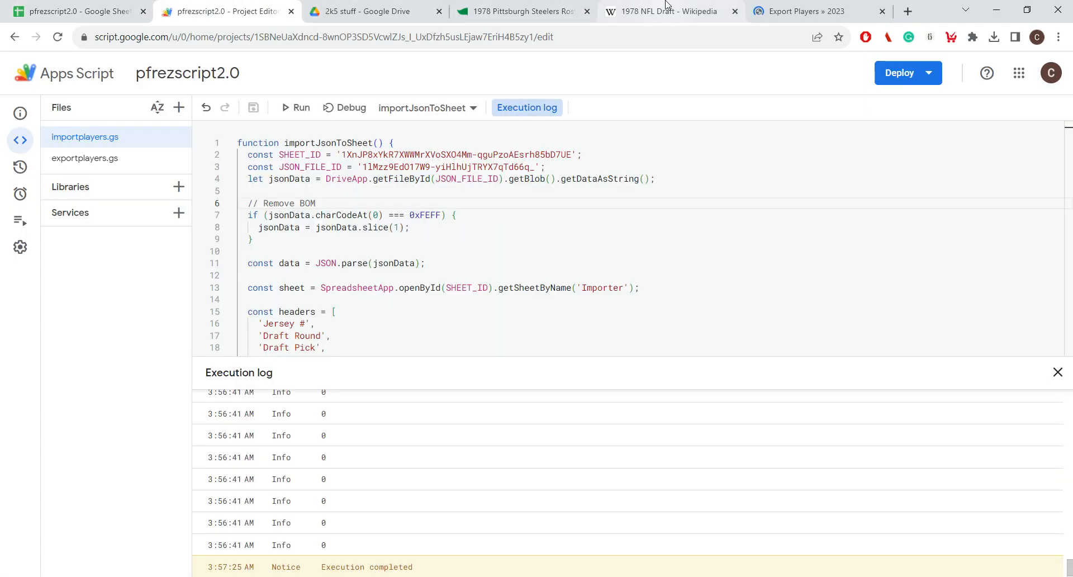
# Switch to Wikipedia's 1978 NFL Draft article and examine the Notable undrafted players table, previewing the Warren Moon entry
pyautogui.click(626, 10)
pyautogui.scroll(4, 607, 372)
pyautogui.scroll(7, 608, 372)
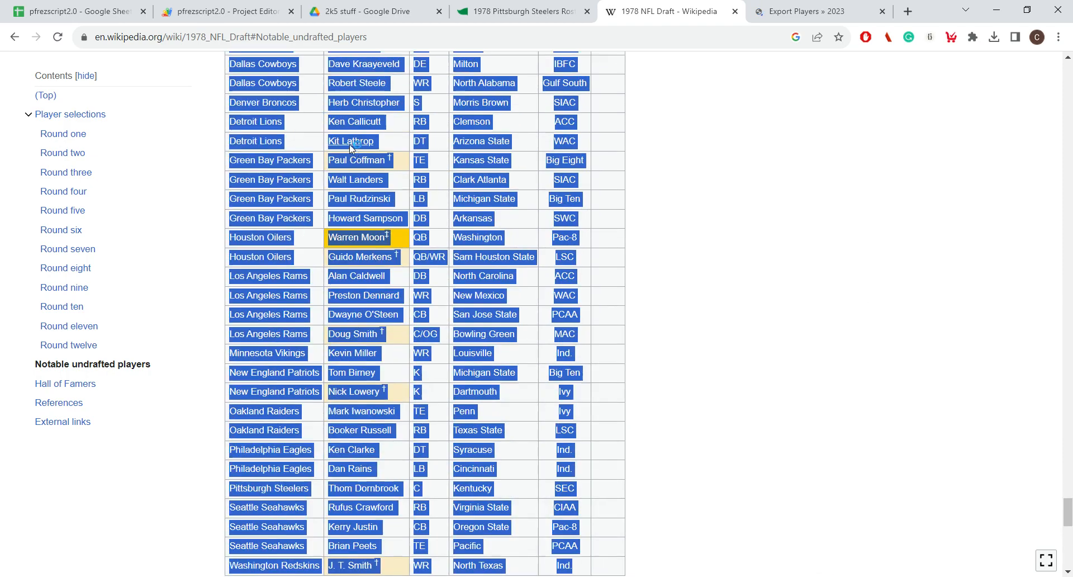
pyautogui.click(190, 153)
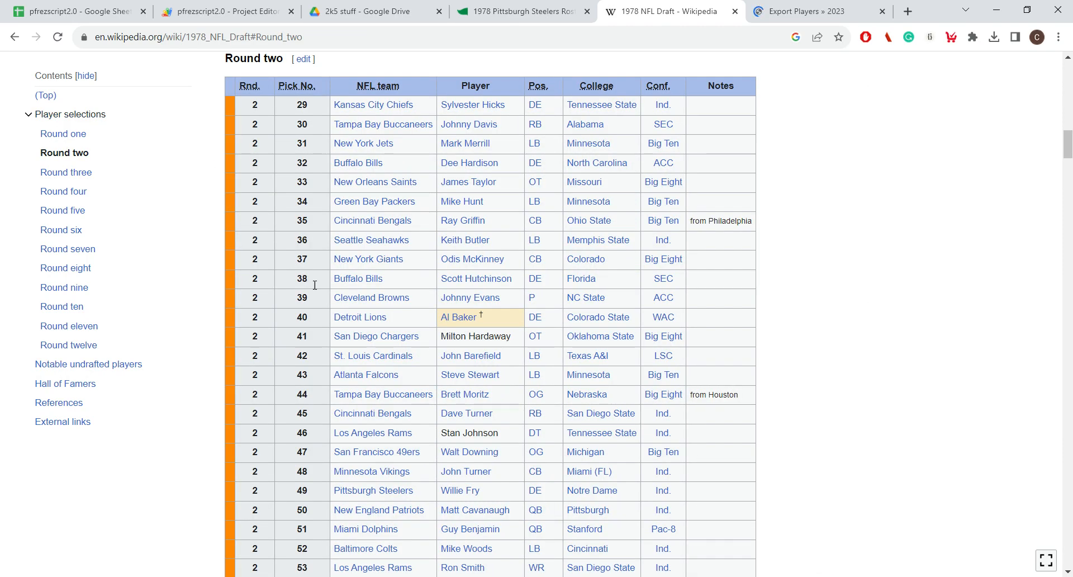
pyautogui.scroll(-7, 305, 279)
pyautogui.moveTo(1067, 168); pyautogui.dragTo(1069, 518)
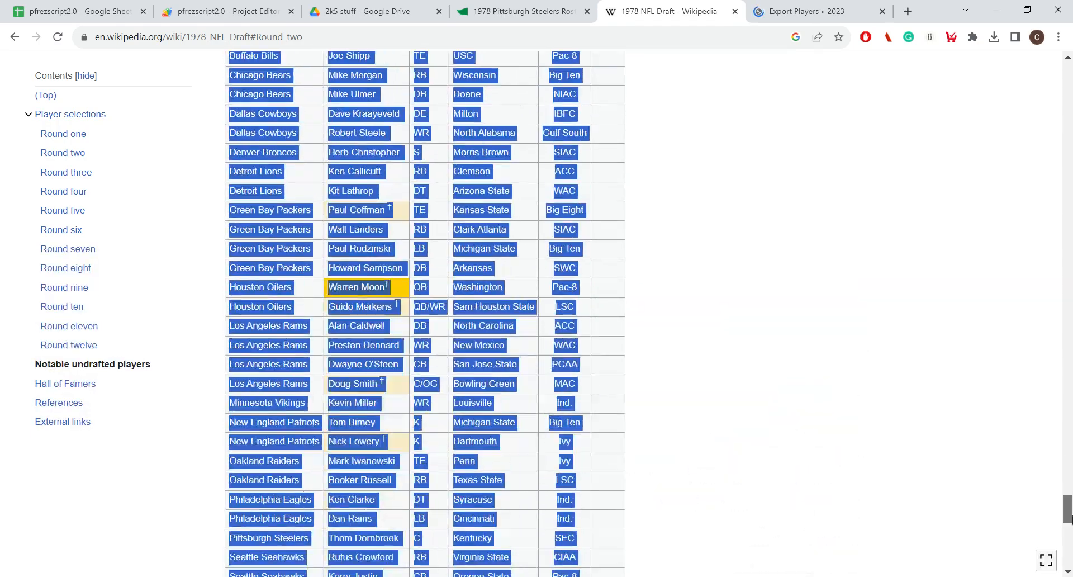
pyautogui.click(653, 309)
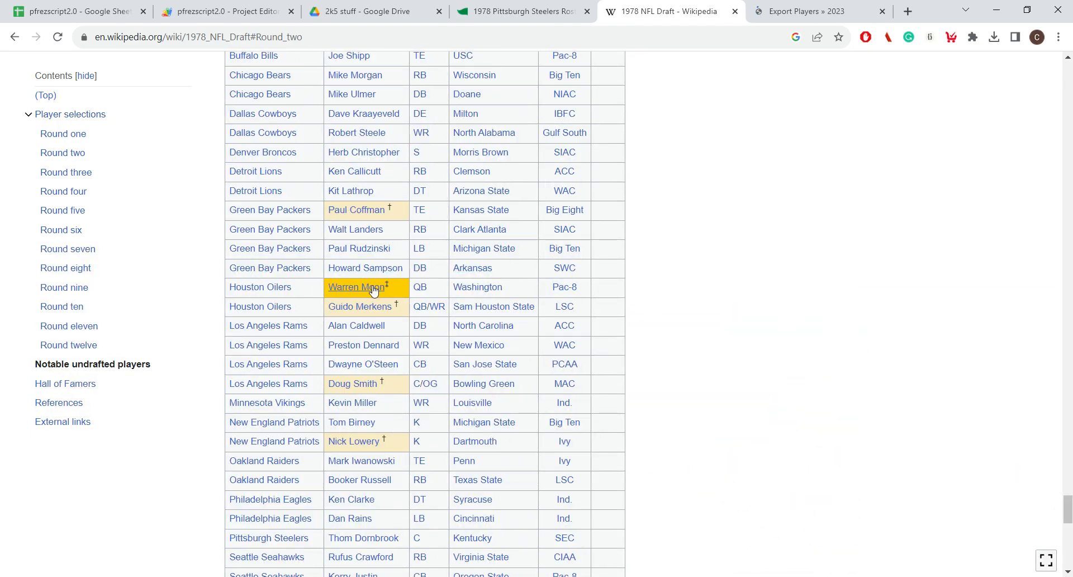
pyautogui.moveTo(373, 290)
pyautogui.scroll(-1, 425, 302)
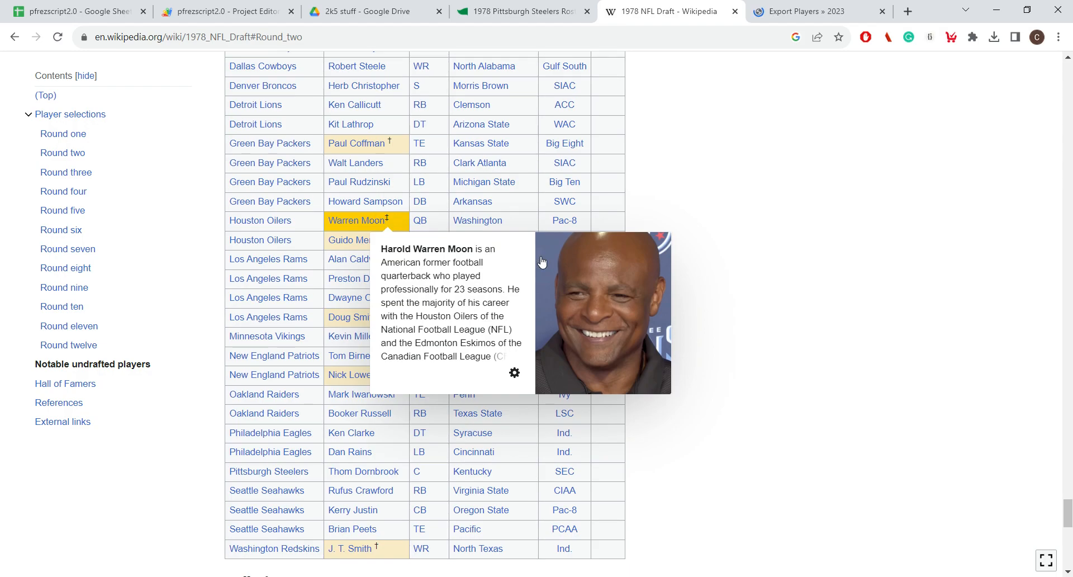
pyautogui.scroll(-2, 706, 283)
pyautogui.scroll(4, 740, 402)
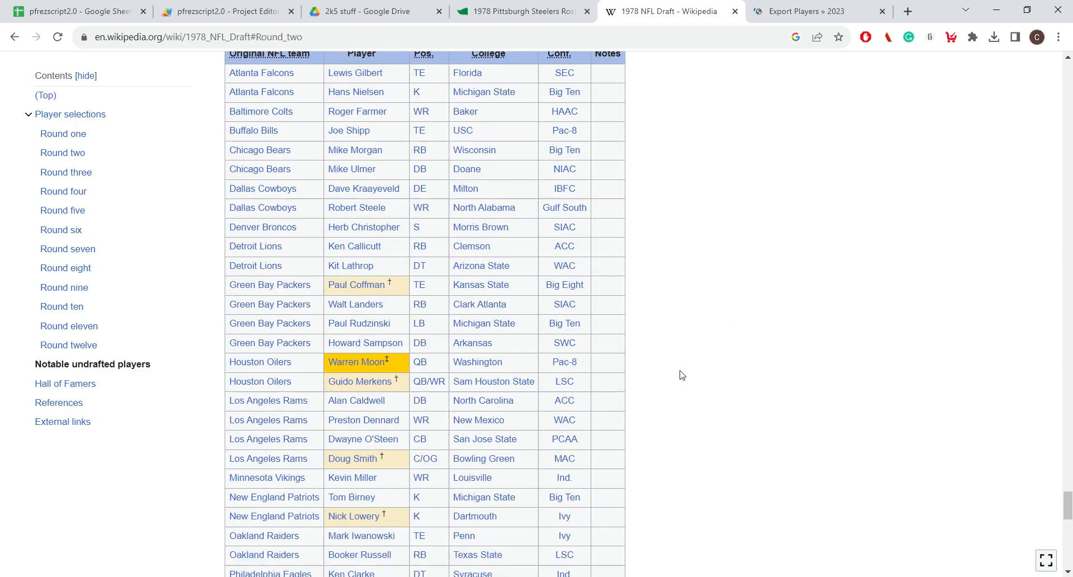
# Review the late-round and Round one selection tables of the 1978 NFL Draft article, ending at the article's introduction
pyautogui.scroll(15, 670, 374)
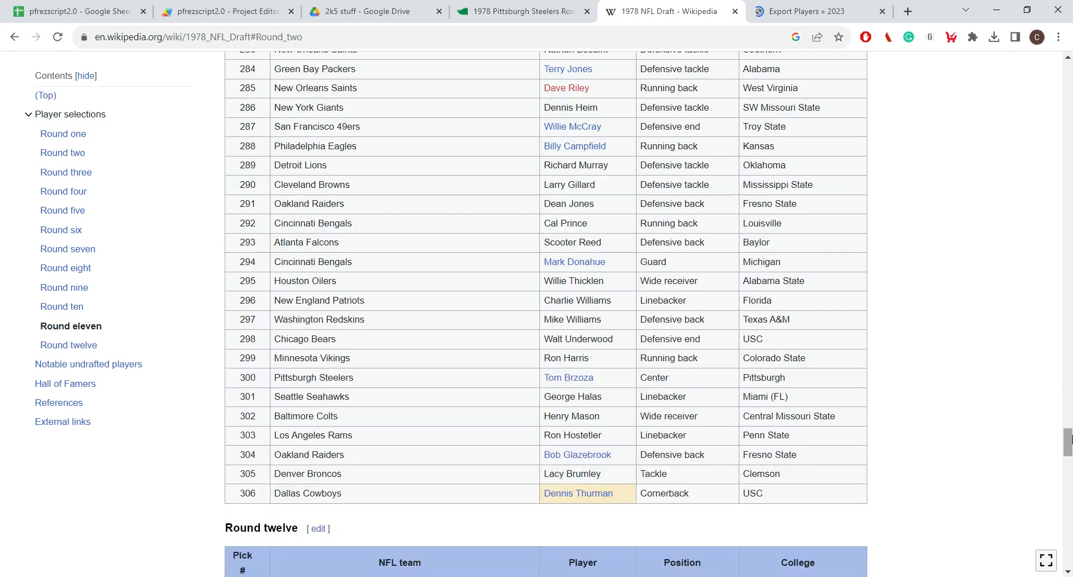
pyautogui.moveTo(1069, 438); pyautogui.dragTo(1071, 18)
pyautogui.moveTo(1072, 90)
pyautogui.mouseDown()
pyautogui.moveTo(1072, 106)
pyautogui.moveTo(1071, 96)
pyautogui.mouseUp()
pyautogui.moveTo(330, 198)
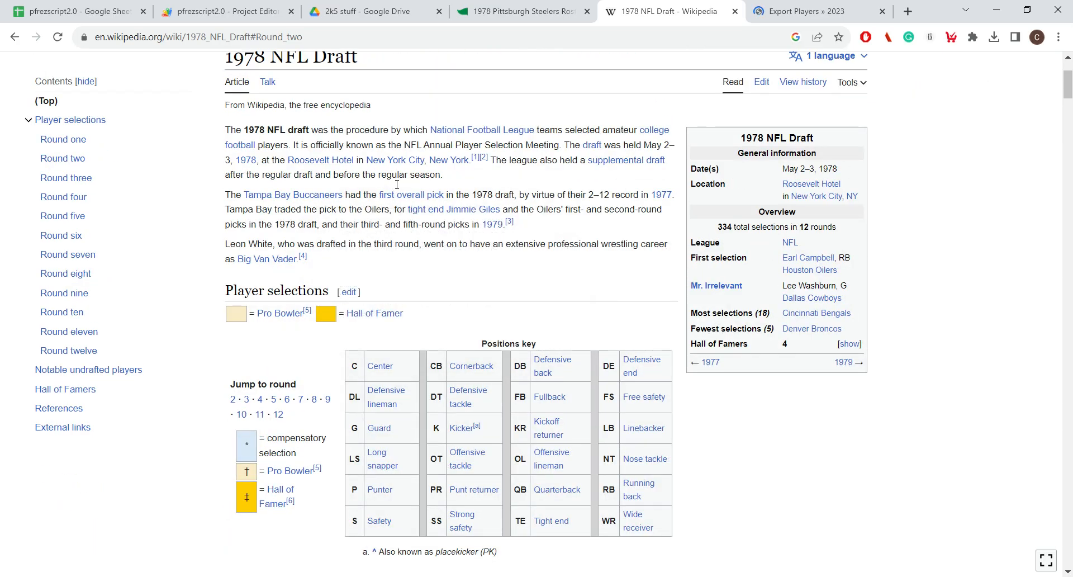
pyautogui.scroll(-6, 394, 212)
pyautogui.scroll(-4, 344, 233)
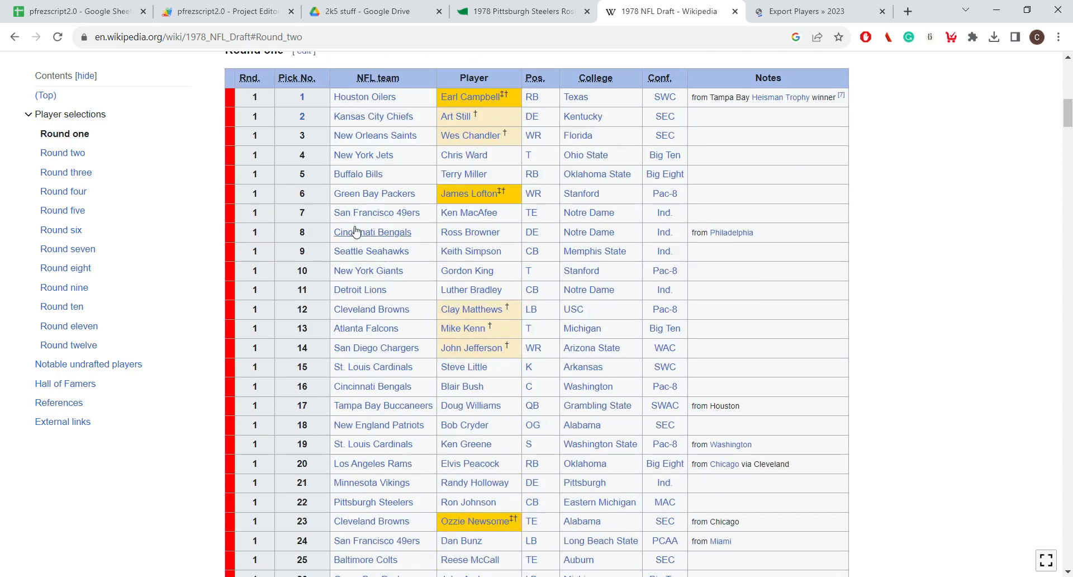
pyautogui.scroll(10, 595, 270)
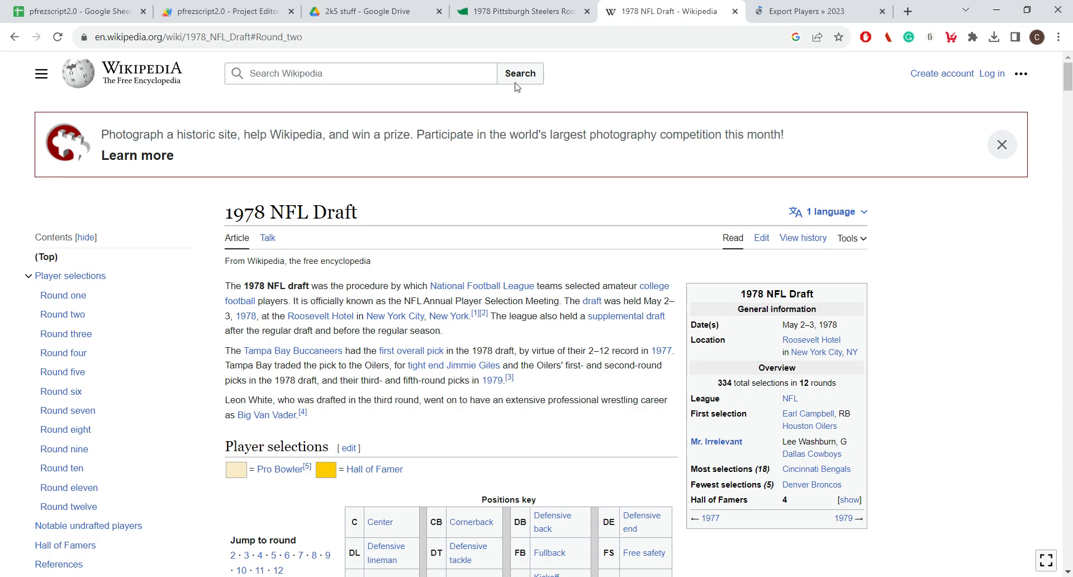
# Revisit the script, spreadsheet and Drive folder, and view the team summary on the 1978 Pittsburgh Steelers roster page
pyautogui.click(224, 11)
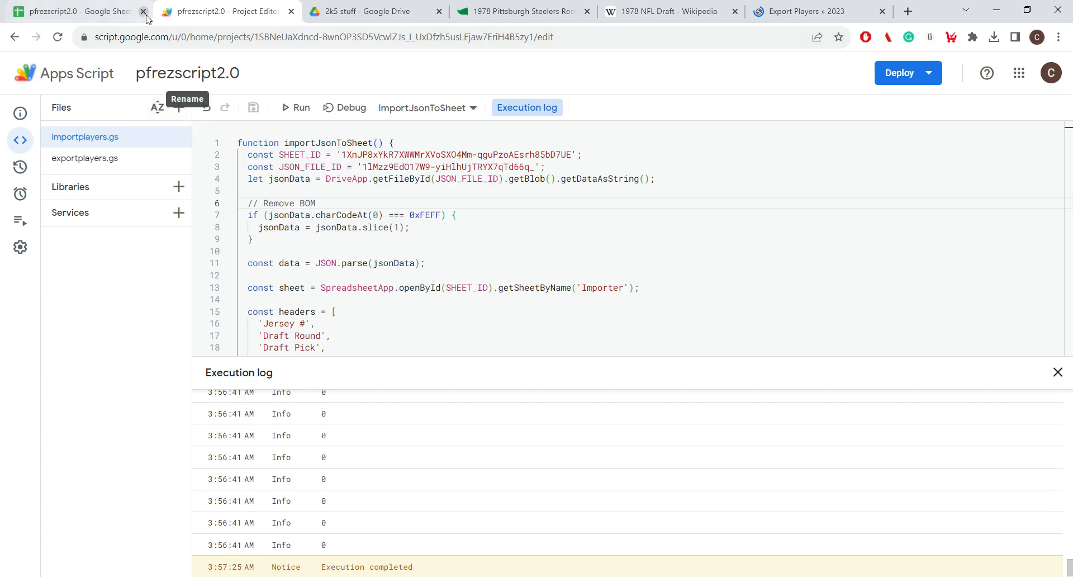
pyautogui.click(128, 12)
pyautogui.click(357, 11)
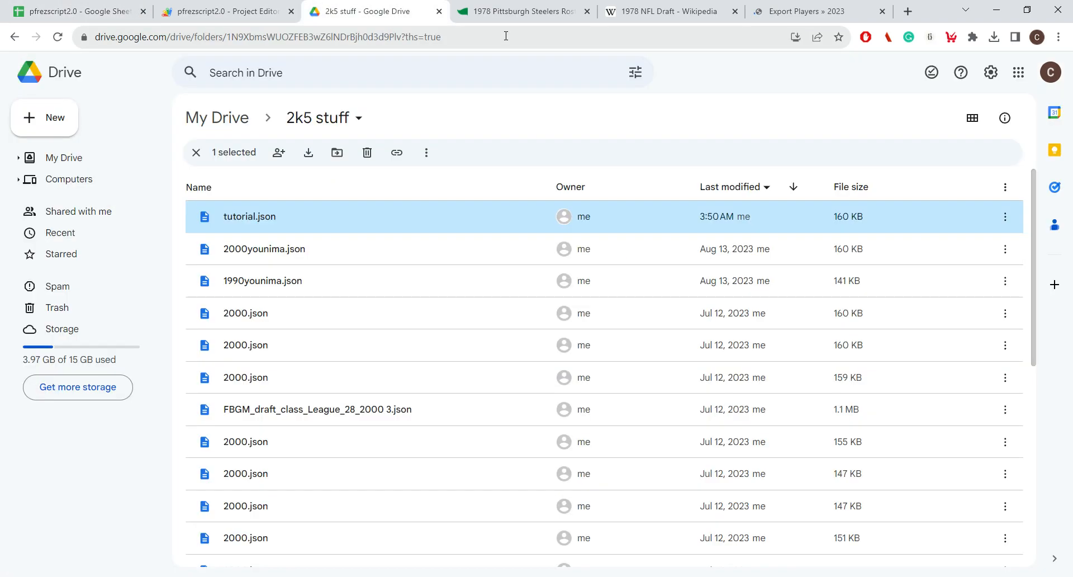
pyautogui.click(520, 12)
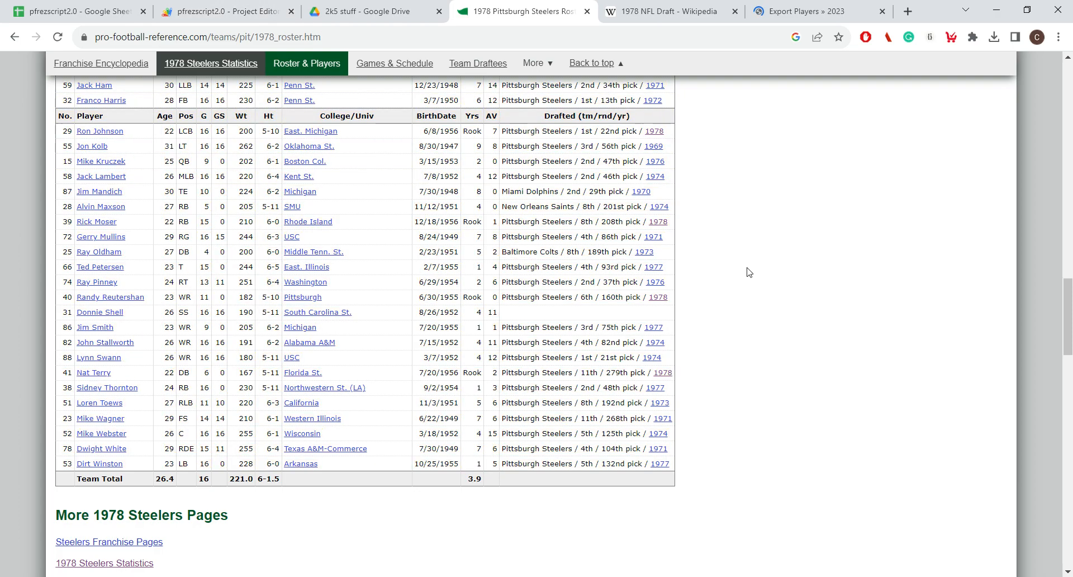
pyautogui.scroll(20, 816, 371)
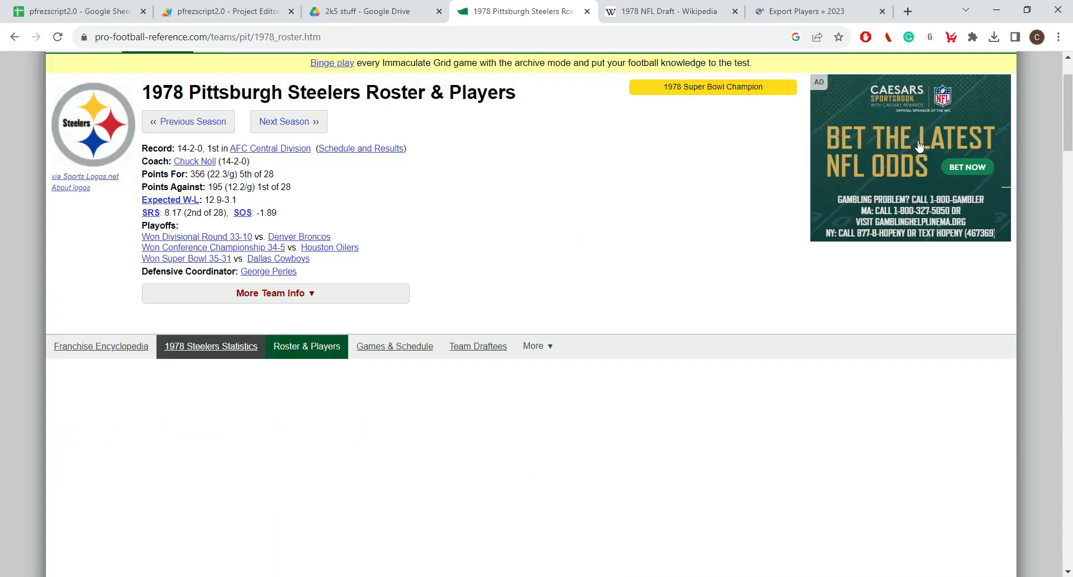